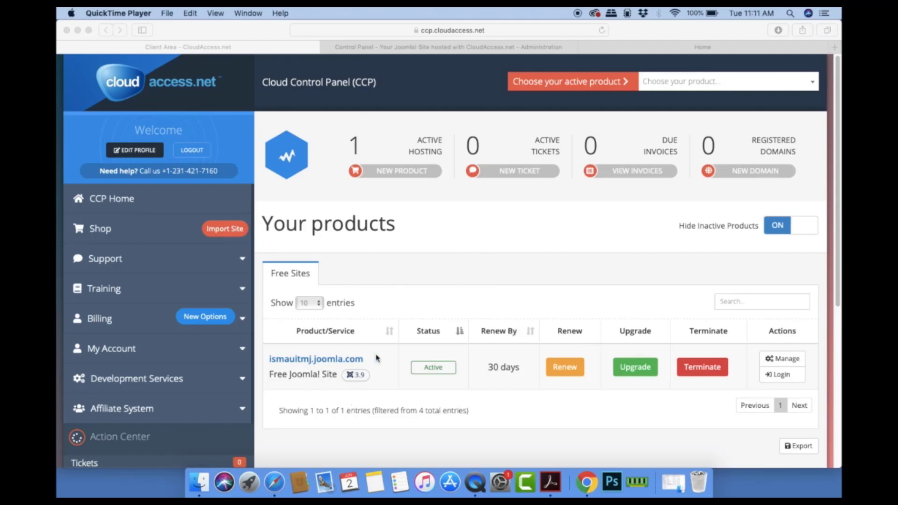
# Step: Switch to the Joomla administrator and go to Extensions > Manage > Install
pyautogui.click(437, 48)
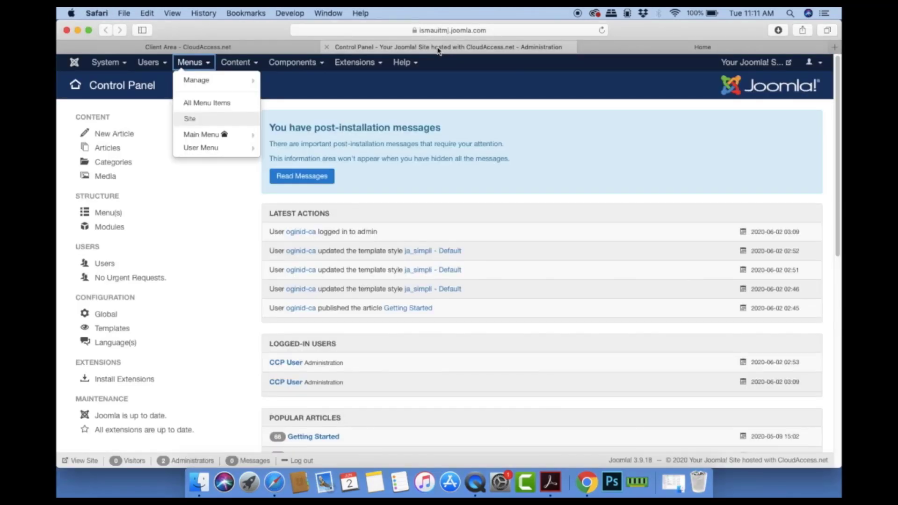
pyautogui.click(552, 182)
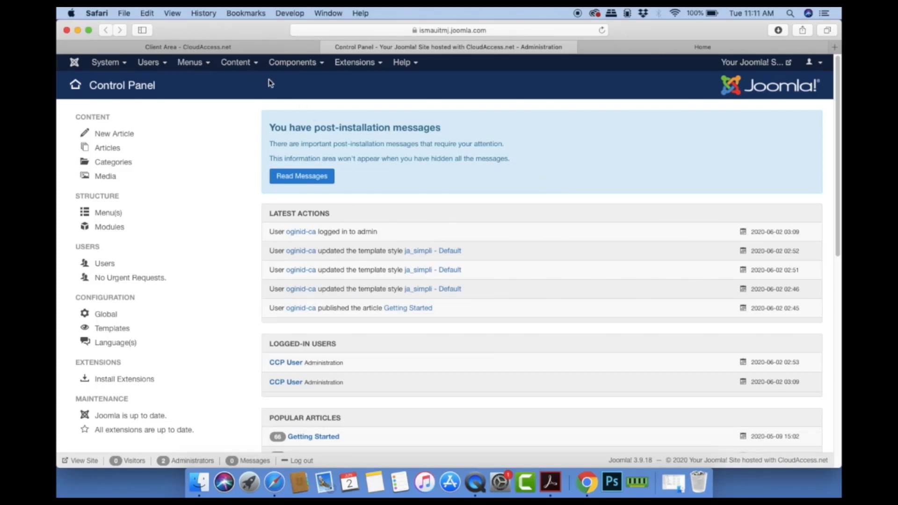
pyautogui.click(229, 66)
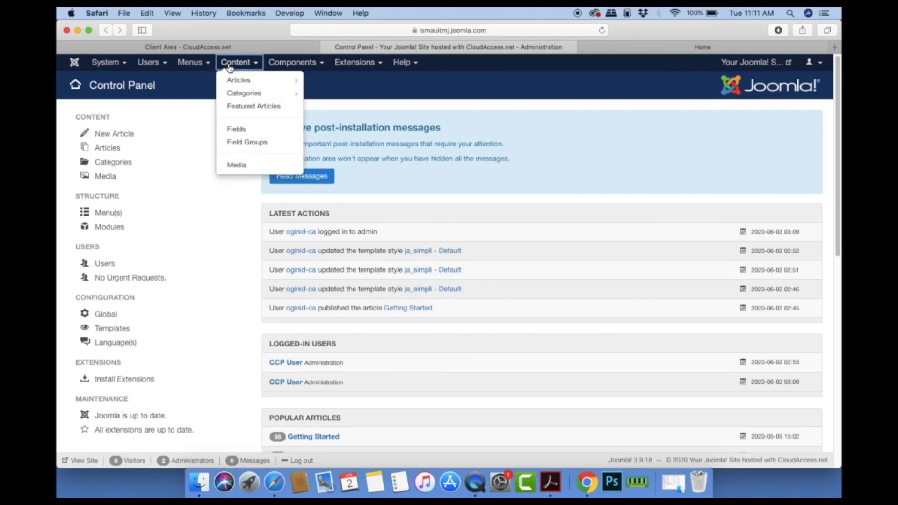
pyautogui.click(293, 63)
pyautogui.moveTo(302, 95)
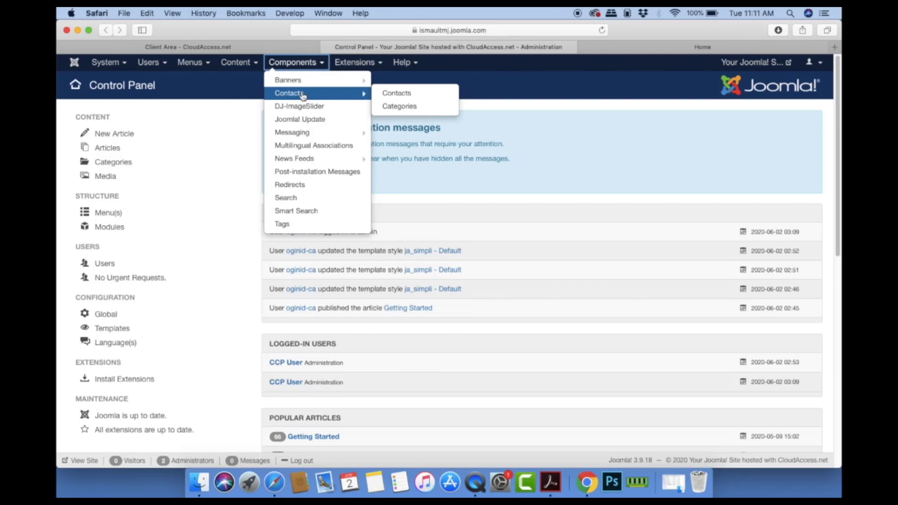
pyautogui.click(357, 63)
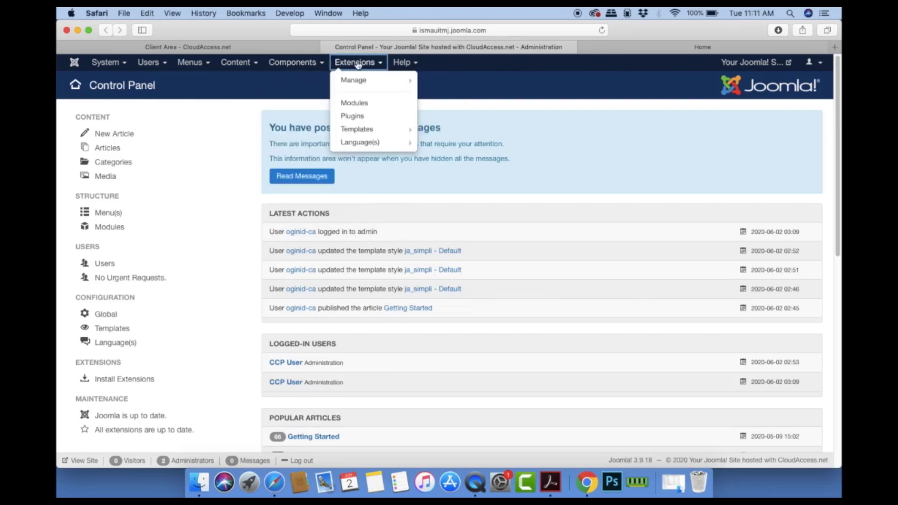
pyautogui.moveTo(361, 82)
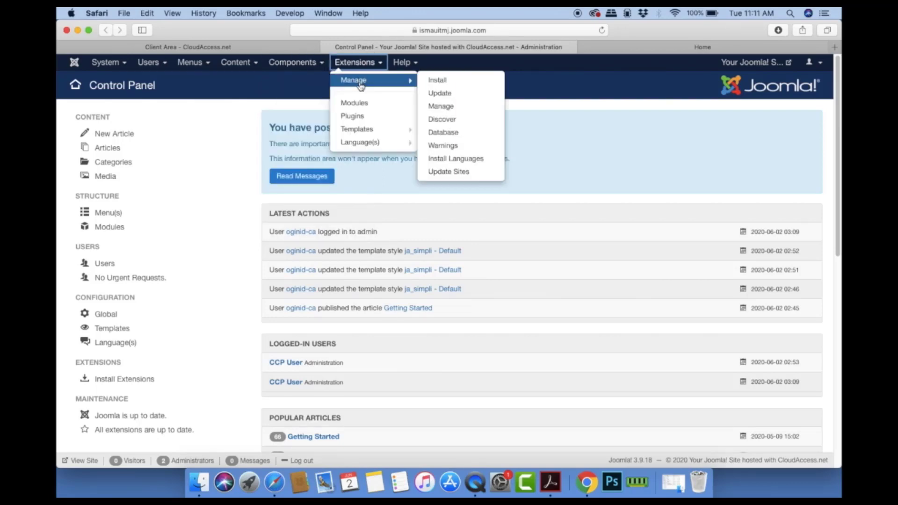
pyautogui.click(437, 80)
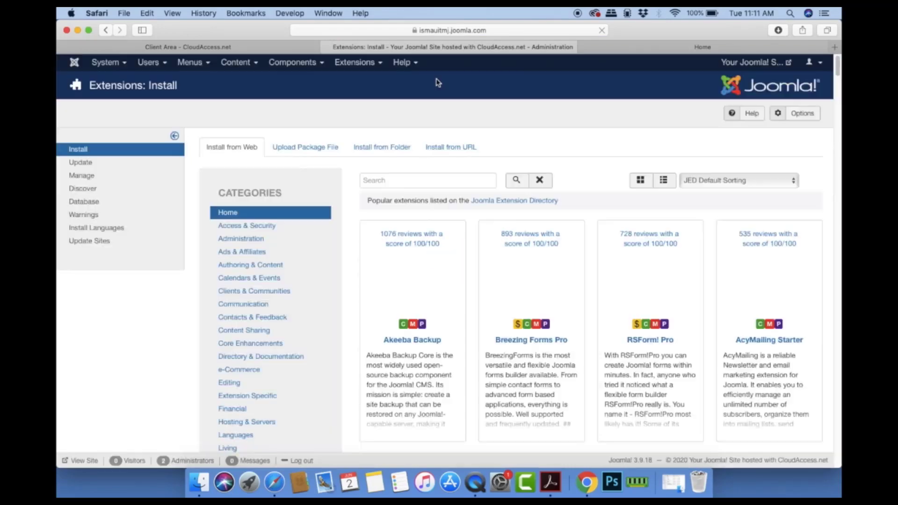
# Step: Upload jevents34_3.4.57.zip as a package file to install JEvents 3.4.57
pyautogui.click(301, 148)
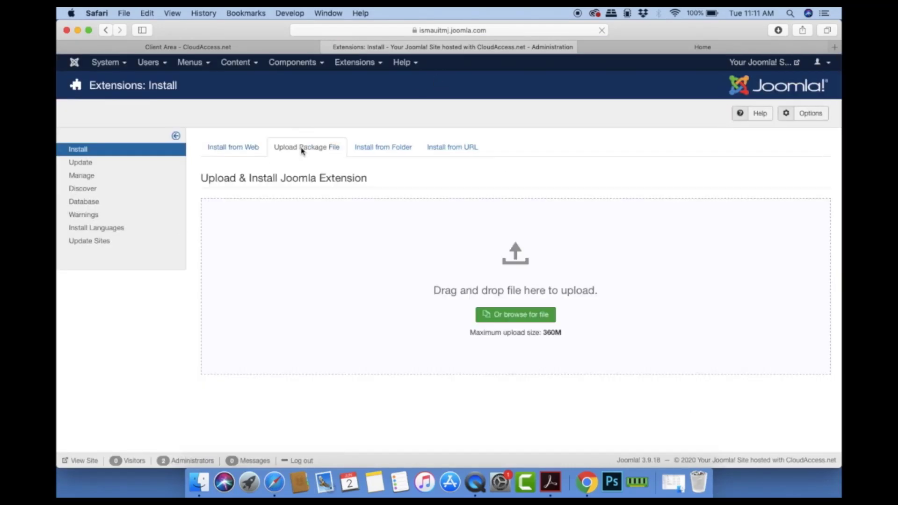
pyautogui.click(523, 319)
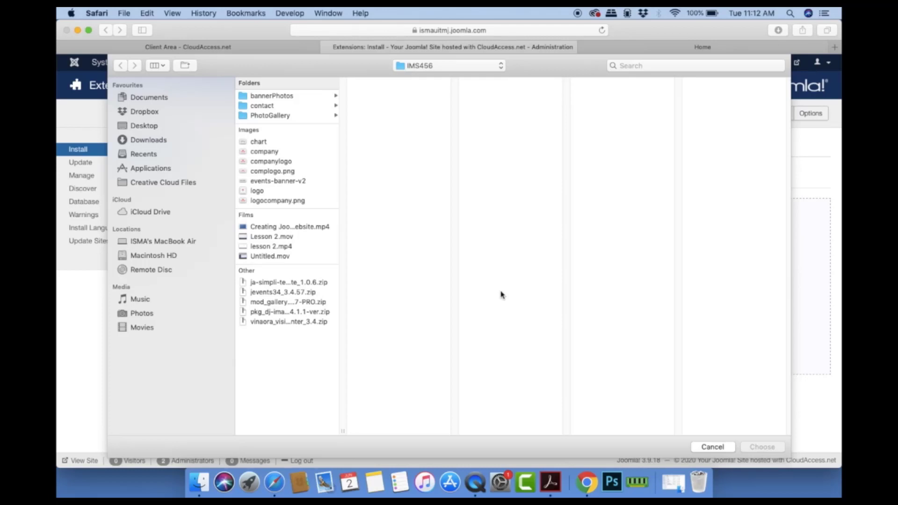
pyautogui.click(270, 294)
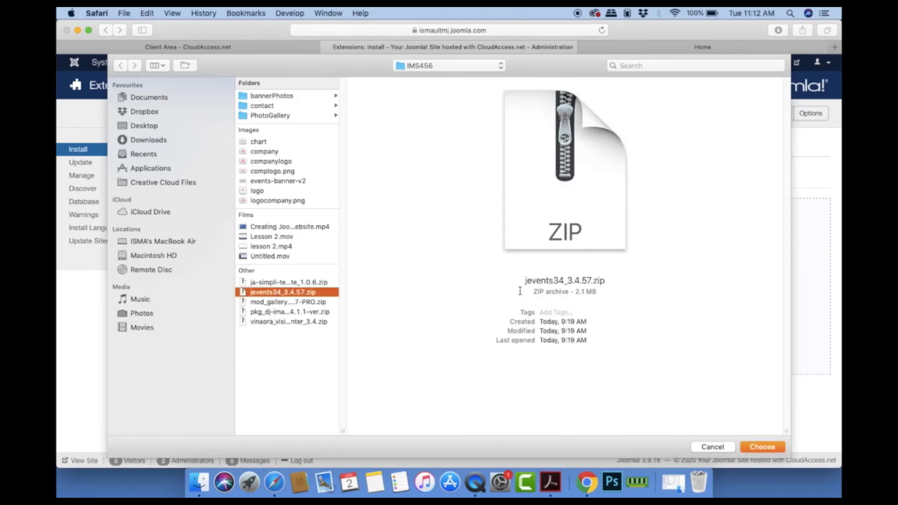
pyautogui.click(773, 448)
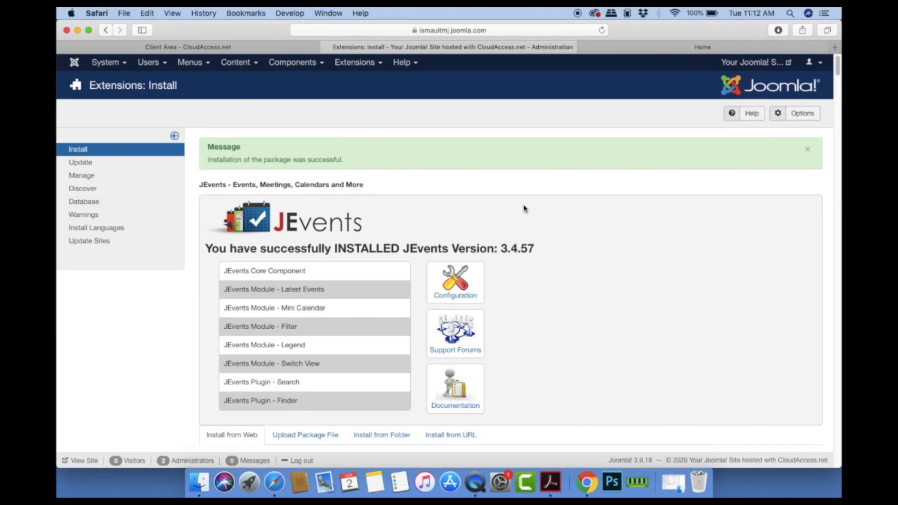
# Step: Open the newly installed JEvents component from the Components menu
pyautogui.scroll(-5, 524, 209)
pyautogui.scroll(5, 524, 210)
pyautogui.click(349, 63)
pyautogui.click(304, 63)
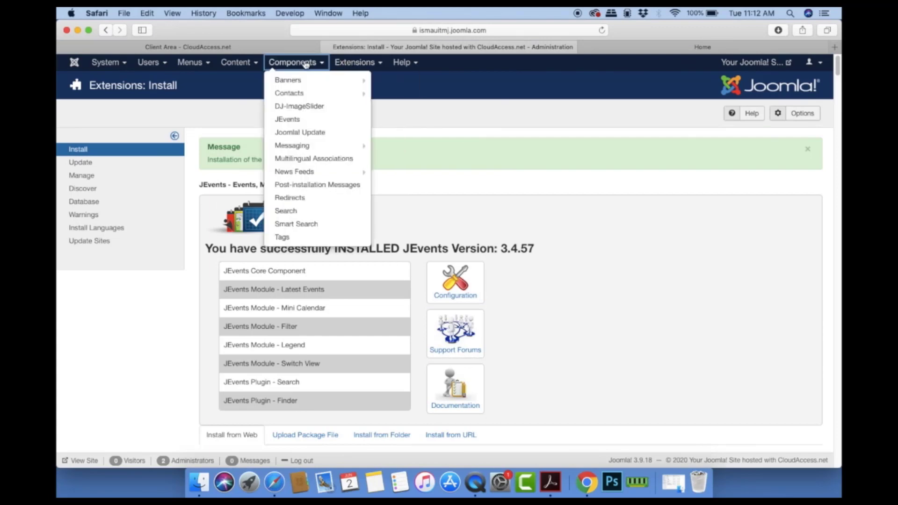
pyautogui.click(294, 120)
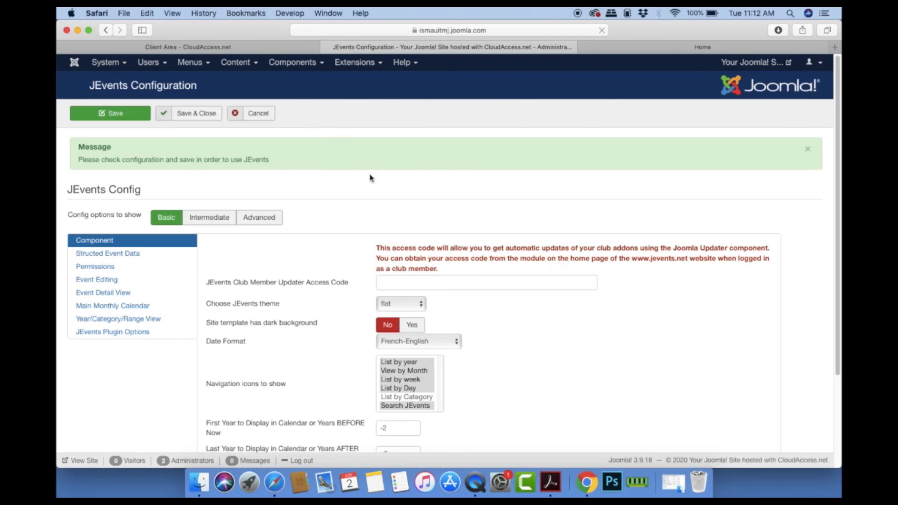
# Step: Save the default JEvents configuration, viewing the Intermediate, Advanced and Basic tabs, then Save & Close
pyautogui.scroll(-2, 368, 175)
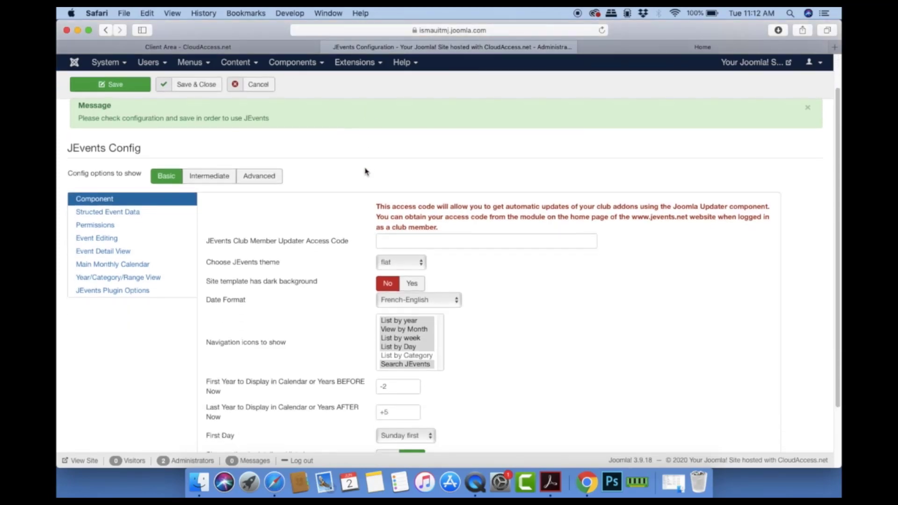
pyautogui.scroll(1, 366, 171)
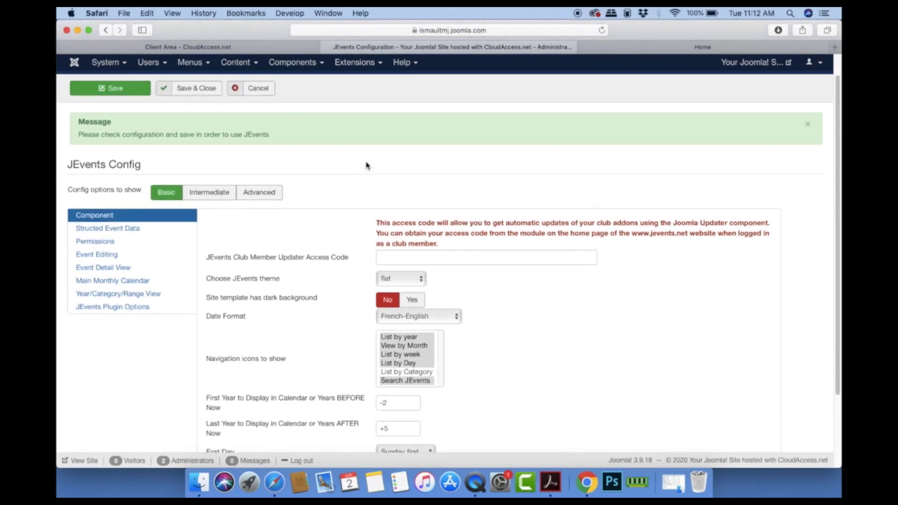
pyautogui.click(119, 90)
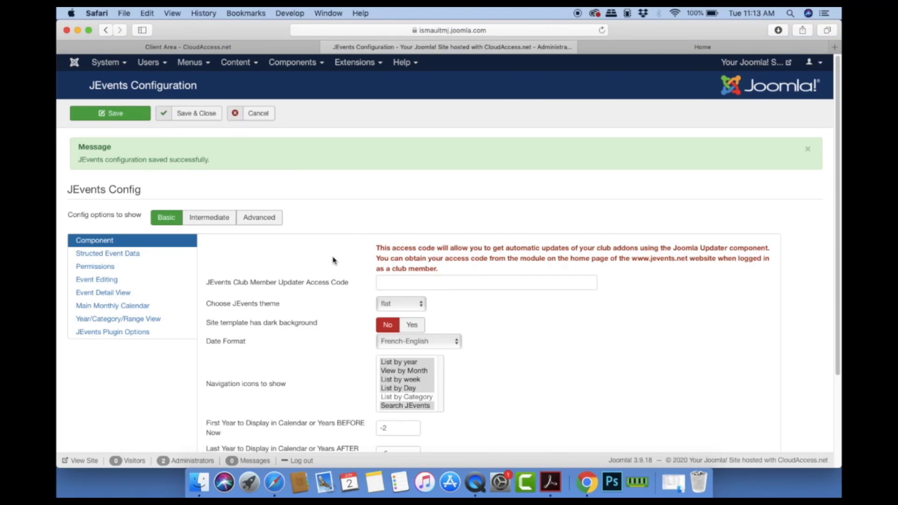
pyautogui.scroll(-5, 337, 260)
pyautogui.scroll(5, 334, 261)
pyautogui.scroll(-1, 492, 330)
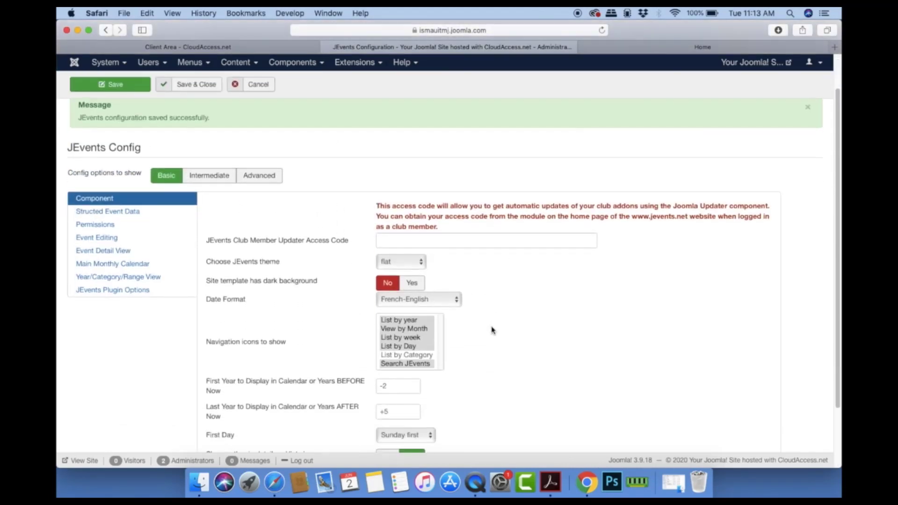
pyautogui.click(221, 199)
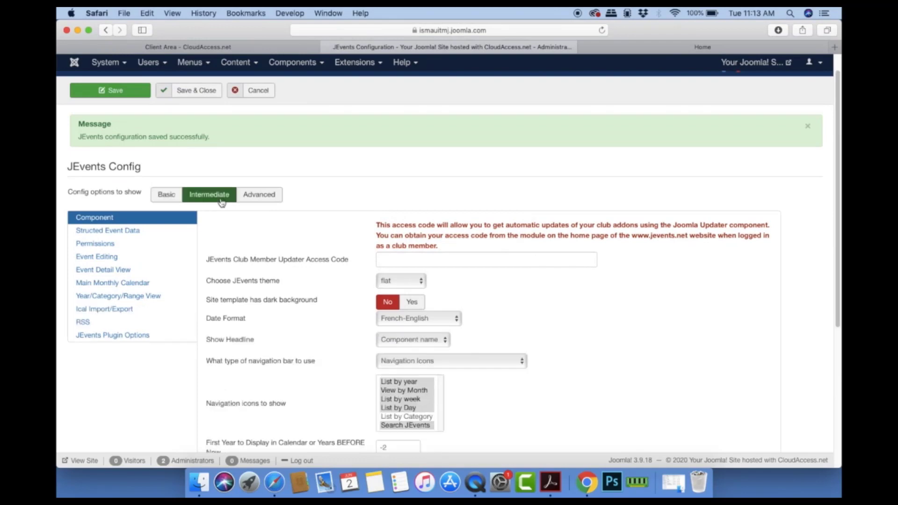
pyautogui.click(260, 196)
pyautogui.click(165, 196)
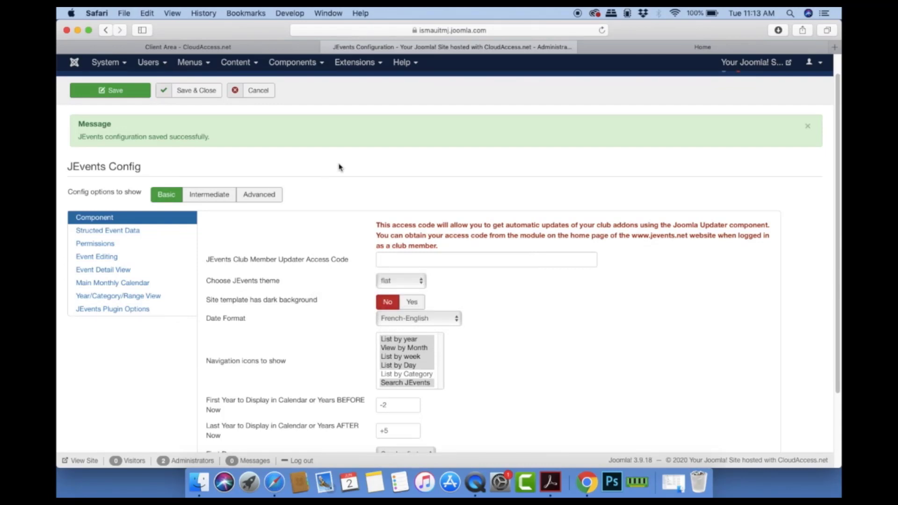
pyautogui.click(209, 92)
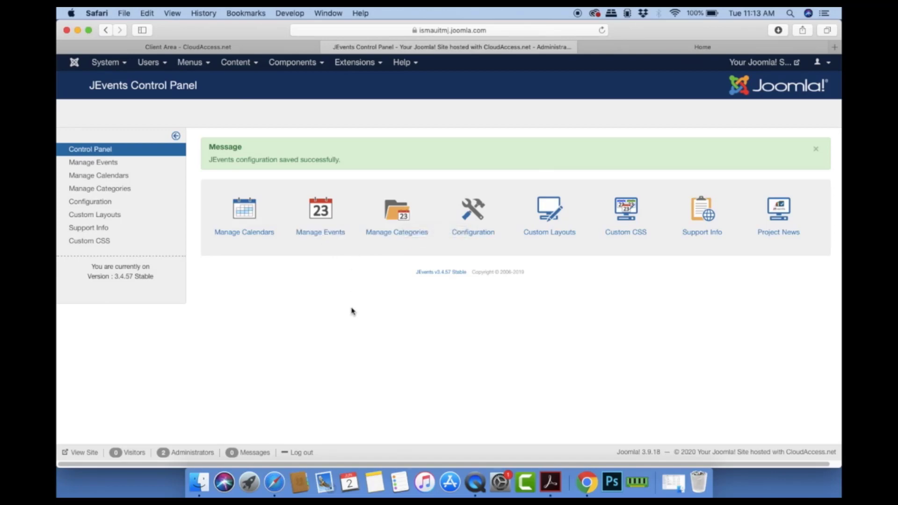
# Step: Create a new event titled 'IT Road Show' with a different user as event creator
pyautogui.click(320, 218)
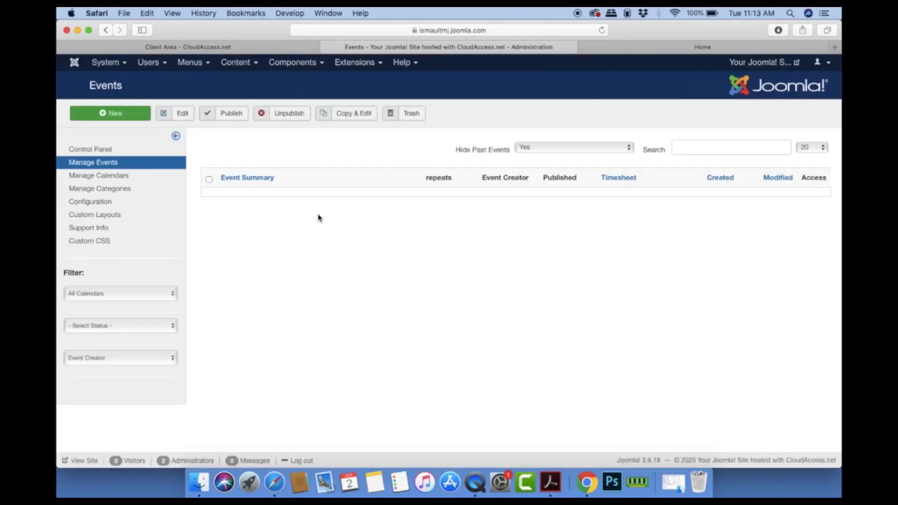
pyautogui.click(113, 120)
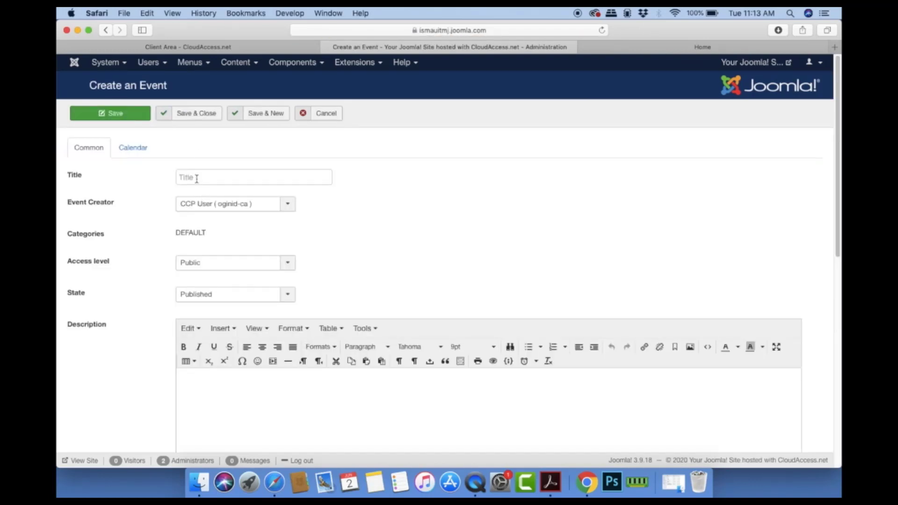
pyautogui.click(197, 177)
pyautogui.write('IT ')
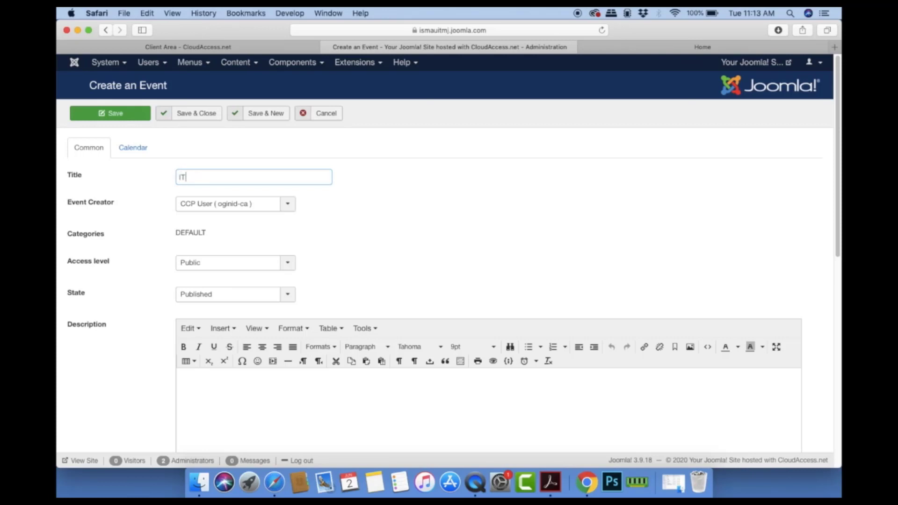
pyautogui.write('Road Show')
pyautogui.click(287, 205)
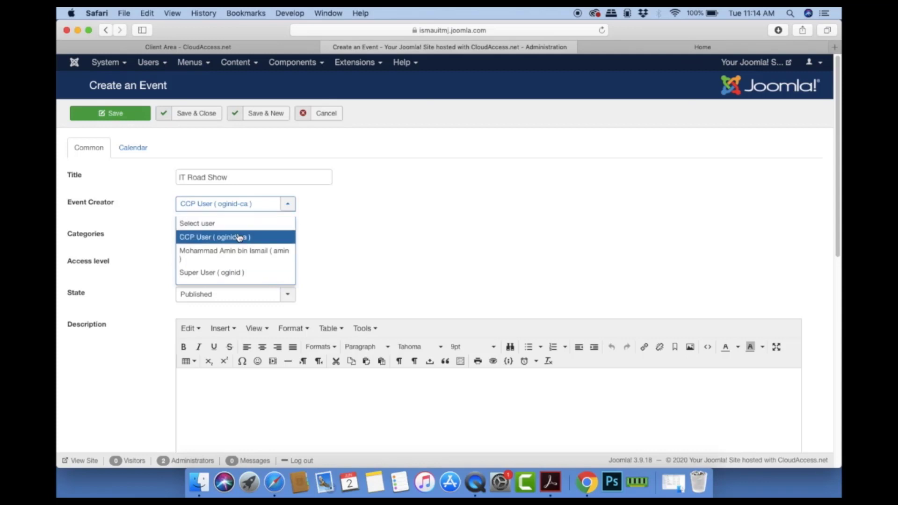
pyautogui.click(240, 255)
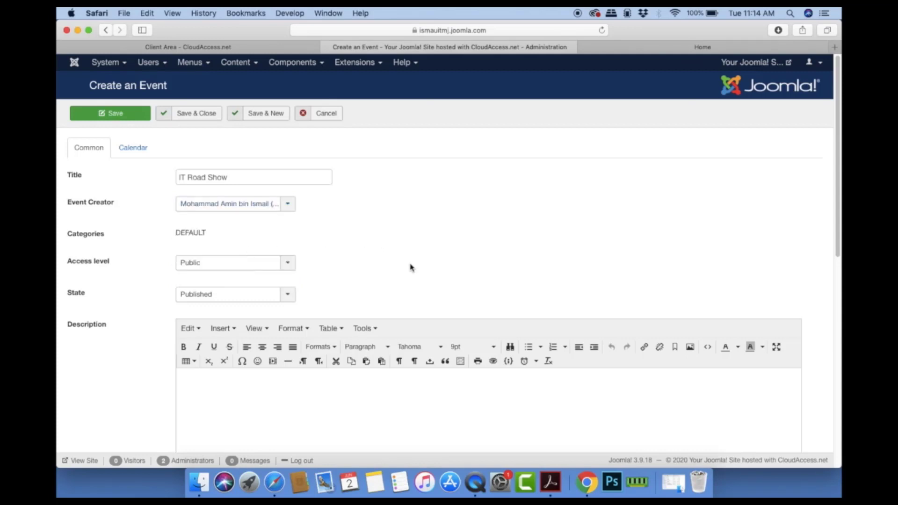
# Step: Open and close the description's image dialog without inserting an image
pyautogui.scroll(-2, 388, 257)
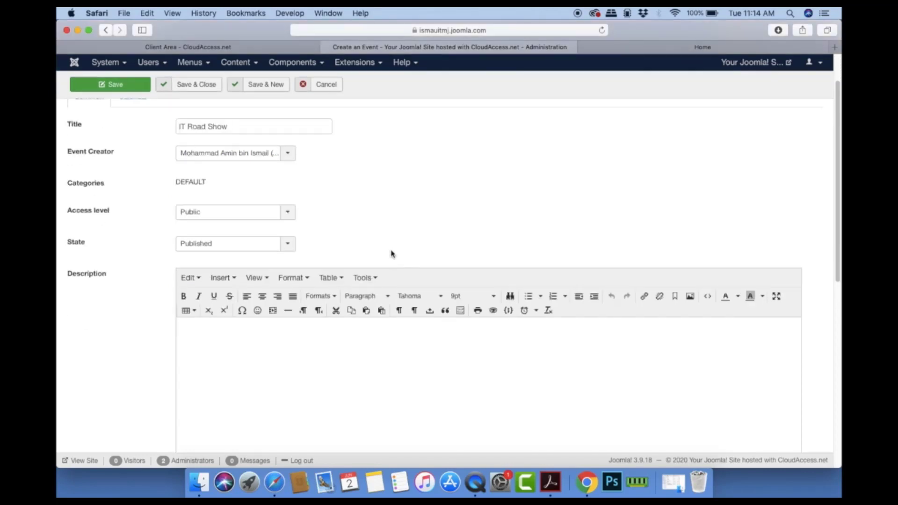
pyautogui.click(328, 345)
pyautogui.scroll(-3, 425, 343)
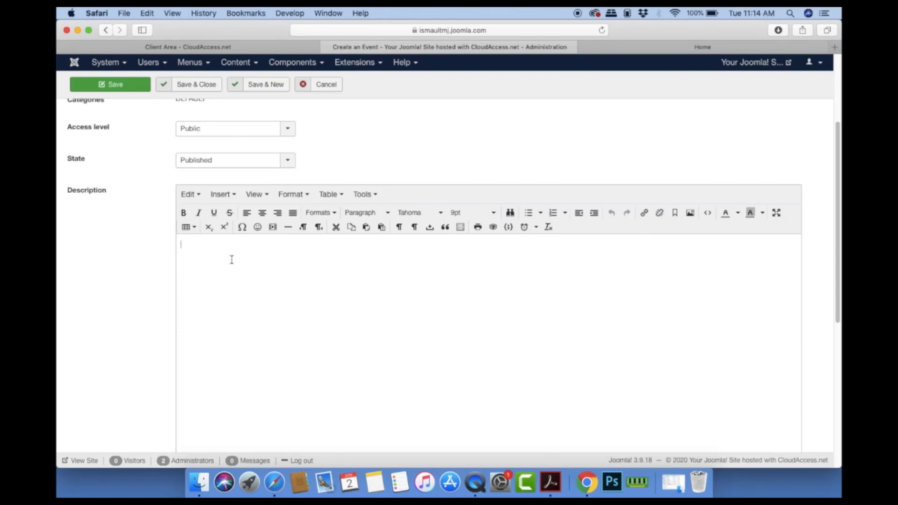
pyautogui.moveTo(837, 196); pyautogui.dragTo(837, 207)
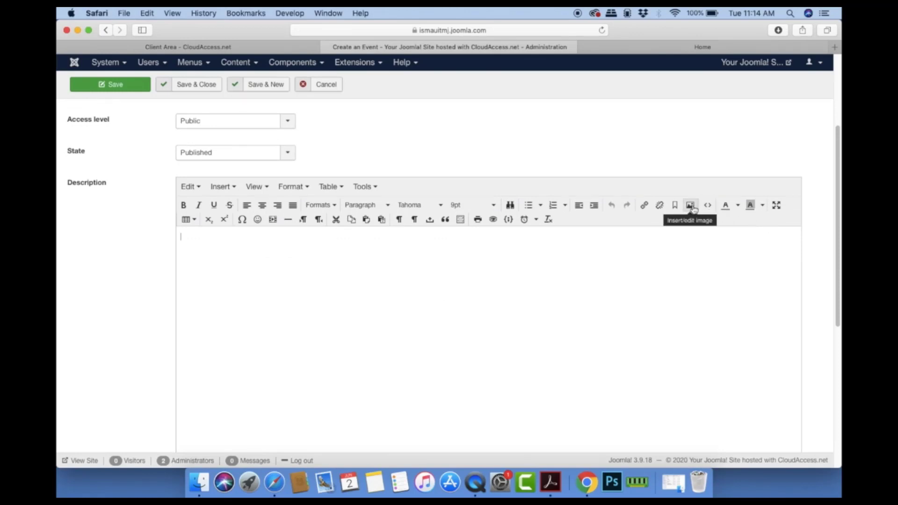
pyautogui.scroll(-5, 669, 281)
pyautogui.scroll(7, 669, 281)
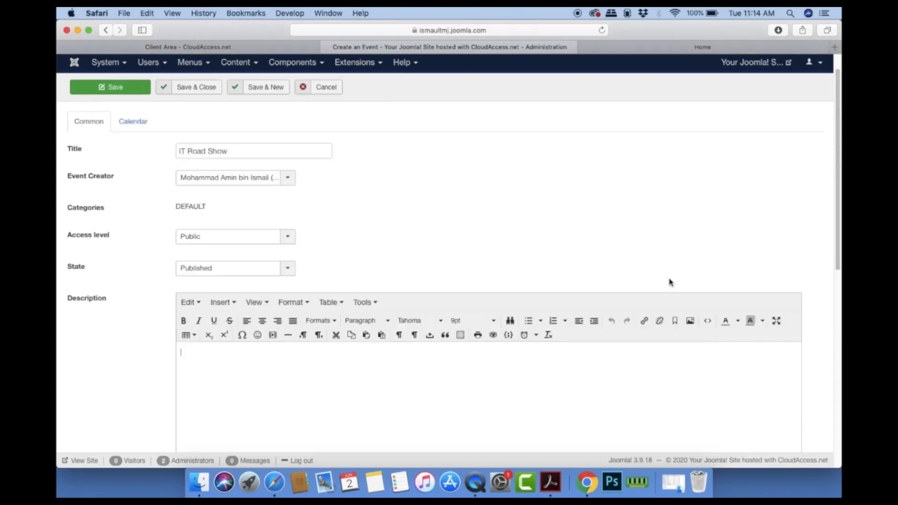
pyautogui.scroll(-3, 670, 281)
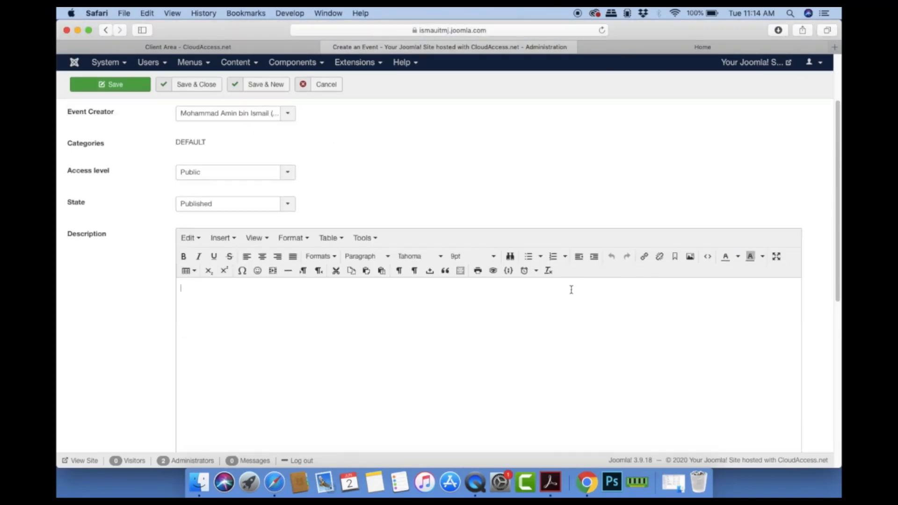
pyautogui.click(690, 257)
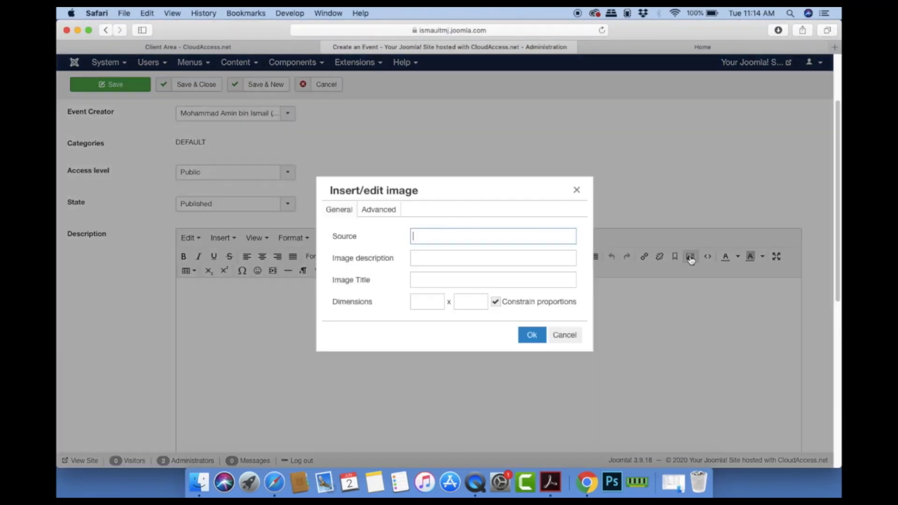
pyautogui.click(577, 190)
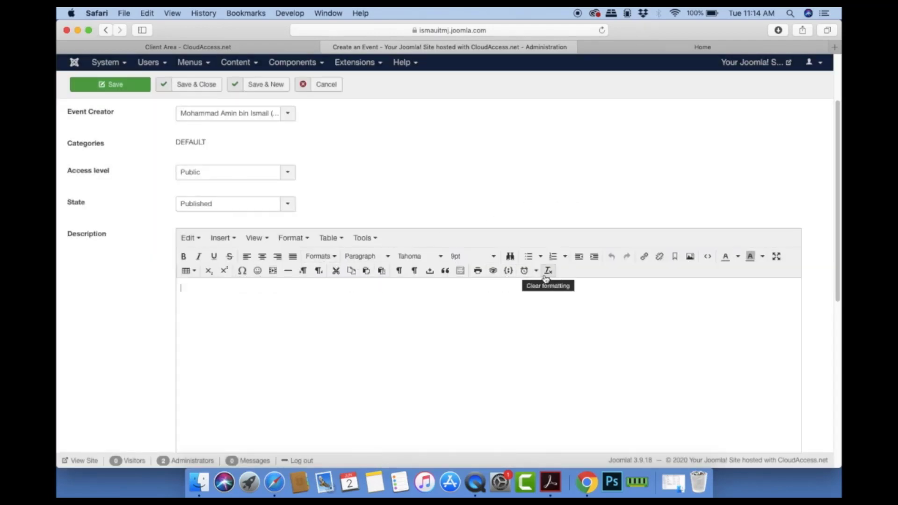
# Step: Leave the description empty and Save & Close the IT Road Show event
pyautogui.click(347, 286)
pyautogui.click(691, 258)
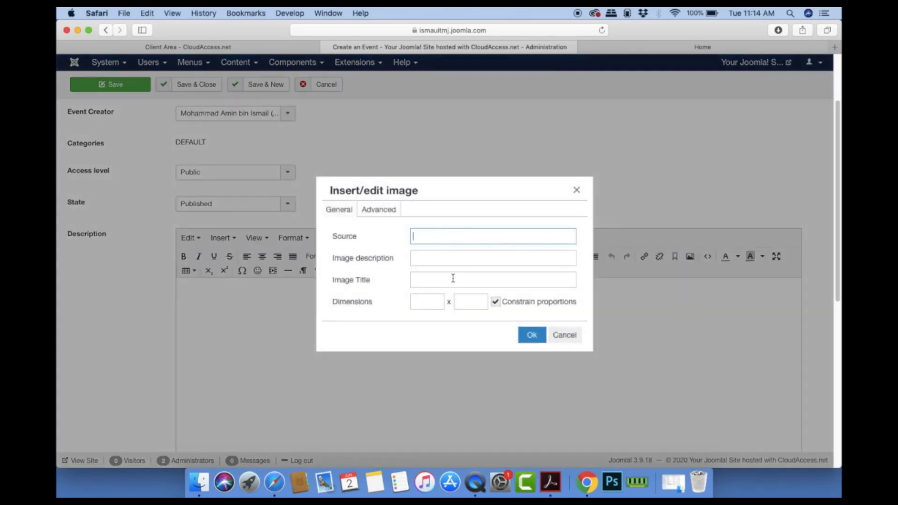
pyautogui.click(579, 191)
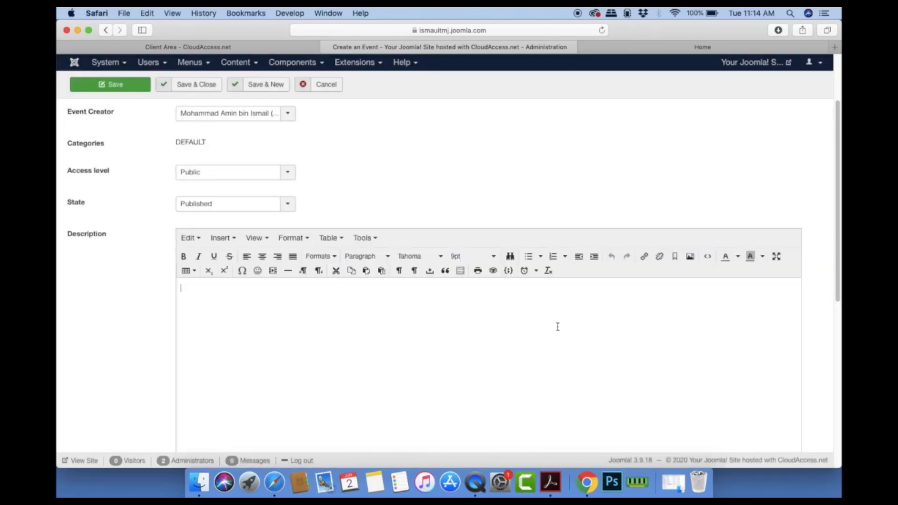
pyautogui.scroll(4, 558, 326)
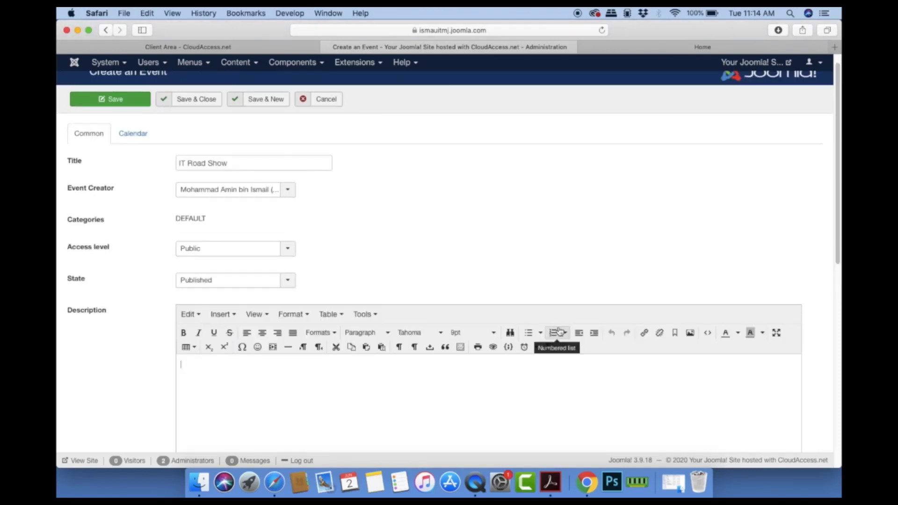
pyautogui.scroll(1, 558, 329)
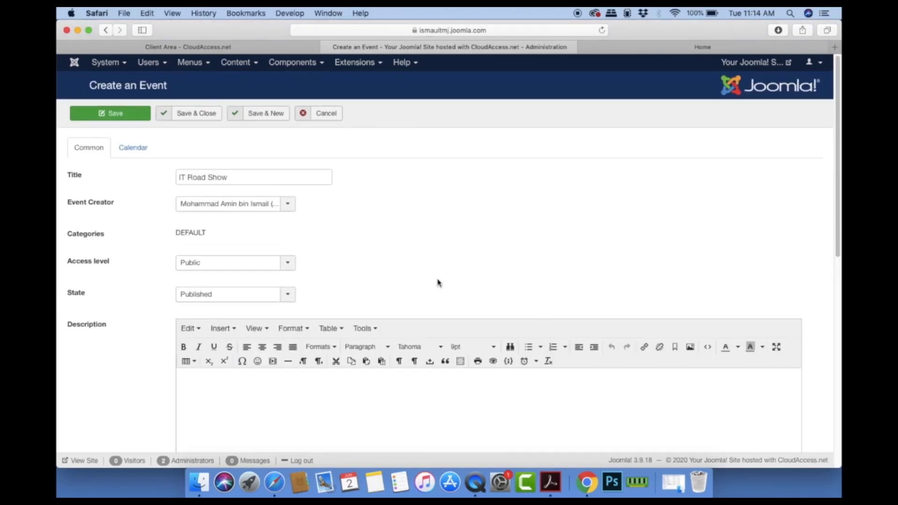
pyautogui.click(186, 114)
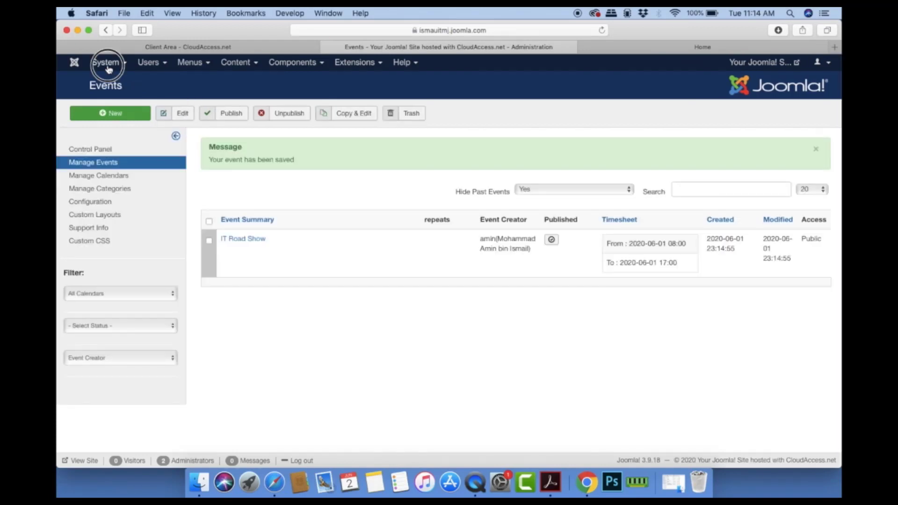
# Step: Go to the administrator Control Panel and open the Media manager
pyautogui.click(108, 66)
pyautogui.click(112, 80)
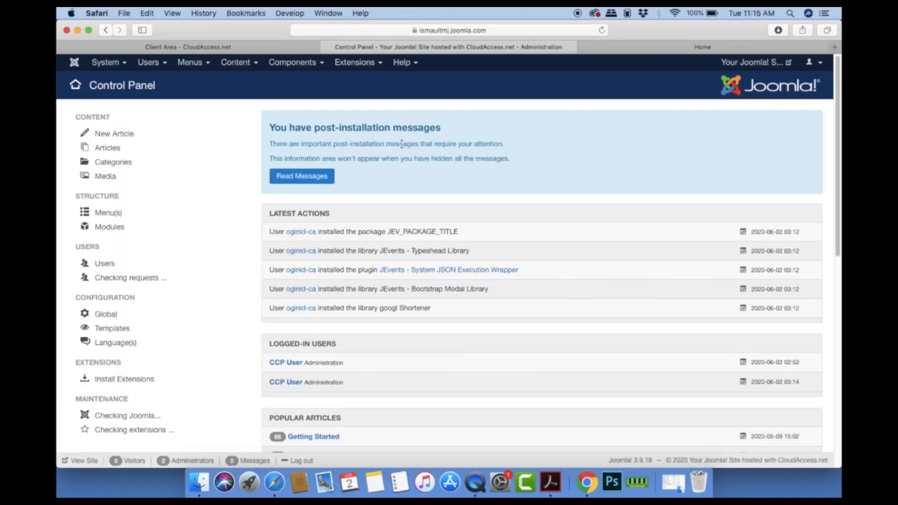
pyautogui.click(113, 177)
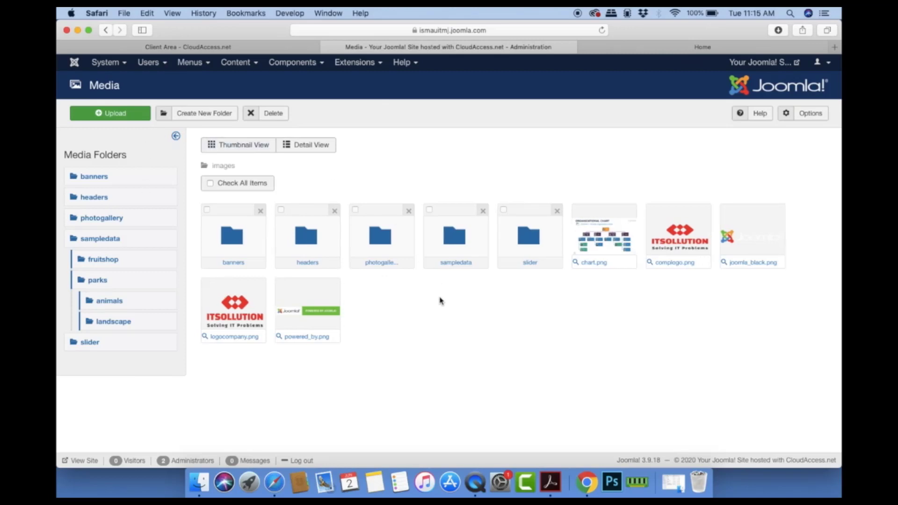
# Step: Upload the events-banner-v2 image to the images folder, renamed to events
pyautogui.click(131, 115)
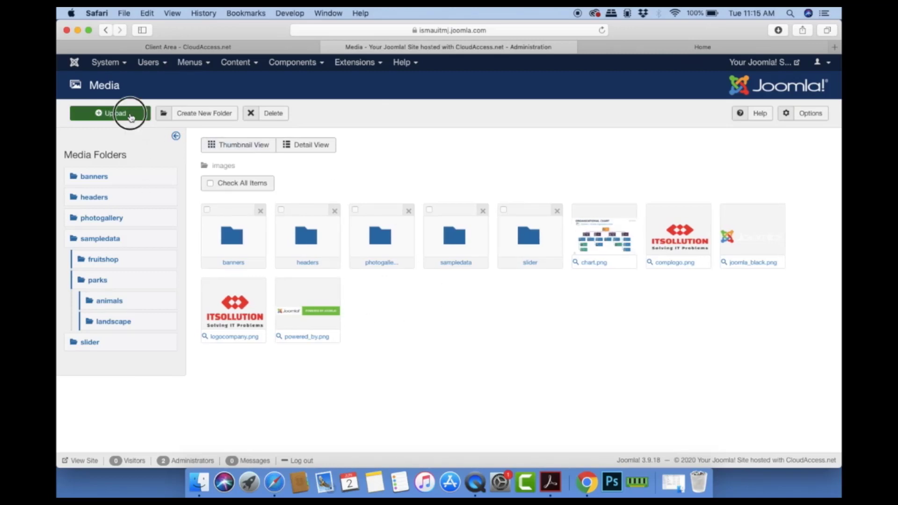
pyautogui.click(258, 174)
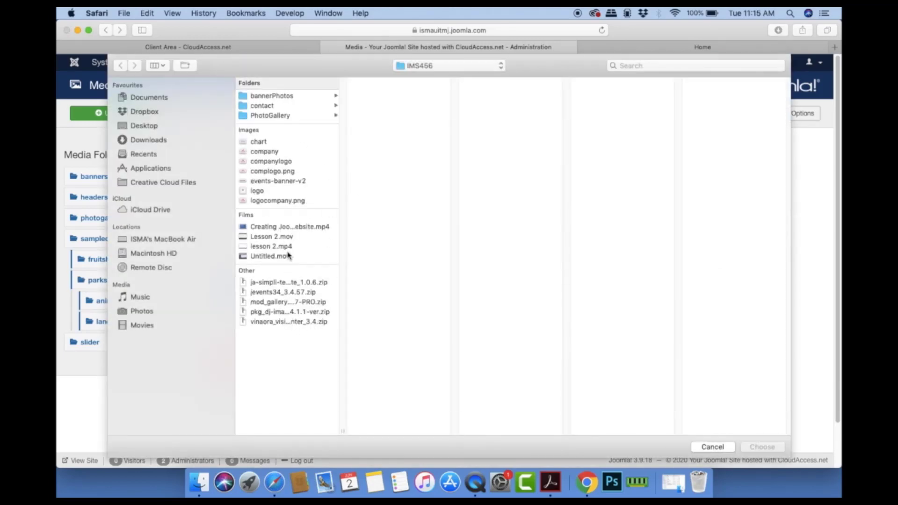
pyautogui.click(292, 181)
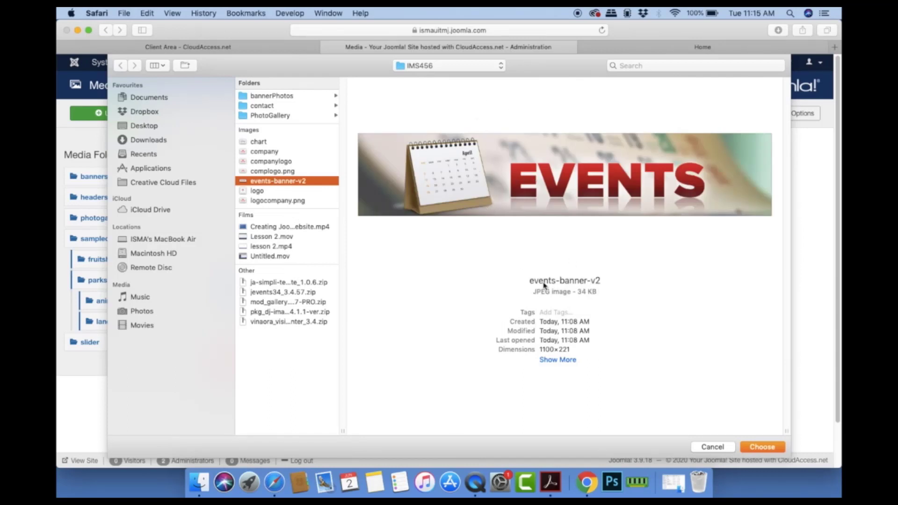
pyautogui.rightClick(296, 182)
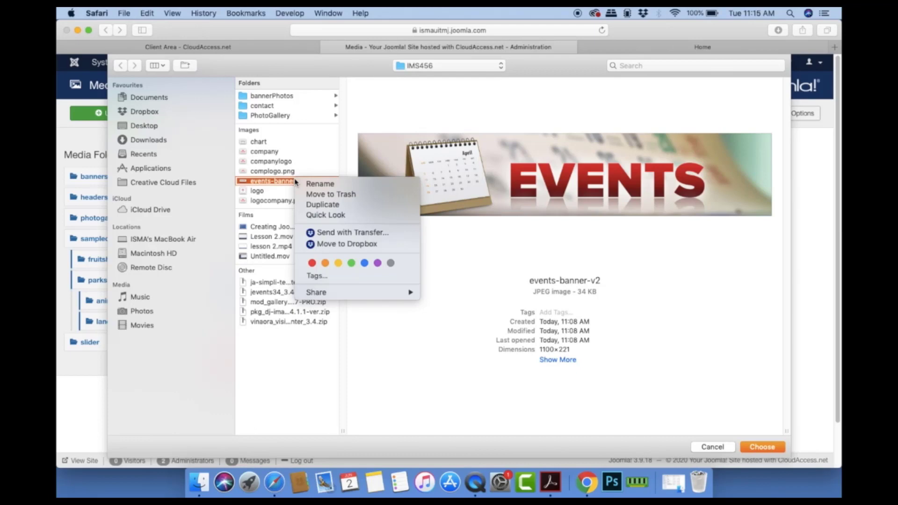
pyautogui.click(323, 183)
pyautogui.write('events')
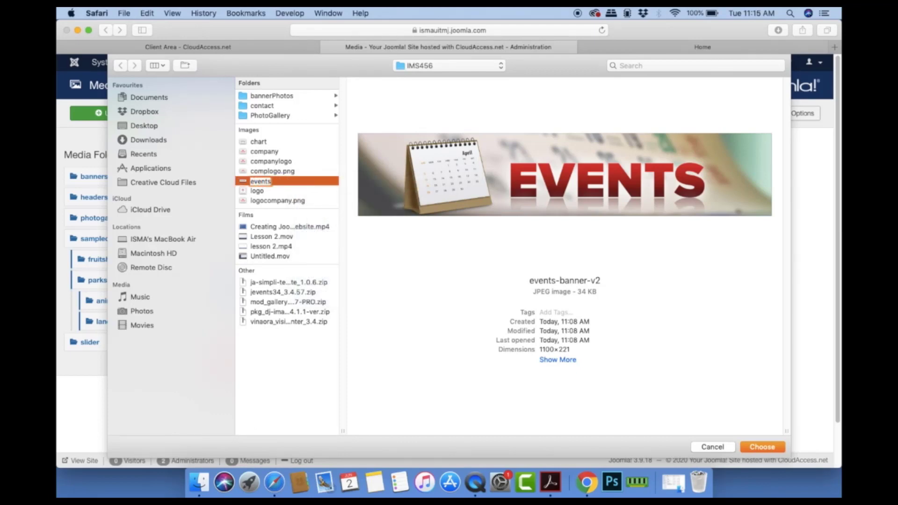
pyautogui.press('Return')
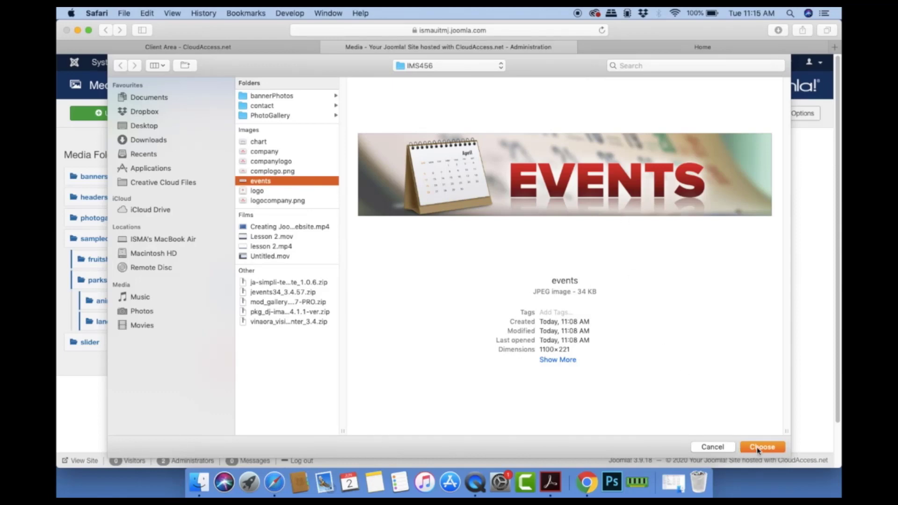
pyautogui.click(759, 448)
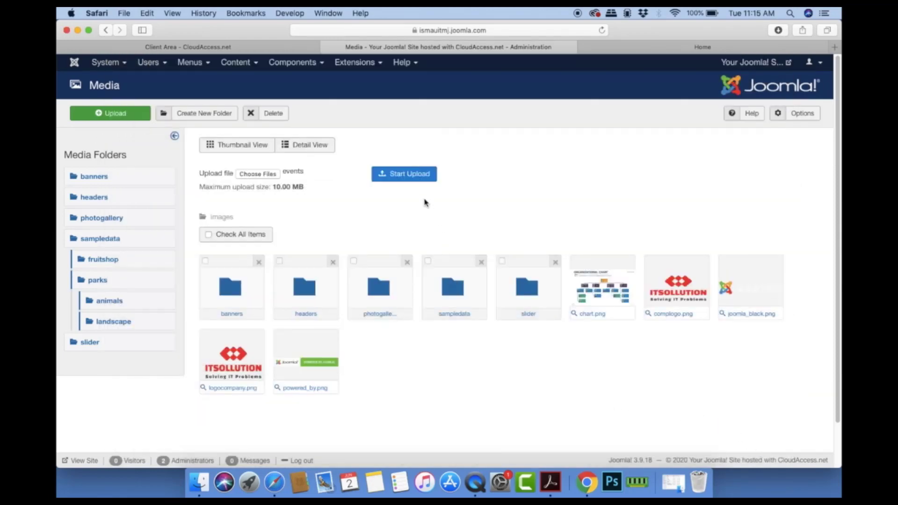
pyautogui.click(409, 175)
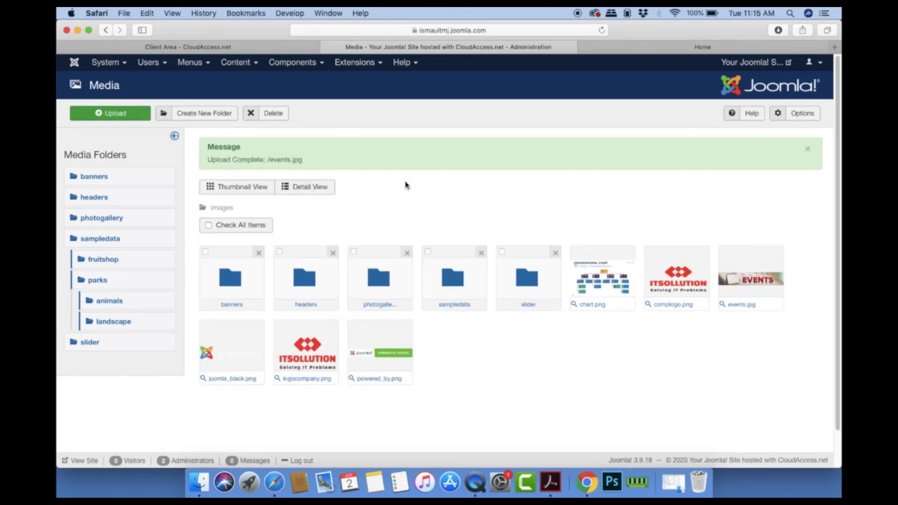
# Step: Open IT Road Show from JEvents Manage Events in the Edit Event form
pyautogui.click(351, 63)
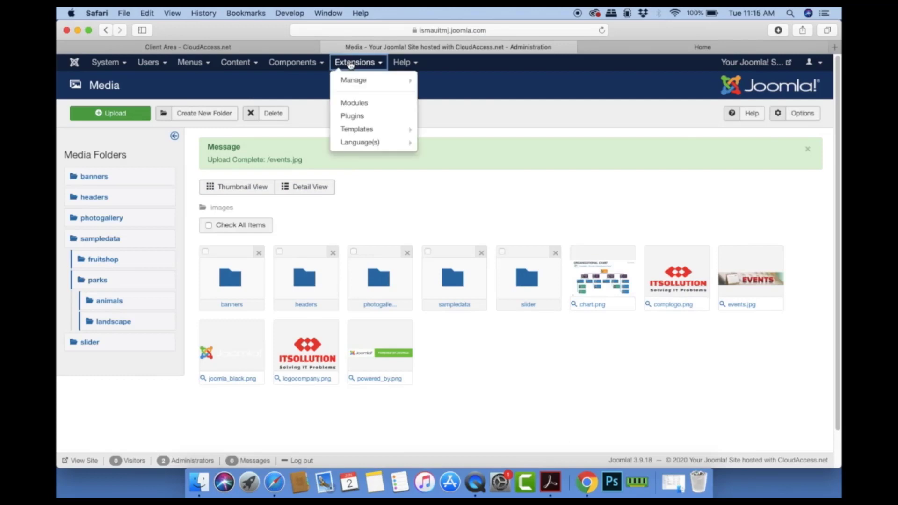
pyautogui.click(291, 63)
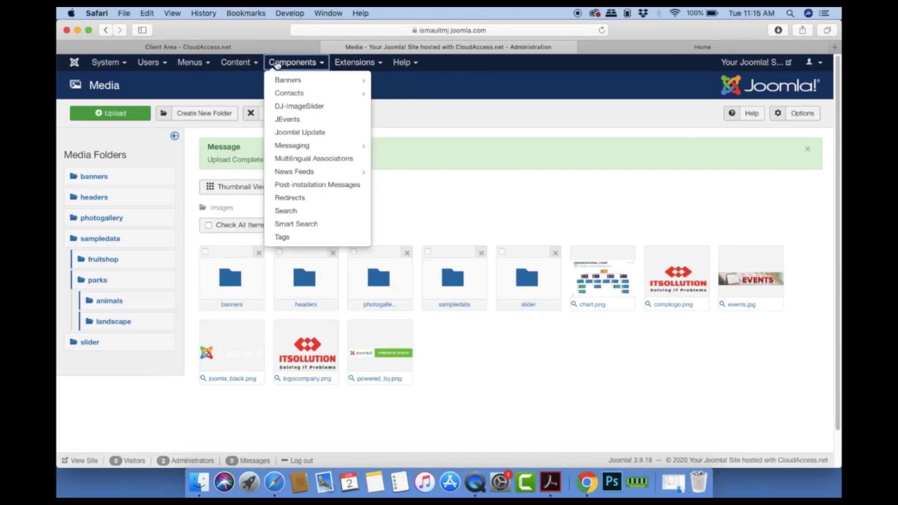
pyautogui.click(289, 121)
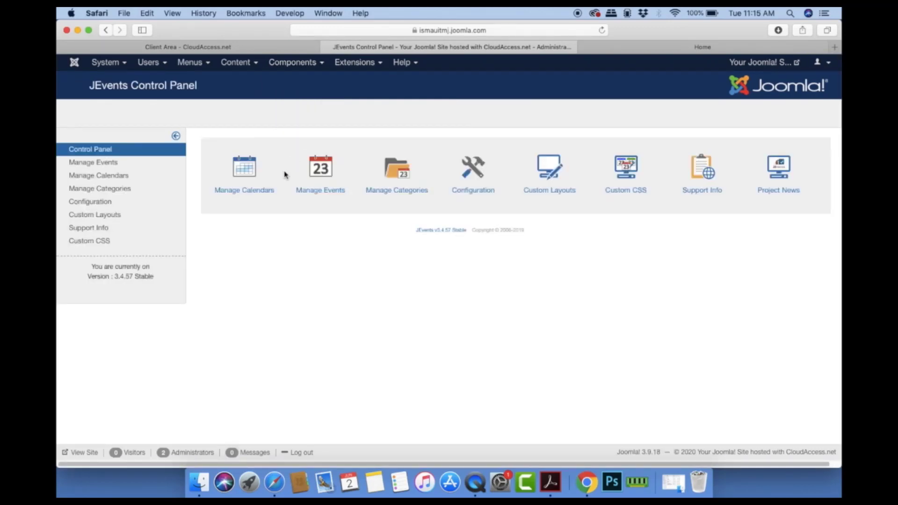
pyautogui.click(324, 173)
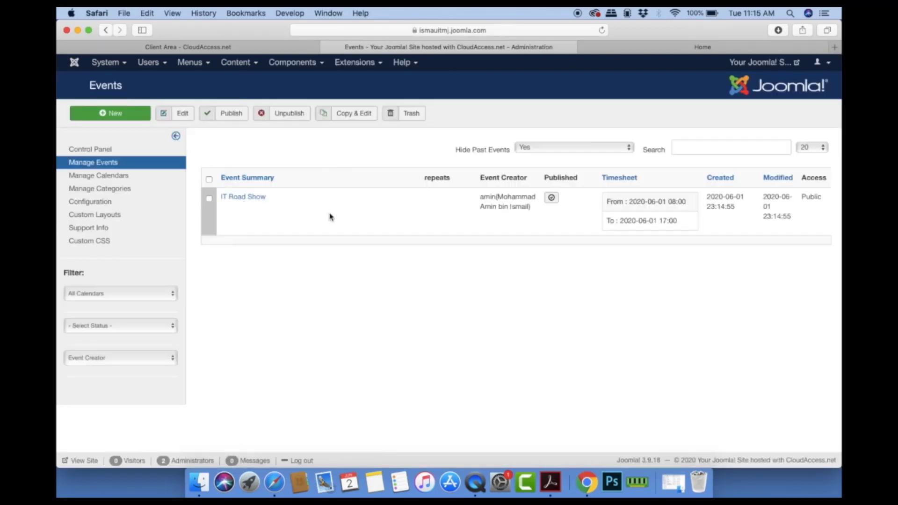
pyautogui.click(255, 198)
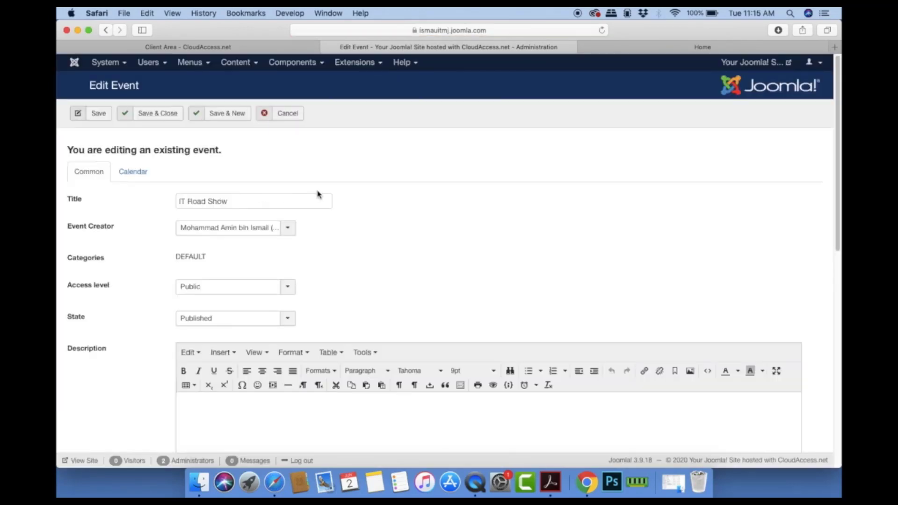
# Step: Insert images/events.jpg into the event description and place the caret after it
pyautogui.scroll(-5, 314, 234)
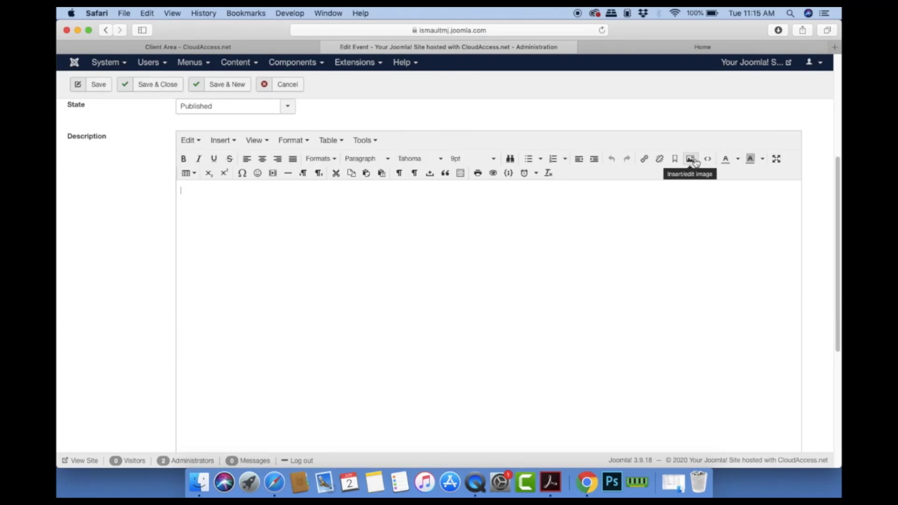
pyautogui.click(690, 159)
pyautogui.write('images/')
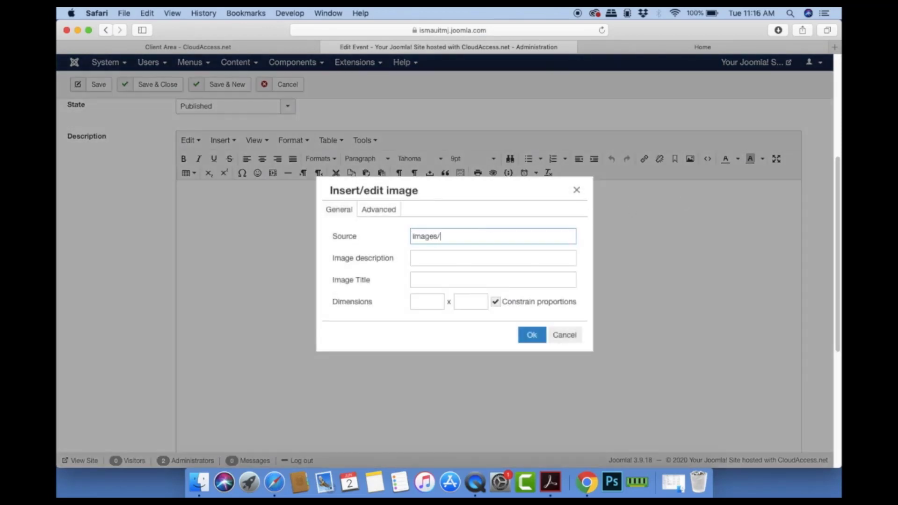
pyautogui.write('events.jpg')
pyautogui.click(532, 342)
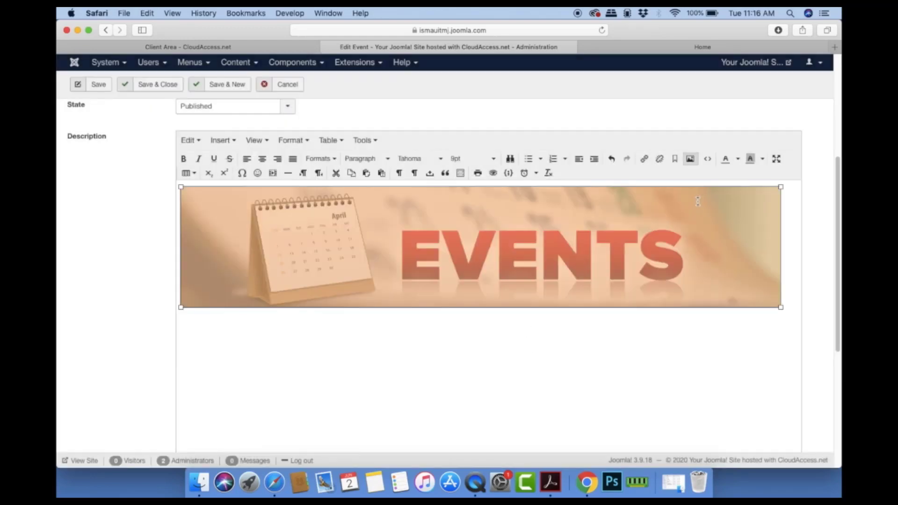
pyautogui.click(567, 335)
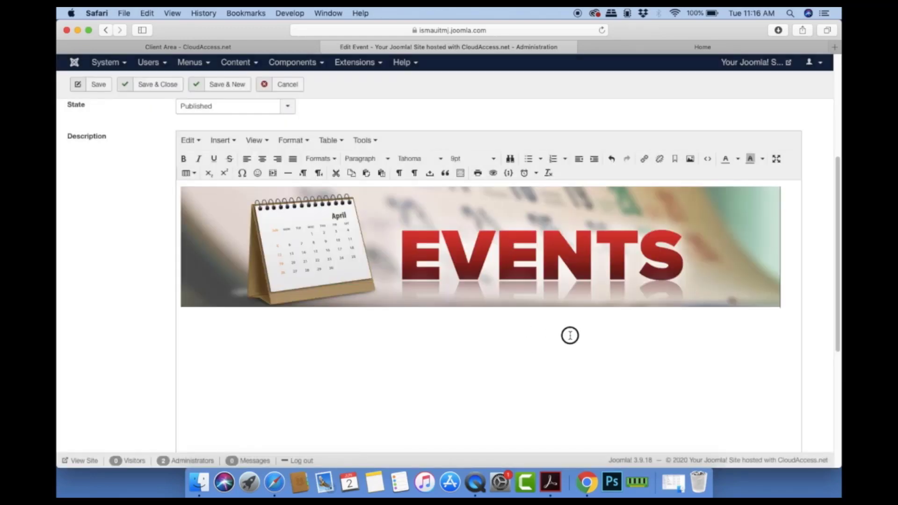
pyautogui.click(784, 291)
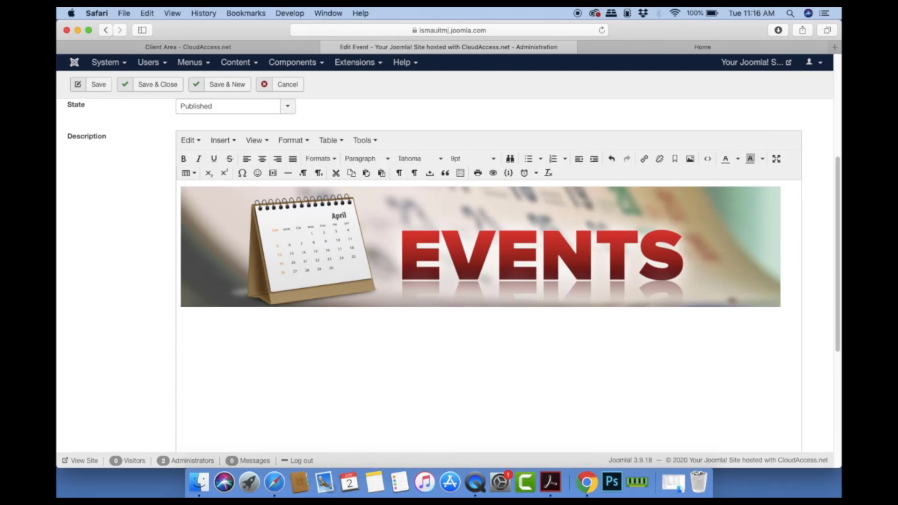
# Step: Type the 'Put some info regarding the events:-' intro with Date, Time and Location lines
pyautogui.write('Put some')
pyautogui.press('BackSpace')
pyautogui.press('BackSpace')
pyautogui.press('BackSpace')
pyautogui.write('i')
pyautogui.write('ome infor re')
pyautogui.write('garding th')
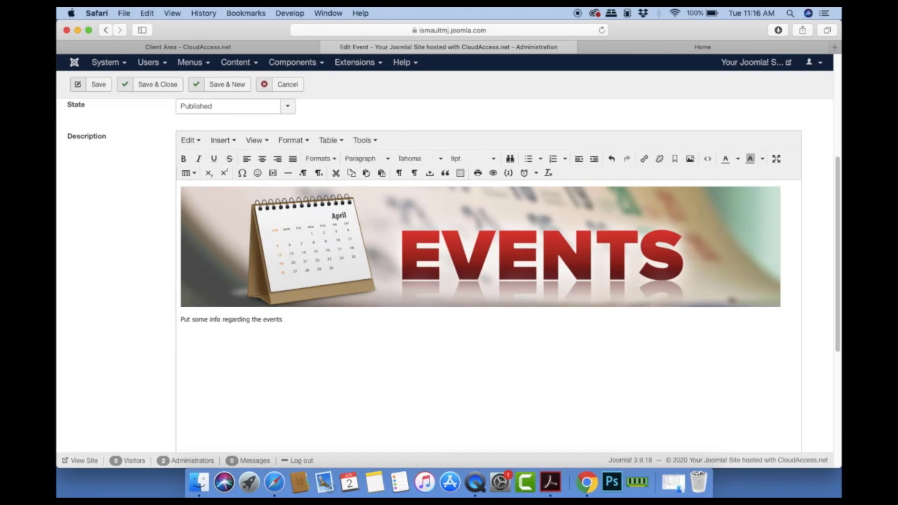
pyautogui.write('Date Time Location')
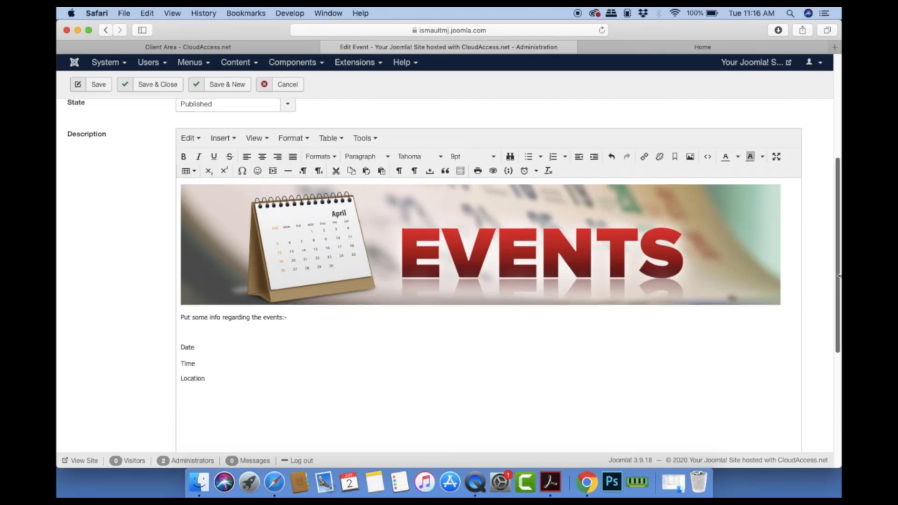
pyautogui.scroll(-5, 793, 286)
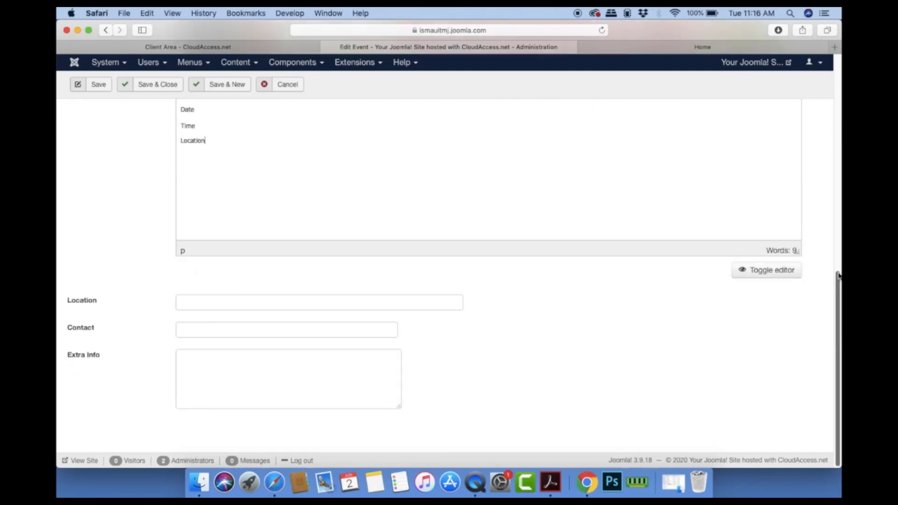
# Step: Remove the Location line from the description and set Location to 'Istana Hotel Kuala Lumpur'
pyautogui.click(209, 301)
pyautogui.moveTo(74, 309)
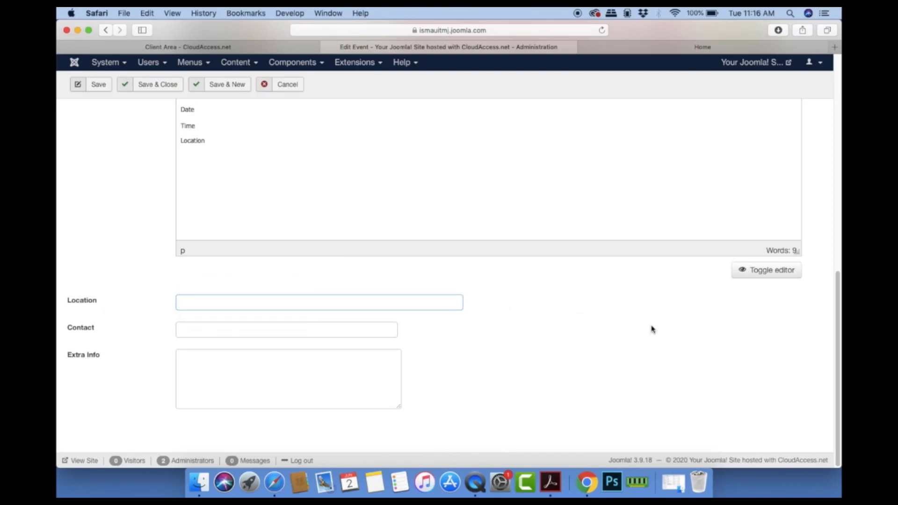
pyautogui.moveTo(221, 146); pyautogui.dragTo(174, 143)
pyautogui.press('BackSpace')
pyautogui.click(217, 303)
pyautogui.write('Hotel')
pyautogui.press('BackSpace')
pyautogui.press('BackSpace')
pyautogui.press('BackSpace')
pyautogui.write('Istana Hotel Kuala Lumpur')
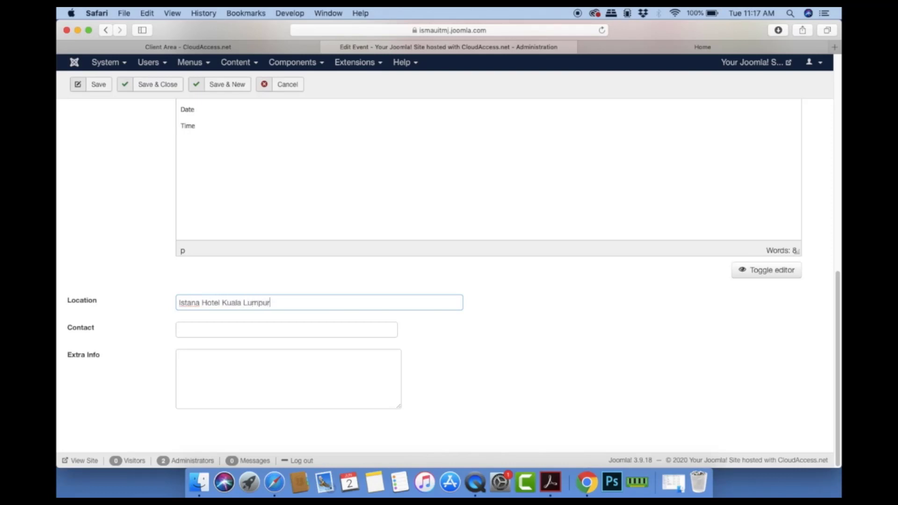
# Step: Enter the contact person's name in the Contact field
pyautogui.click(262, 330)
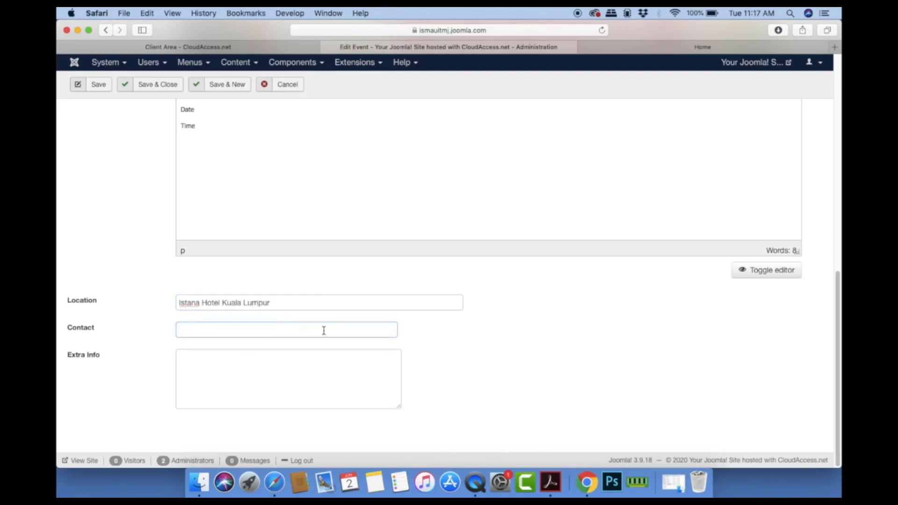
pyautogui.press('BackSpace')
pyautogui.press('BackSpace')
pyautogui.press('BackSpace')
pyautogui.press('BackSpace')
pyautogui.press('BackSpace')
pyautogui.press('BackSpace')
pyautogui.press('BackSpace')
pyautogui.press('BackSpace')
# Step: Enter 'Promotion Manager' in the Extra Info box
pyautogui.click(294, 366)
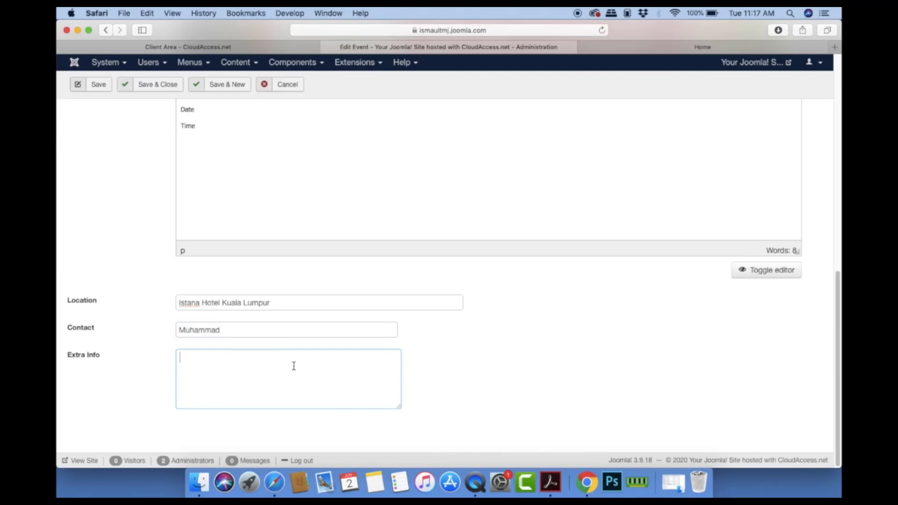
pyautogui.write('Promotion Manager')
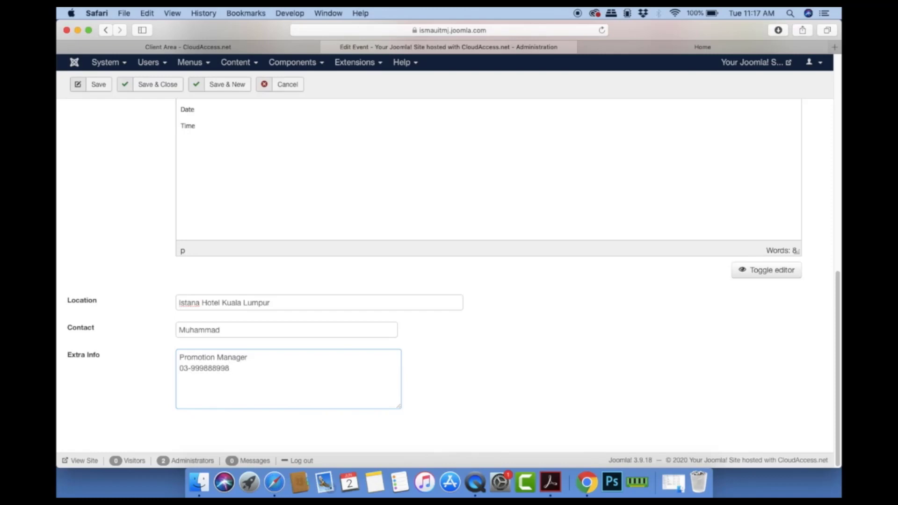
pyautogui.scroll(10, 471, 344)
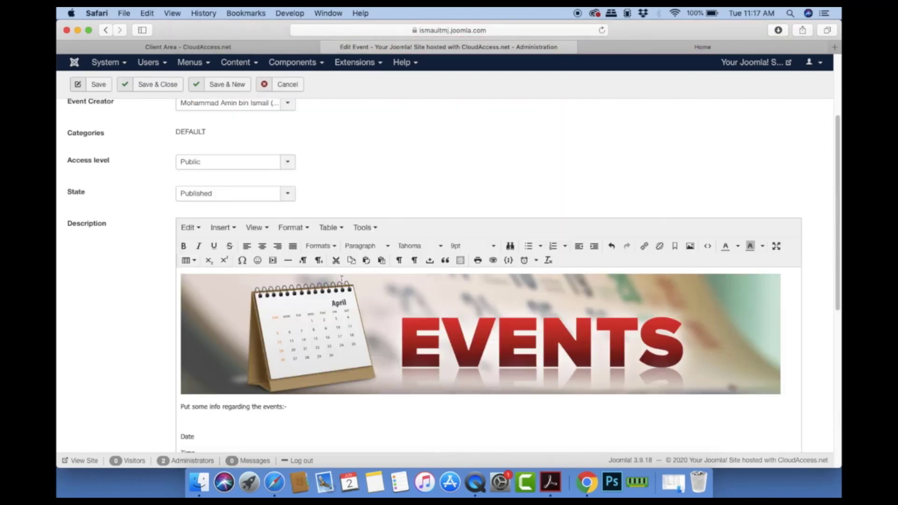
pyautogui.scroll(5, 358, 321)
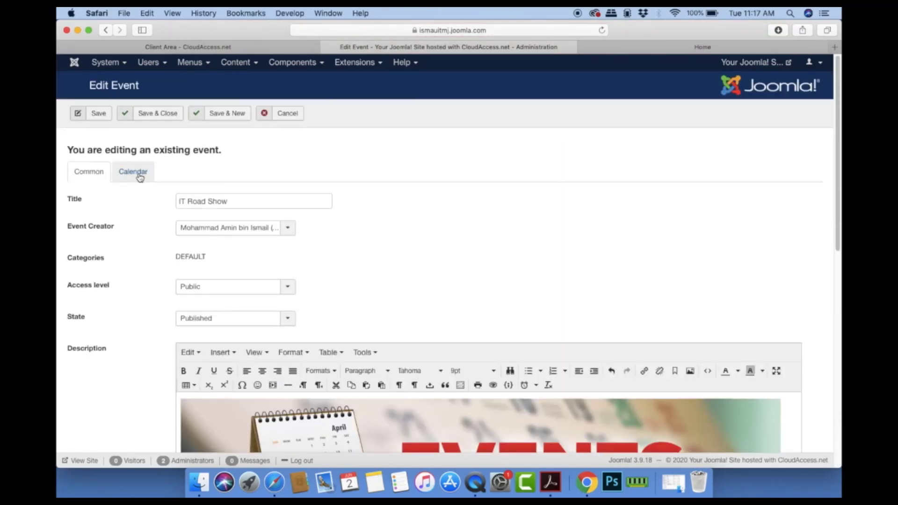
# Step: Move between the general details and Calendar tabs, ending on the Calendar tab
pyautogui.click(138, 176)
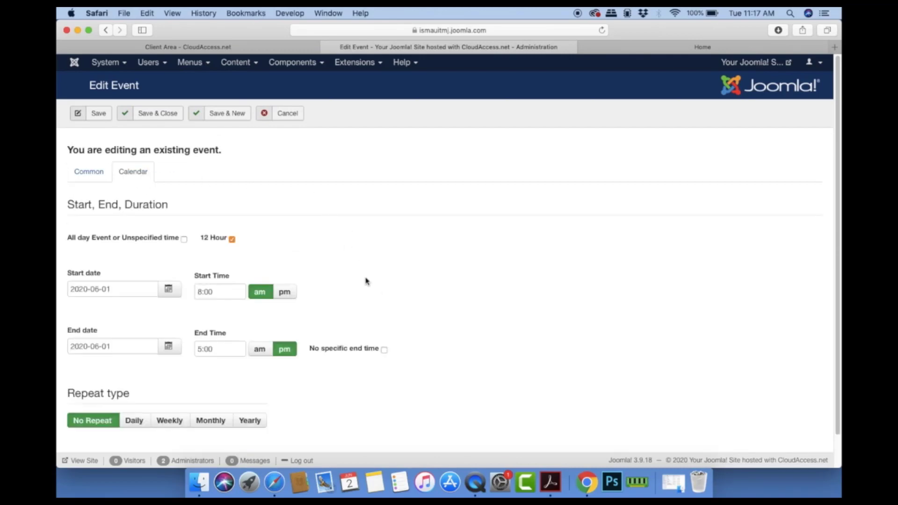
pyautogui.click(84, 172)
pyautogui.click(120, 172)
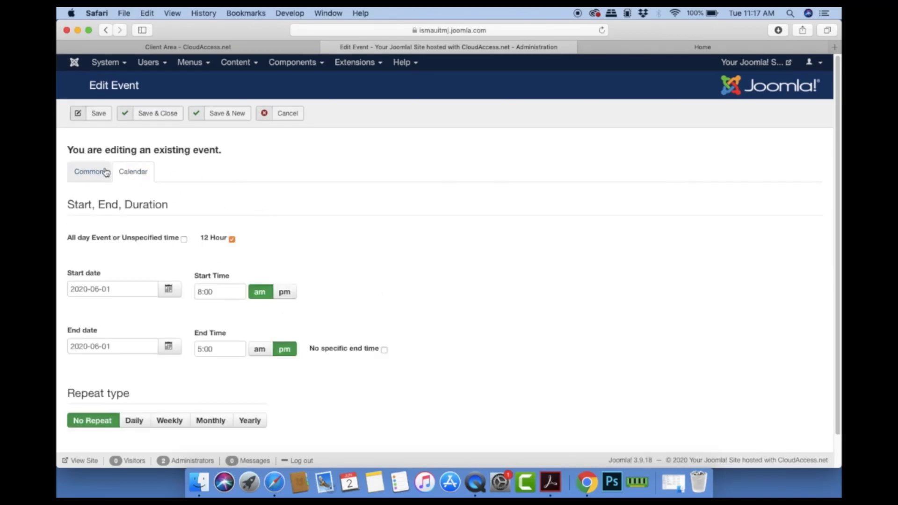
pyautogui.click(106, 173)
pyautogui.scroll(-10, 321, 296)
pyautogui.scroll(2, 238, 273)
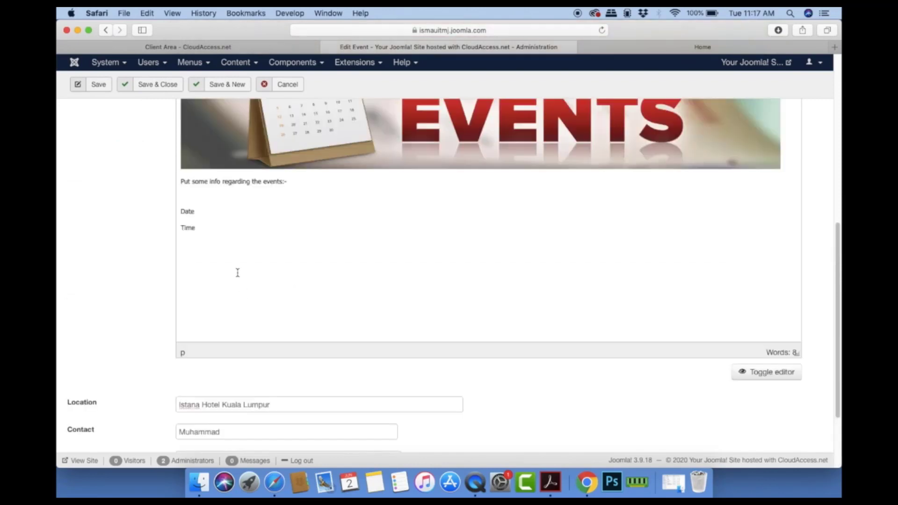
pyautogui.click(196, 212)
pyautogui.scroll(10, 267, 283)
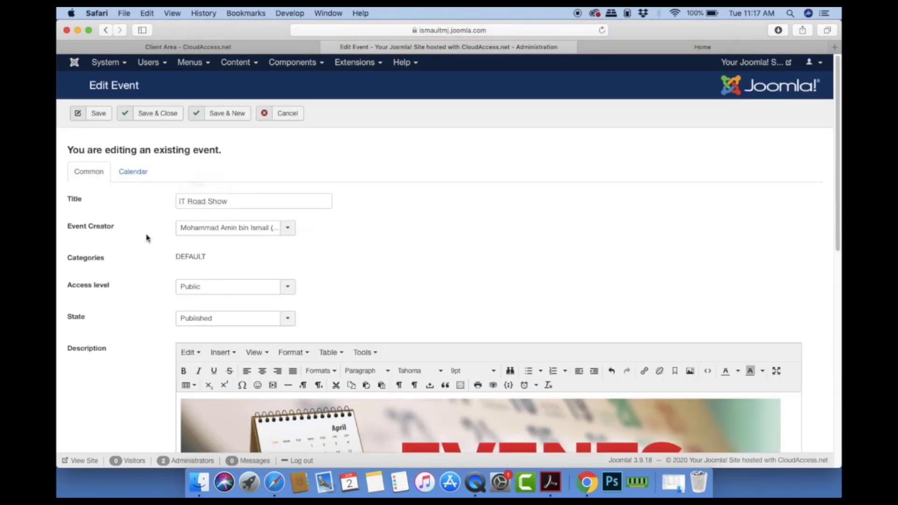
pyautogui.click(129, 173)
pyautogui.scroll(-1, 305, 261)
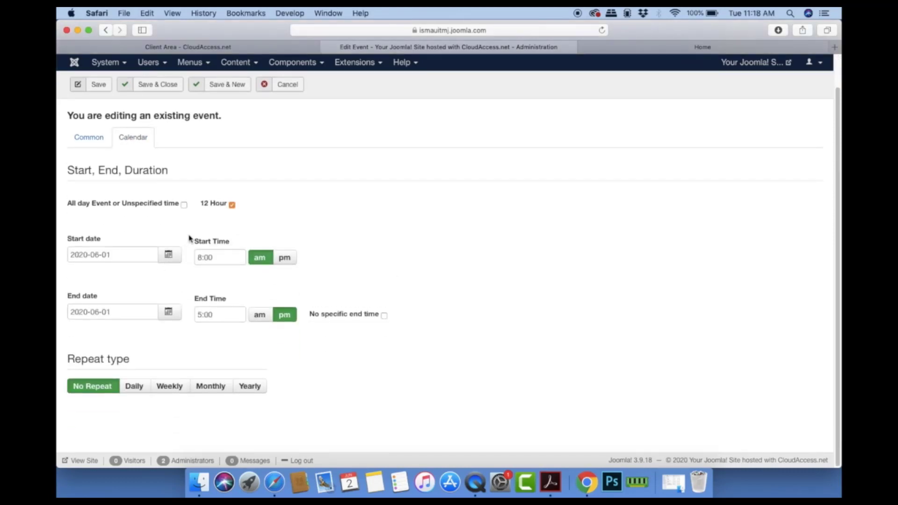
# Step: Set the start date to June 2 and the end date to June 5
pyautogui.click(169, 255)
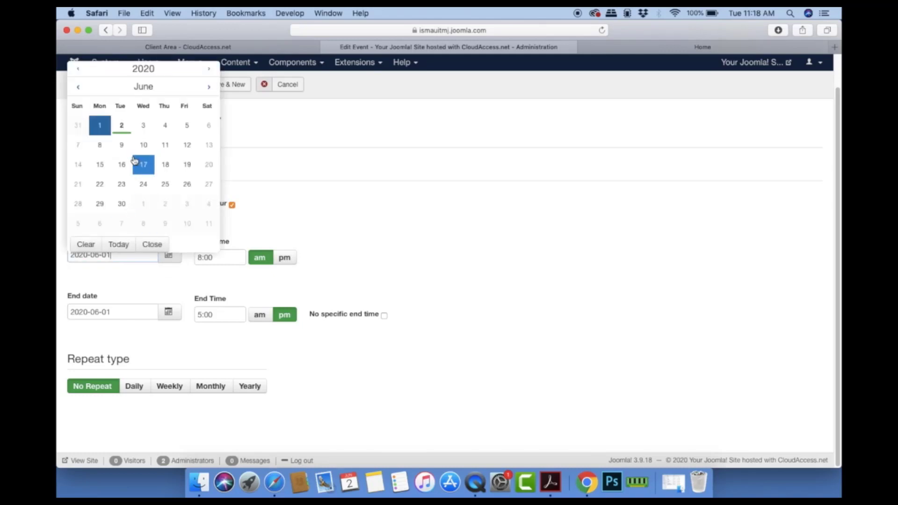
pyautogui.click(123, 126)
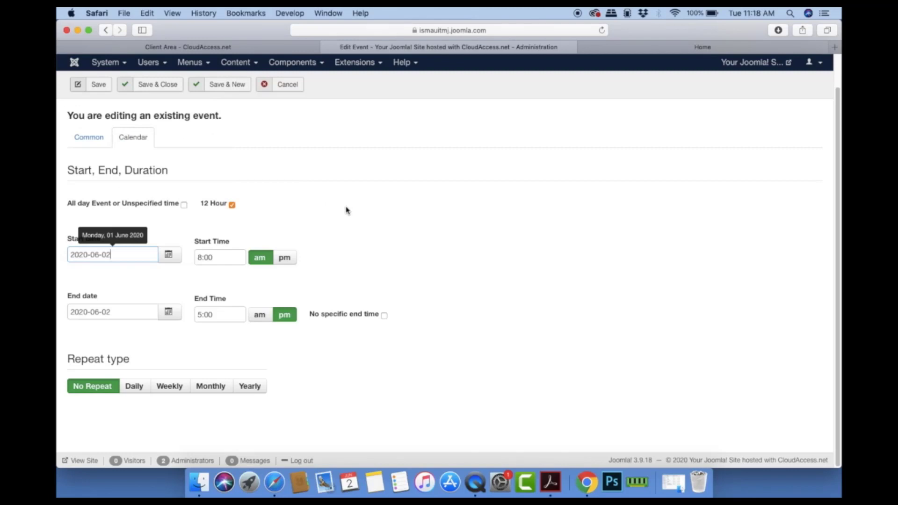
pyautogui.click(170, 313)
pyautogui.click(187, 184)
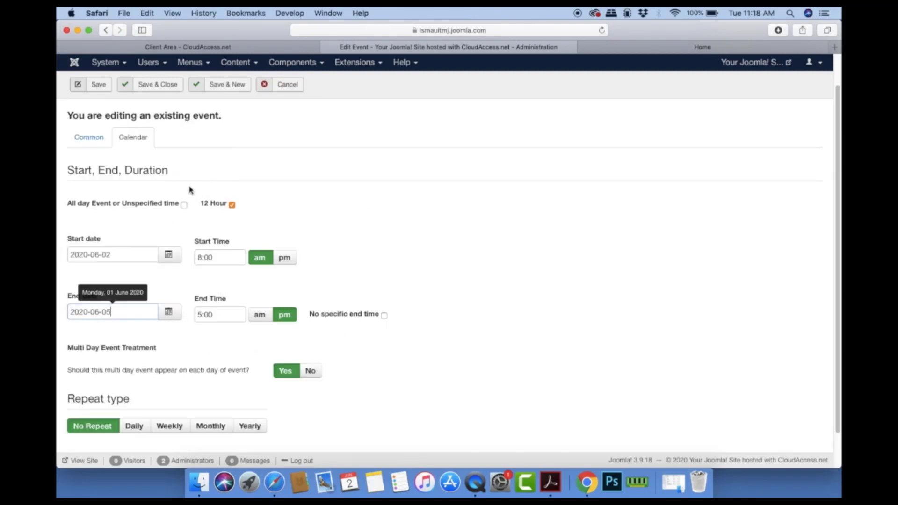
pyautogui.scroll(-2, 465, 268)
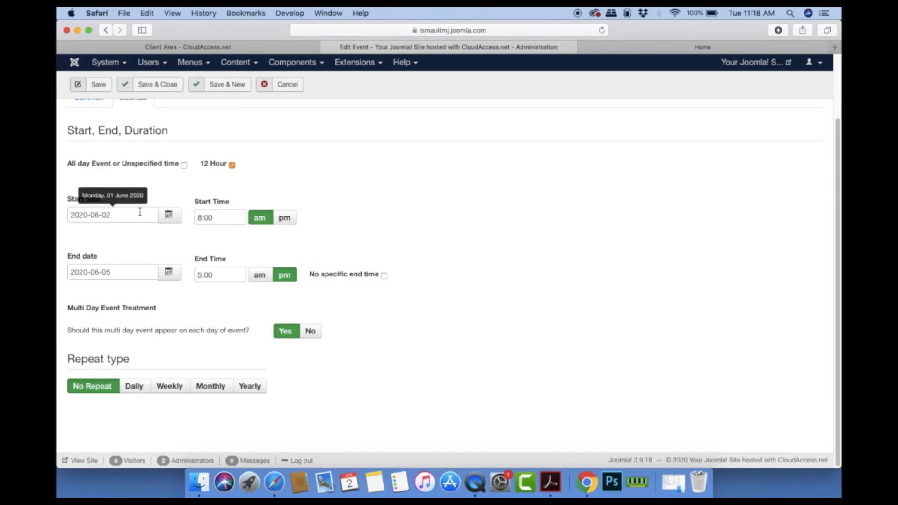
pyautogui.click(168, 215)
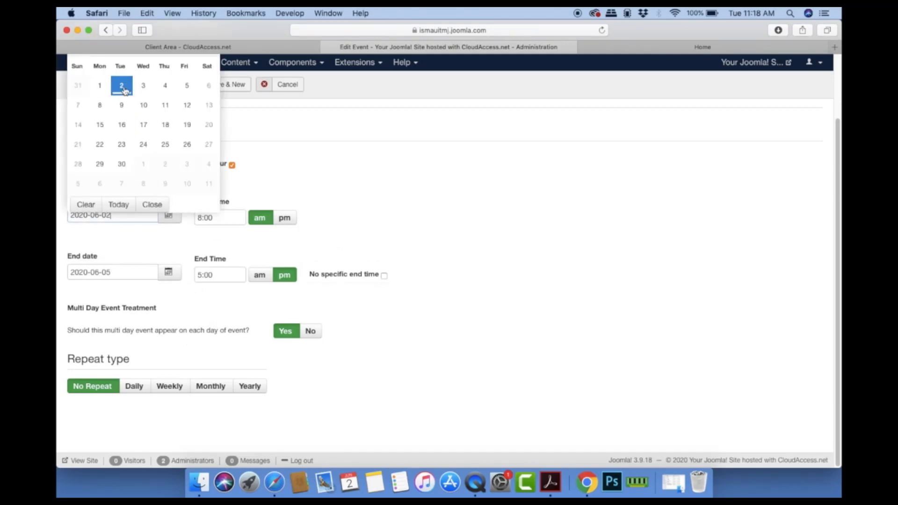
pyautogui.click(403, 173)
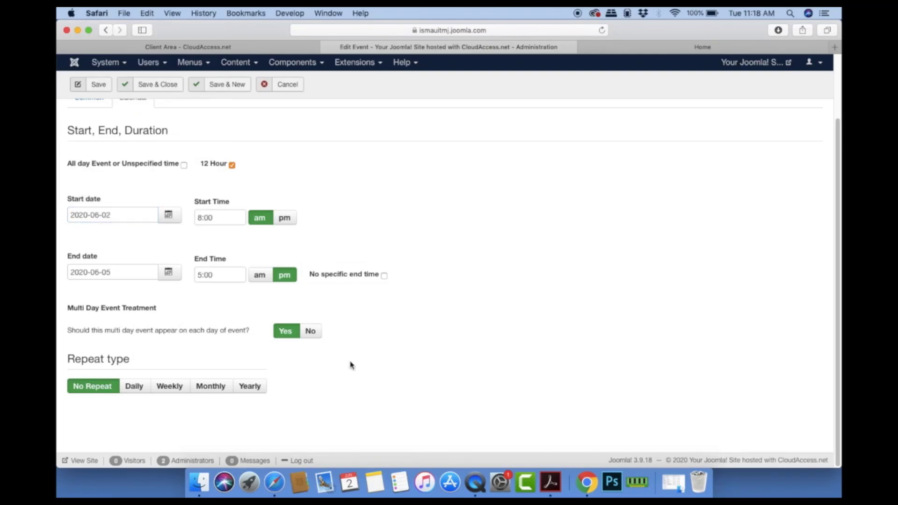
# Step: Keep Multi Day set to Yes so the event shows on each day
pyautogui.click(311, 335)
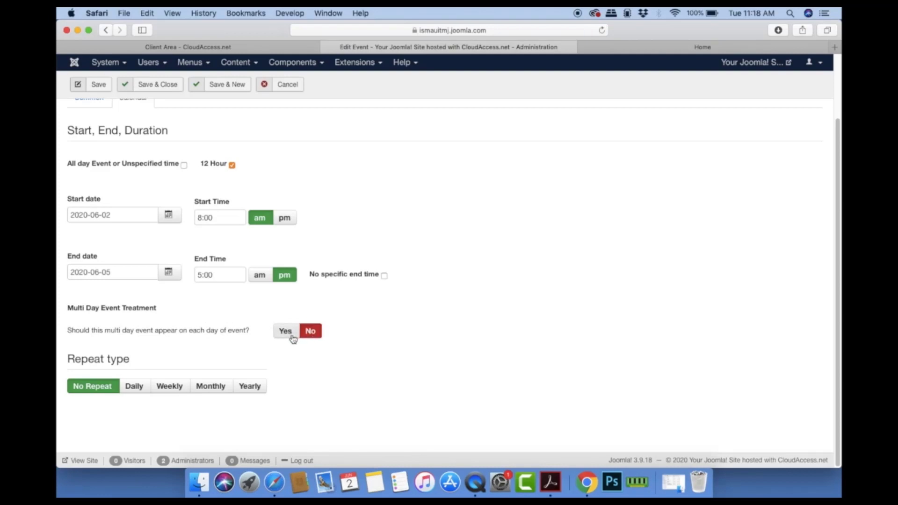
pyautogui.click(291, 336)
pyautogui.scroll(3, 390, 317)
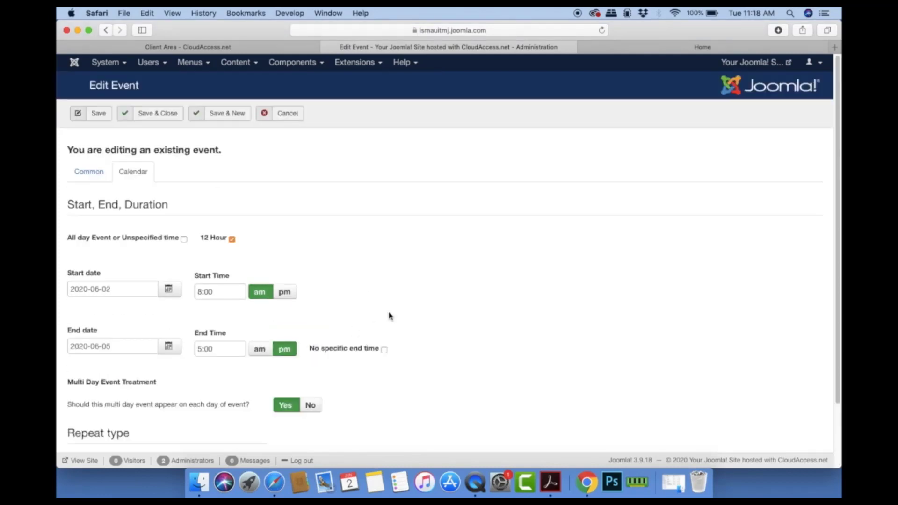
pyautogui.scroll(-3, 409, 314)
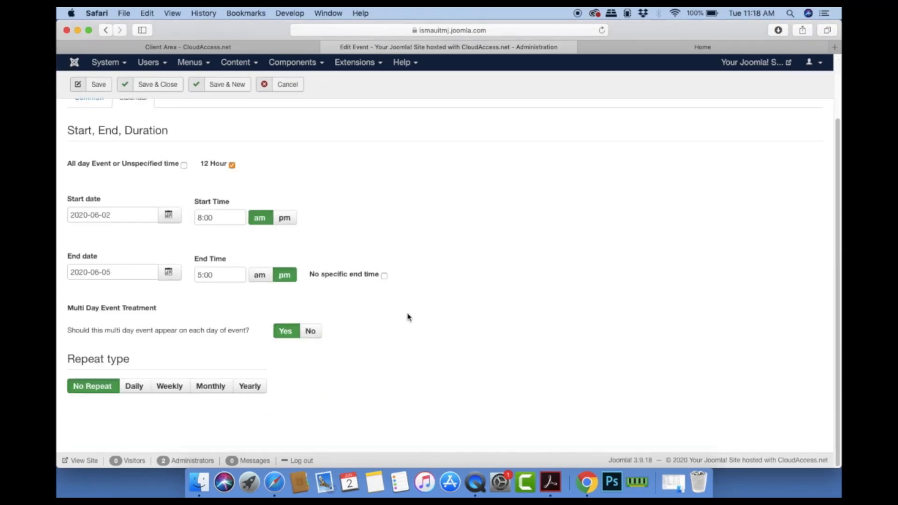
pyautogui.scroll(3, 459, 315)
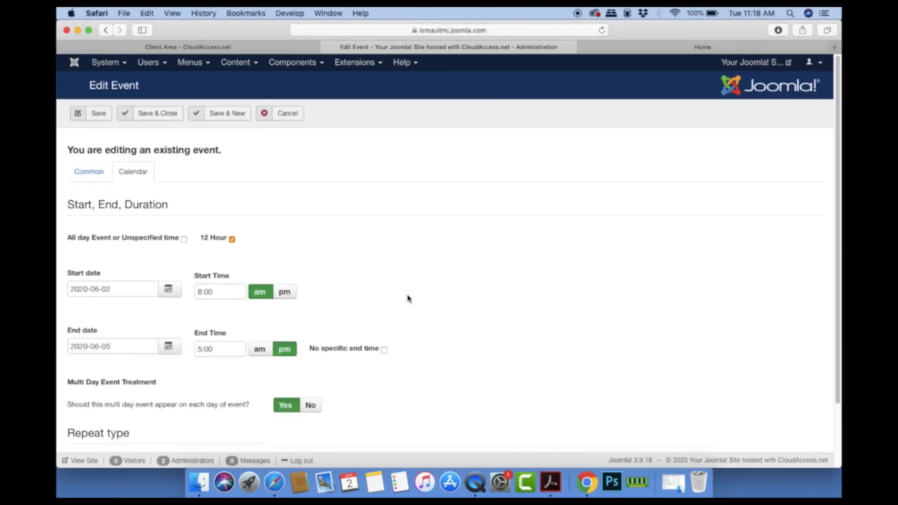
pyautogui.click(160, 120)
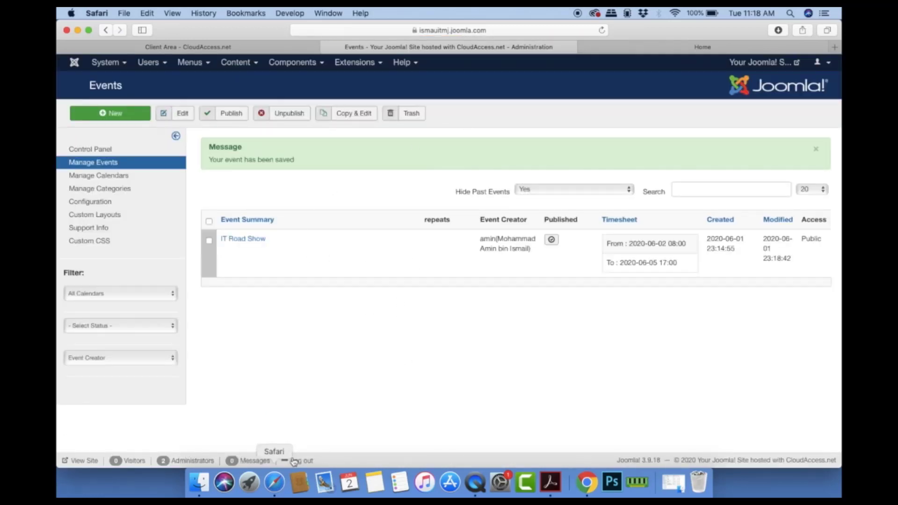
pyautogui.click(670, 47)
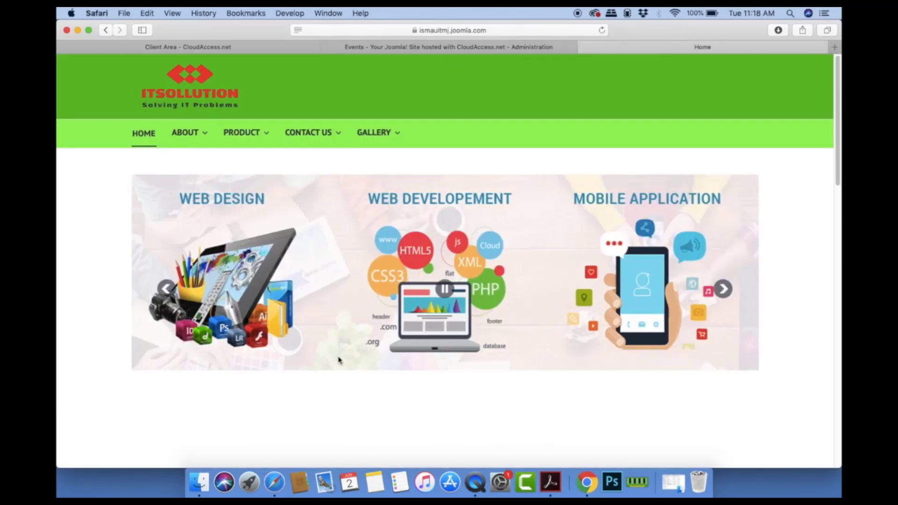
pyautogui.scroll(-2, 321, 429)
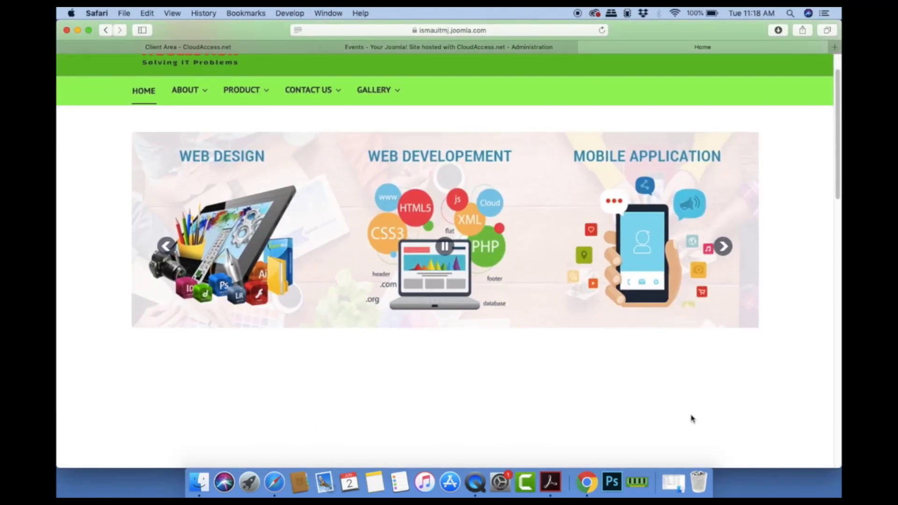
pyautogui.scroll(2, 207, 216)
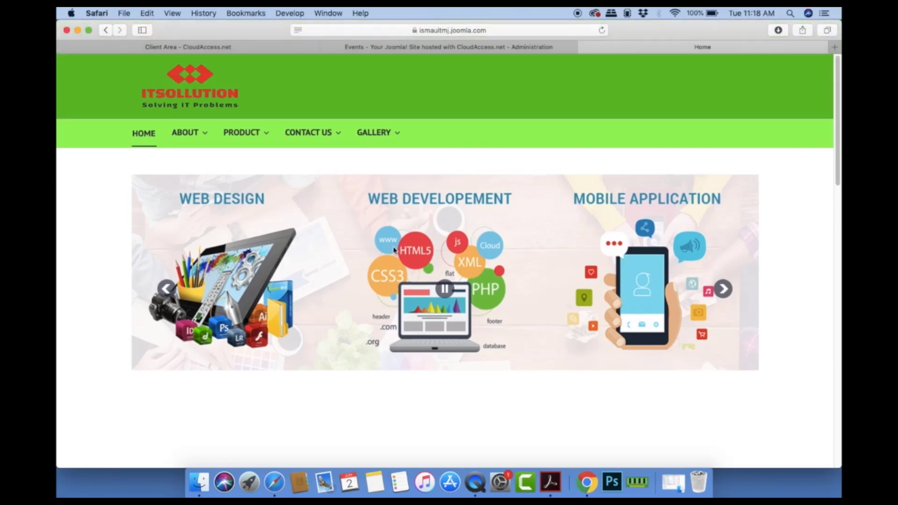
pyautogui.click(402, 48)
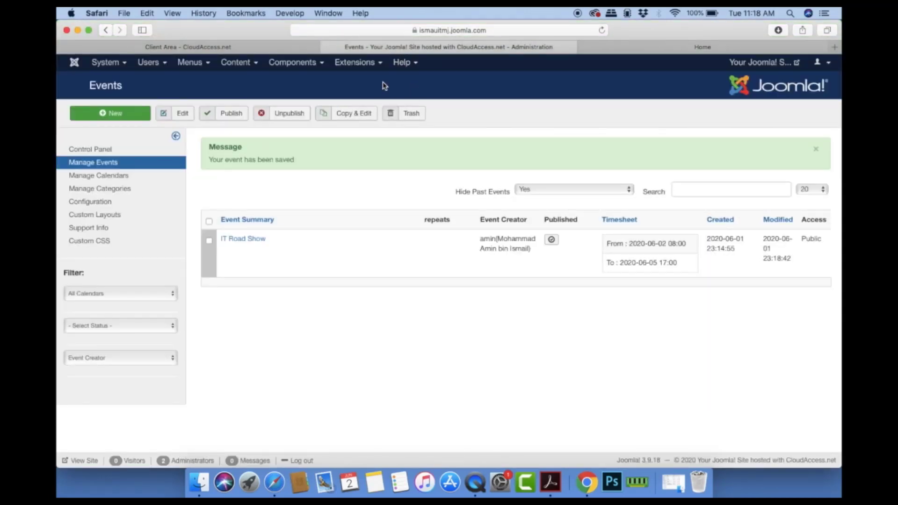
# Step: Publish the JEvents - Latest Events Module from the site modules list
pyautogui.click(359, 65)
pyautogui.click(361, 103)
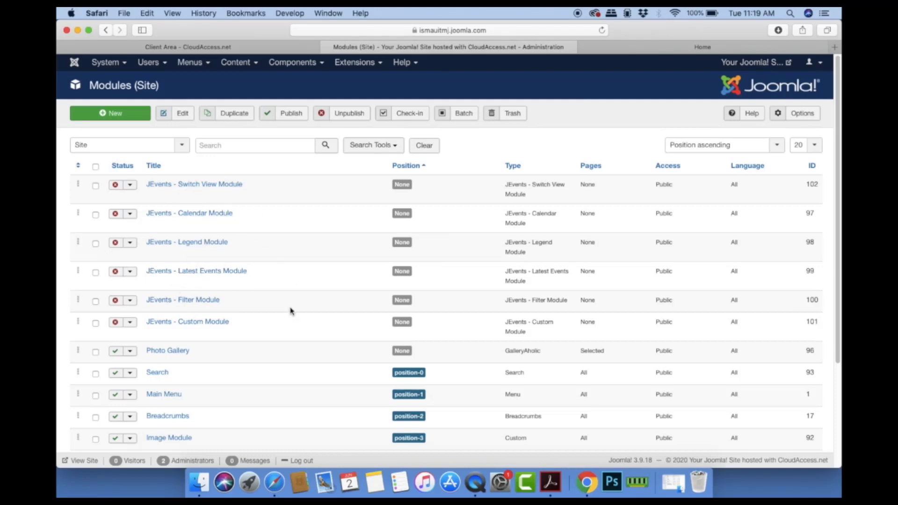
pyautogui.click(115, 272)
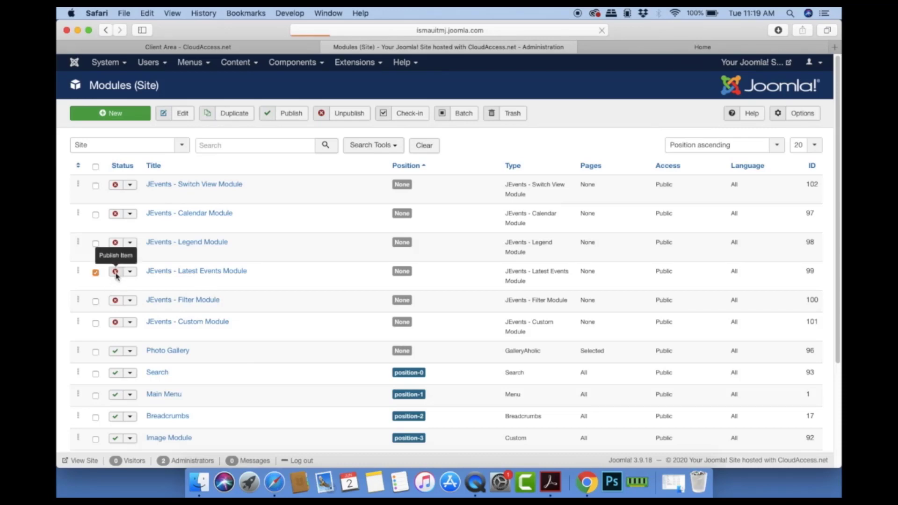
pyautogui.scroll(-2, 285, 342)
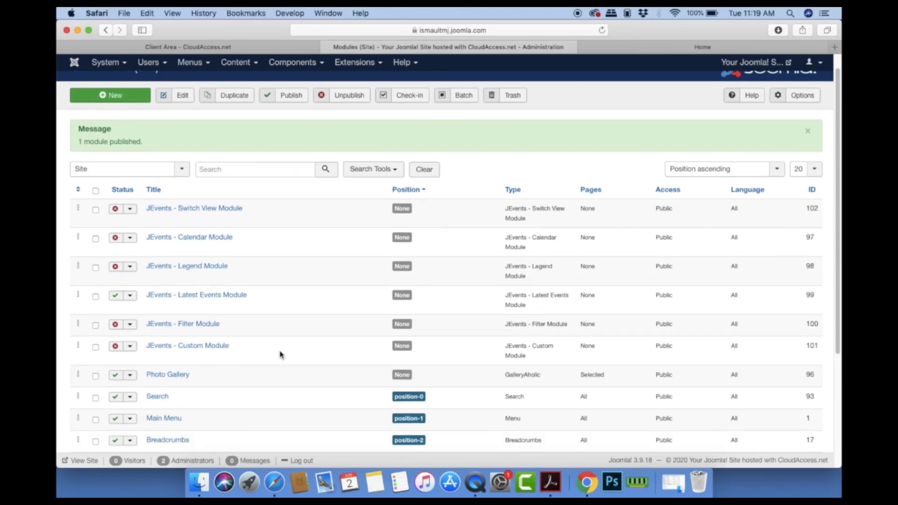
# Step: Open the Latest Events module and set its position to Lp Top 1 [lp-top-1]
pyautogui.click(217, 297)
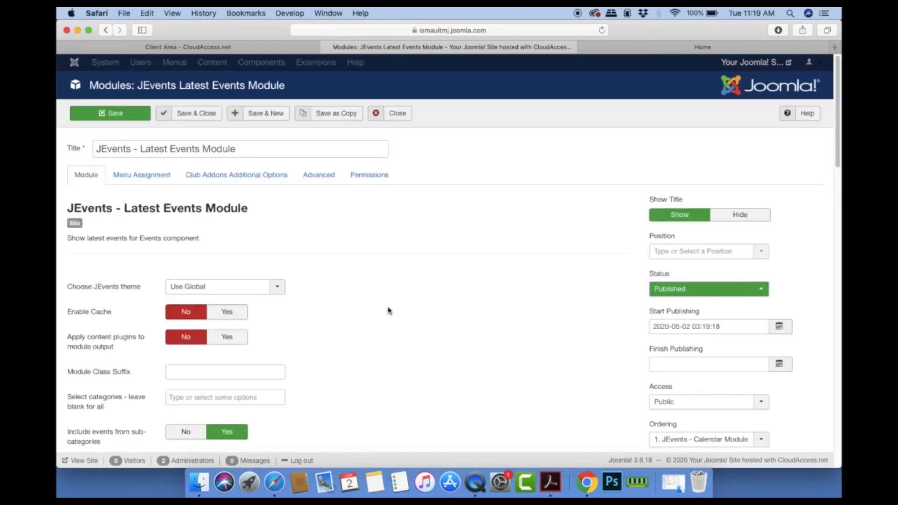
pyautogui.scroll(-4, 388, 311)
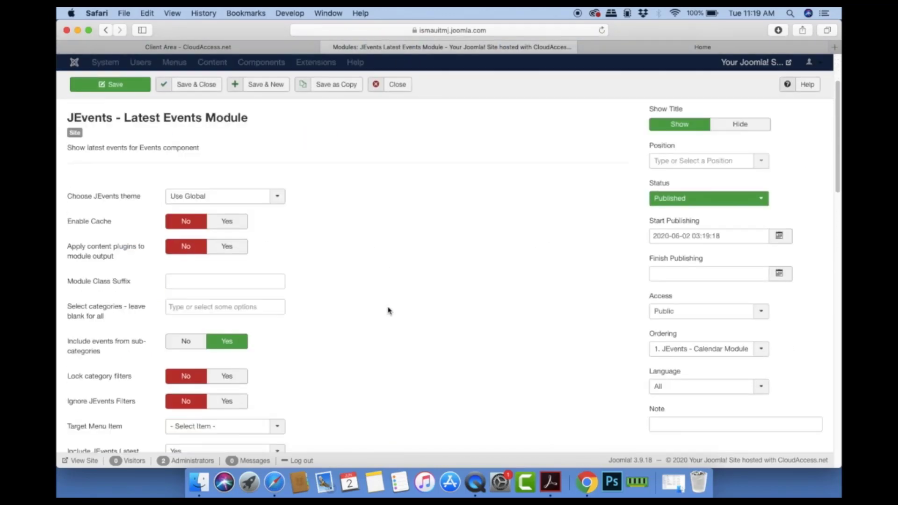
pyautogui.scroll(-2, 387, 311)
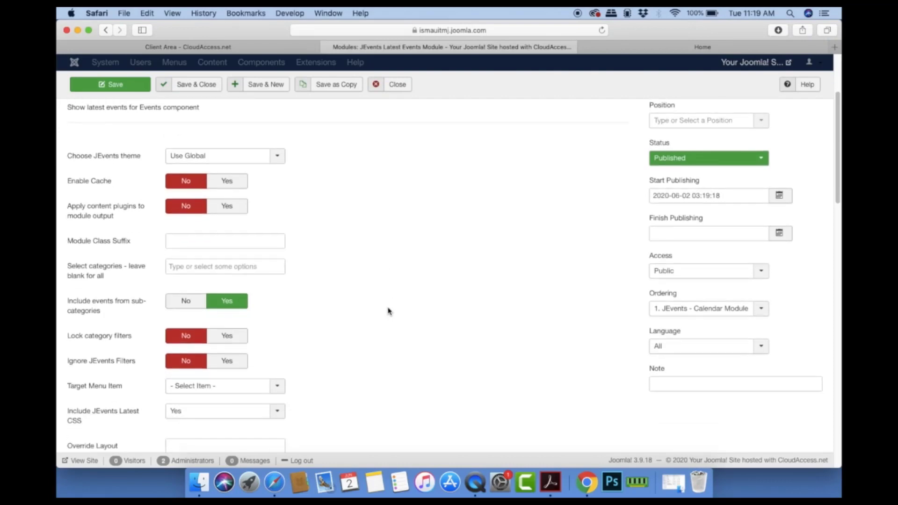
pyautogui.scroll(-3, 388, 311)
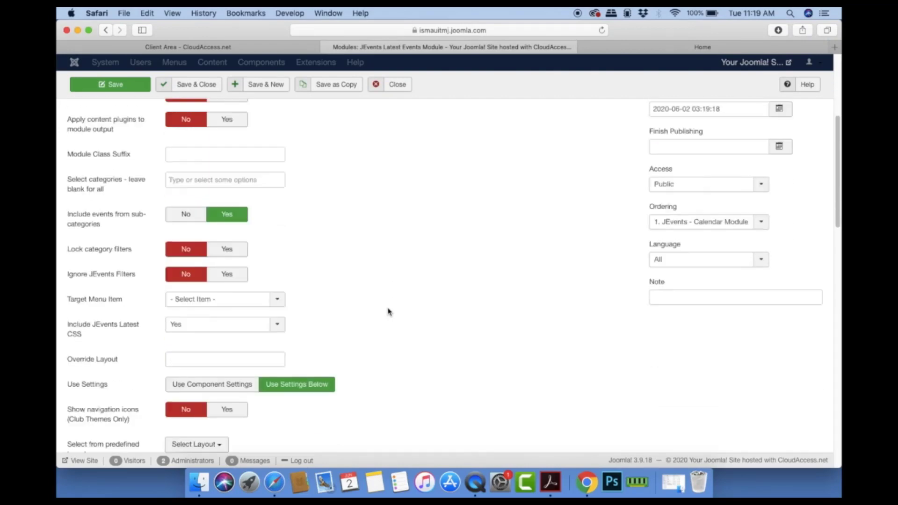
pyautogui.scroll(9, 388, 311)
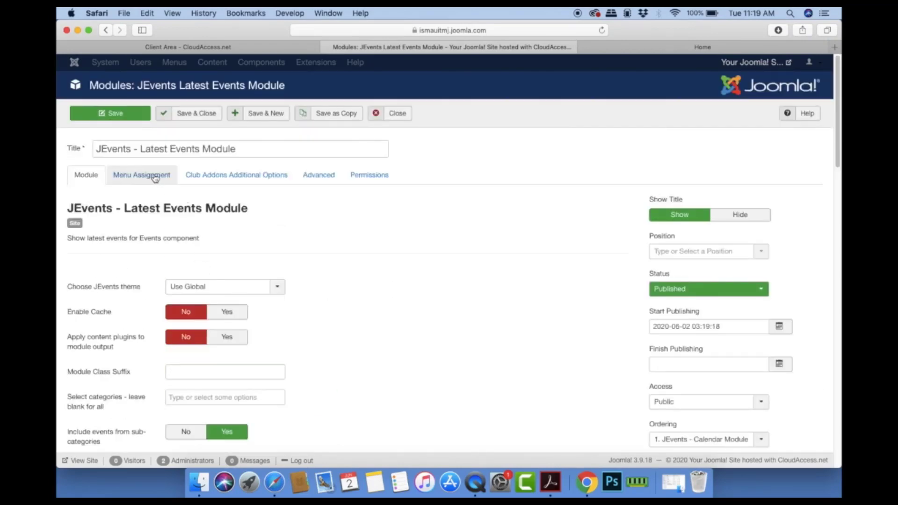
pyautogui.click(761, 253)
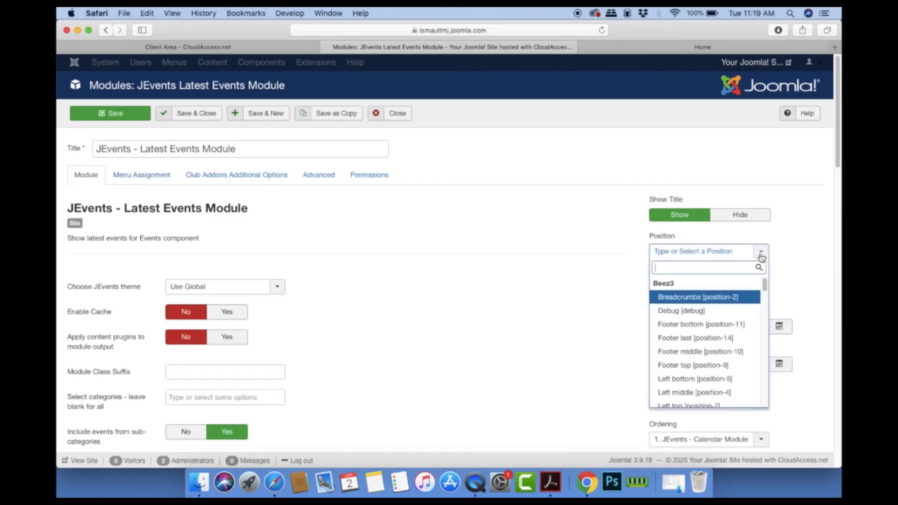
pyautogui.moveTo(764, 284); pyautogui.dragTo(764, 327)
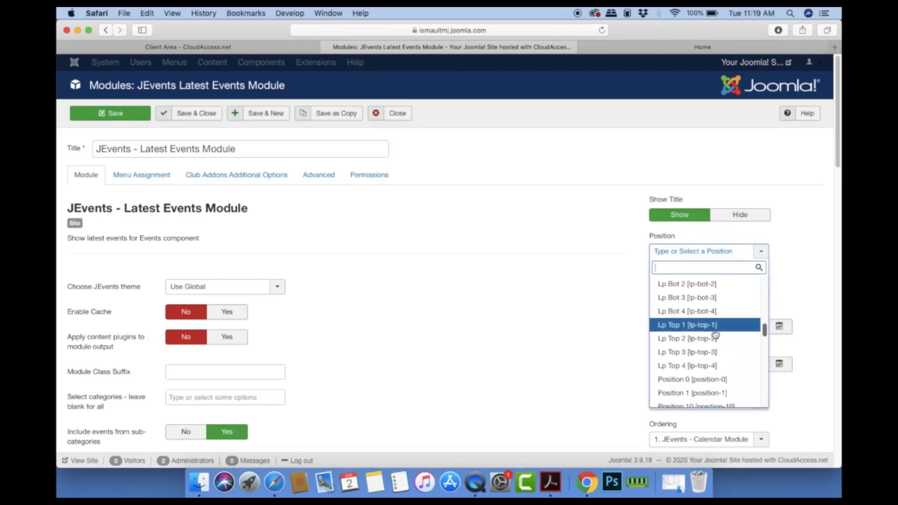
pyautogui.click(679, 325)
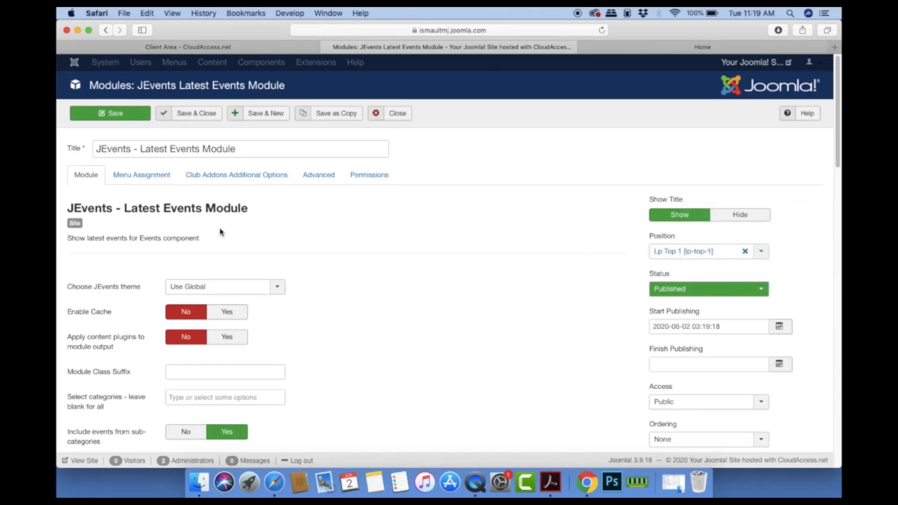
# Step: Rename the module title to 'Company Events', leaving the target menu item unchanged
pyautogui.moveTo(244, 148); pyautogui.dragTo(59, 148)
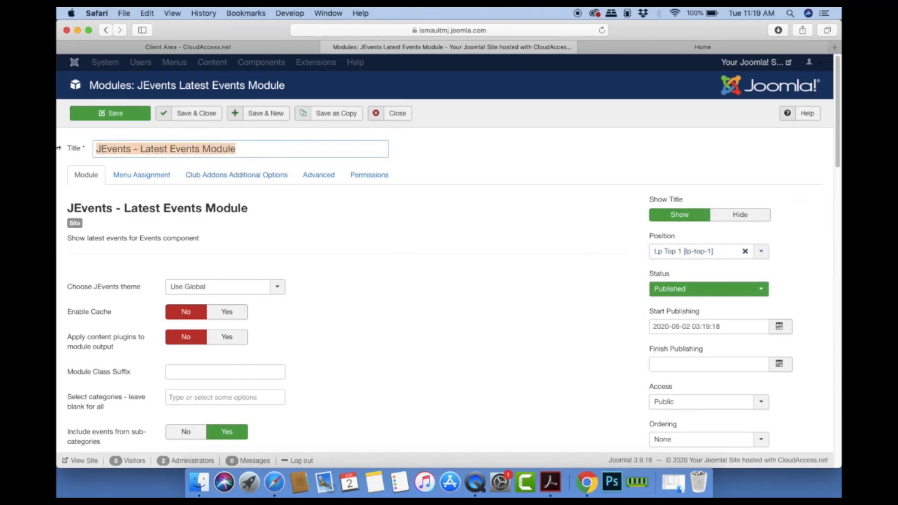
pyautogui.write('Company Events')
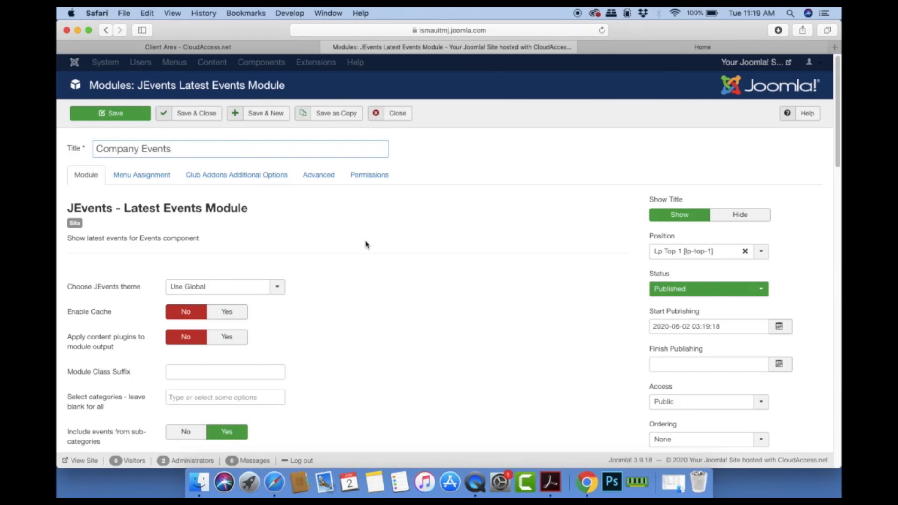
pyautogui.scroll(-10, 367, 244)
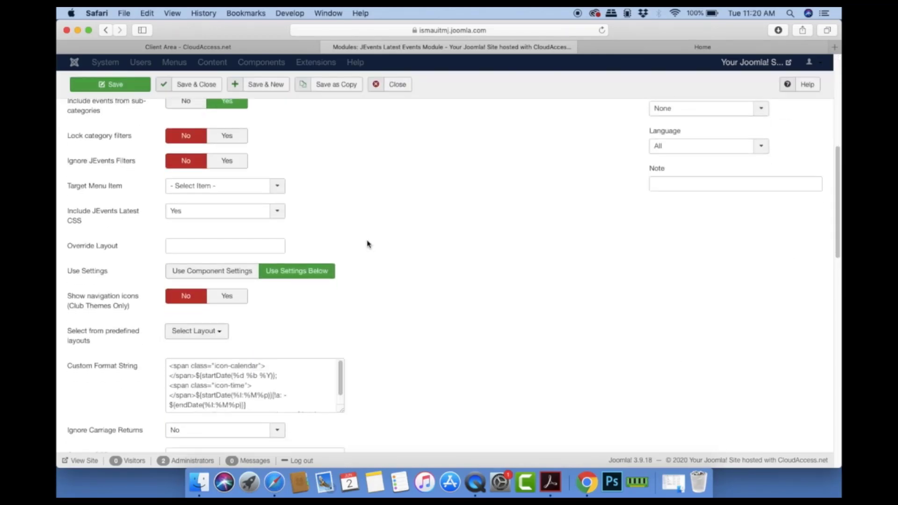
pyautogui.click(262, 192)
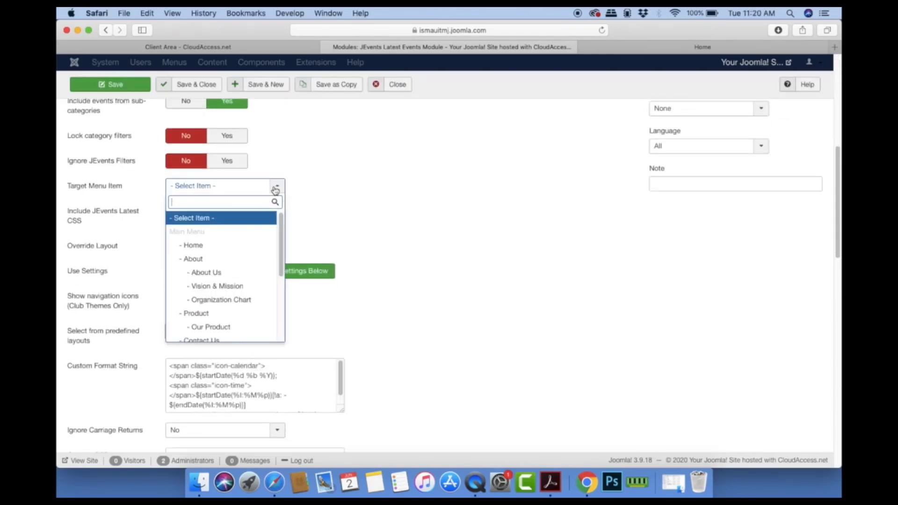
pyautogui.moveTo(280, 238); pyautogui.dragTo(356, 198)
pyautogui.click(367, 209)
pyautogui.scroll(10, 366, 209)
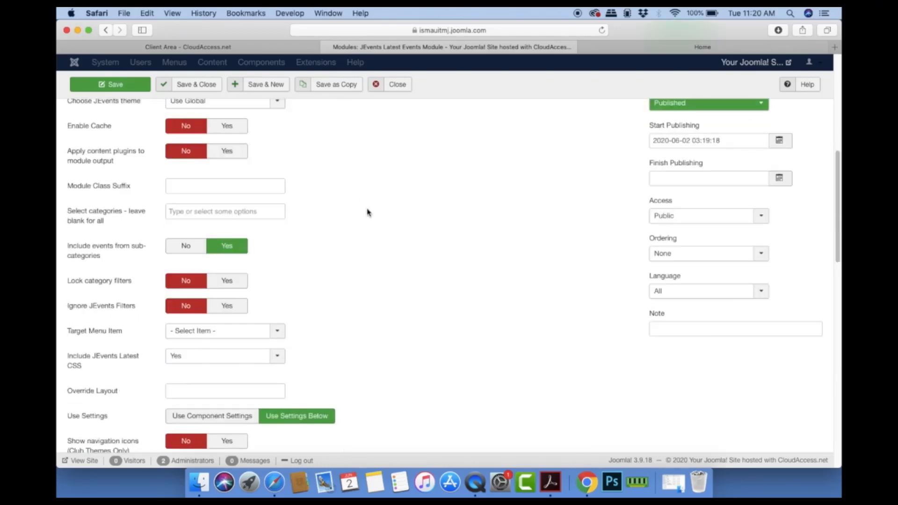
# Step: Limit the module to selected pages only, unchecking every page under About
pyautogui.click(148, 175)
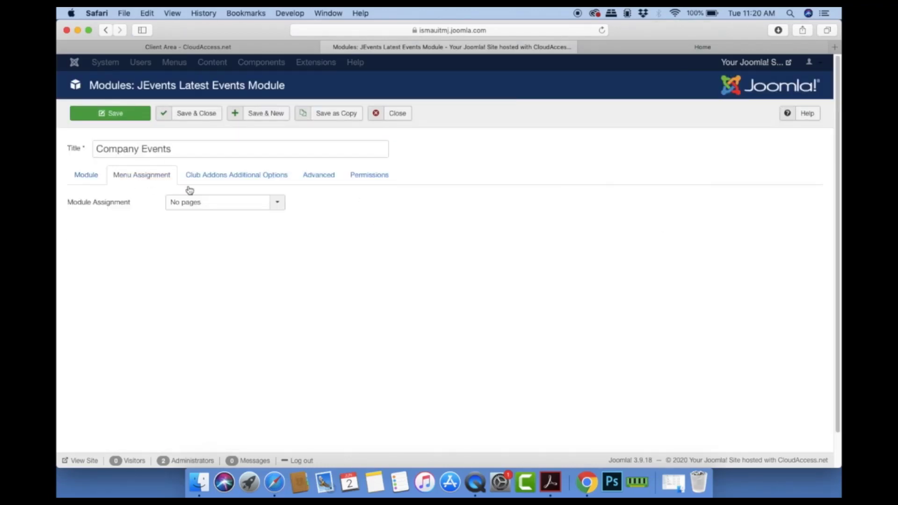
pyautogui.click(279, 206)
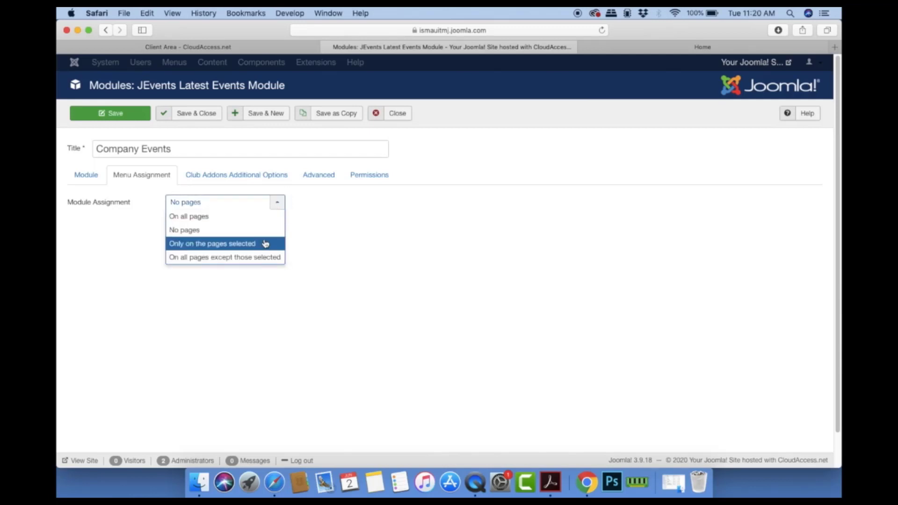
pyautogui.click(262, 243)
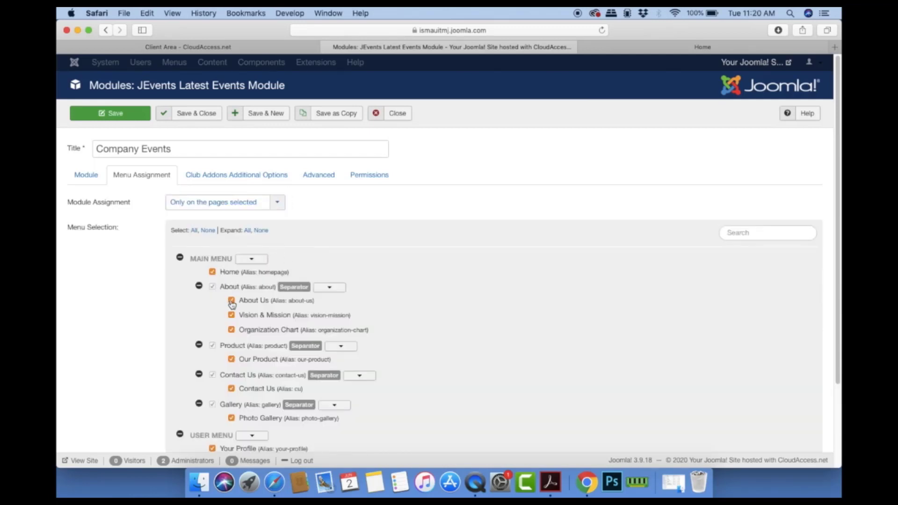
pyautogui.click(323, 291)
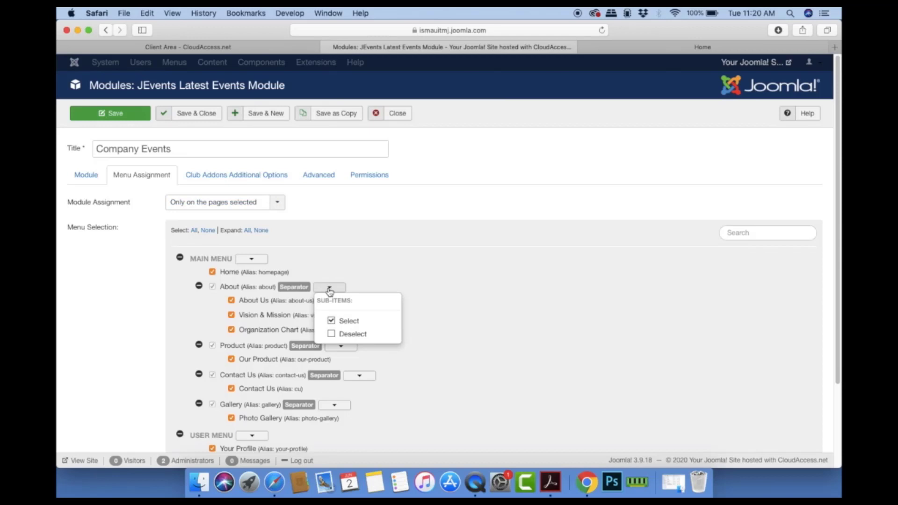
pyautogui.click(333, 333)
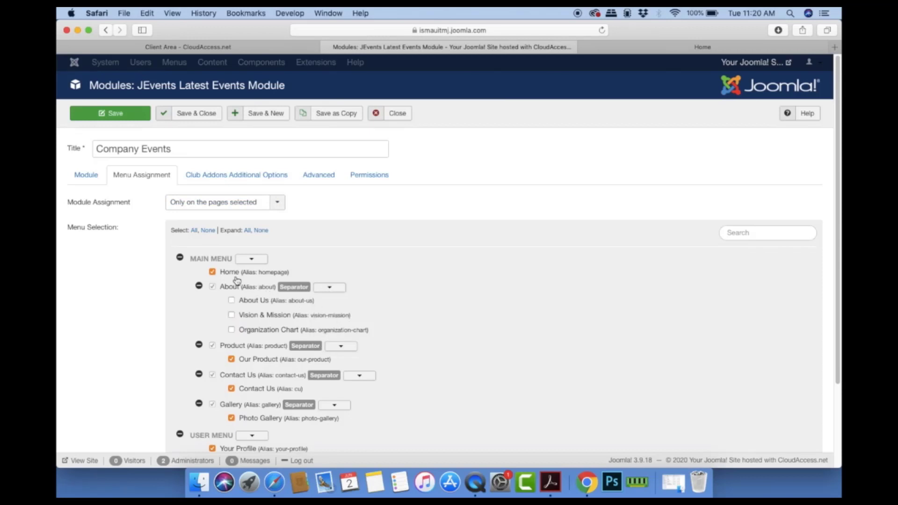
pyautogui.scroll(-1, 420, 317)
pyautogui.click(345, 332)
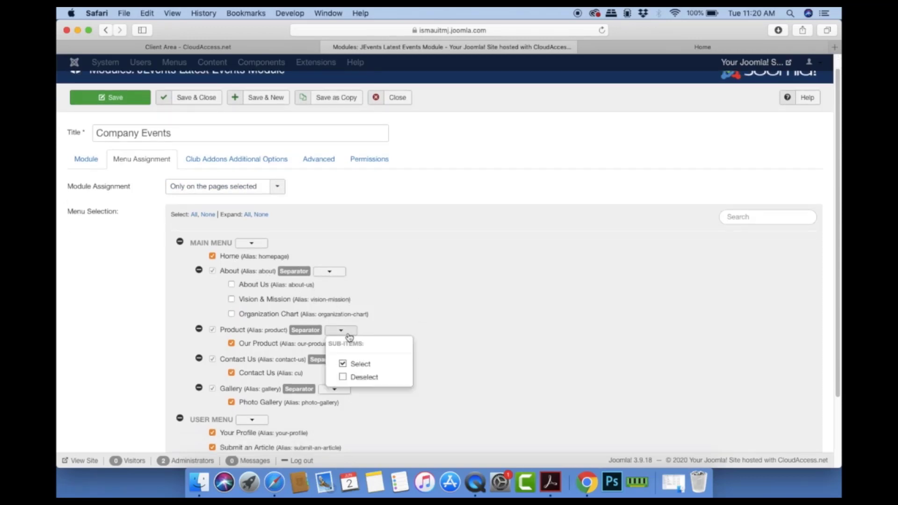
pyautogui.click(344, 369)
# Step: Uncheck Contact Us, Our Product, Photo Gallery, profile, article and settings pages, then save
pyautogui.click(231, 373)
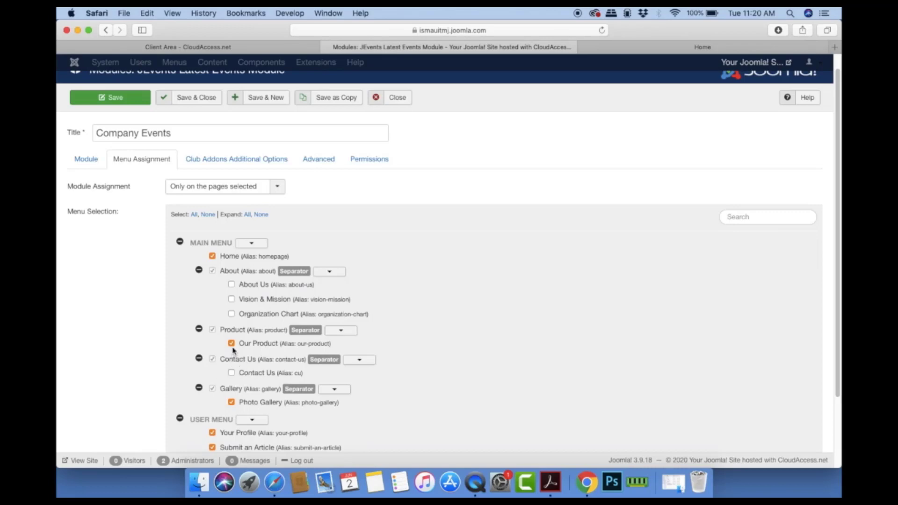
pyautogui.click(232, 344)
pyautogui.click(231, 402)
pyautogui.scroll(-5, 255, 400)
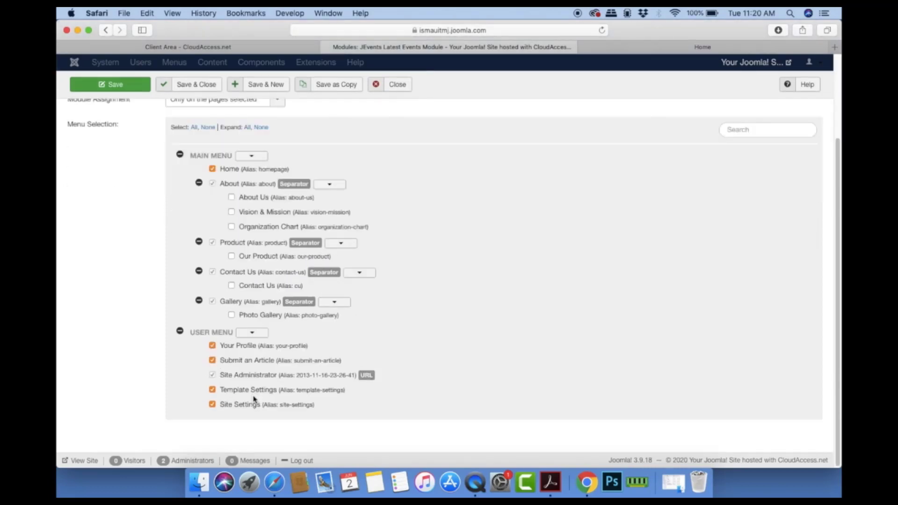
pyautogui.click(212, 346)
pyautogui.click(213, 360)
pyautogui.click(212, 390)
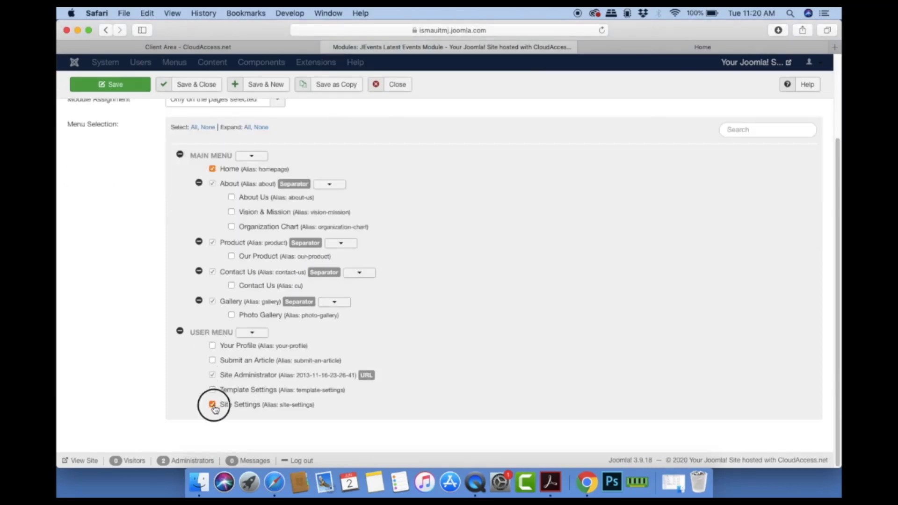
pyautogui.click(213, 404)
pyautogui.scroll(6, 368, 345)
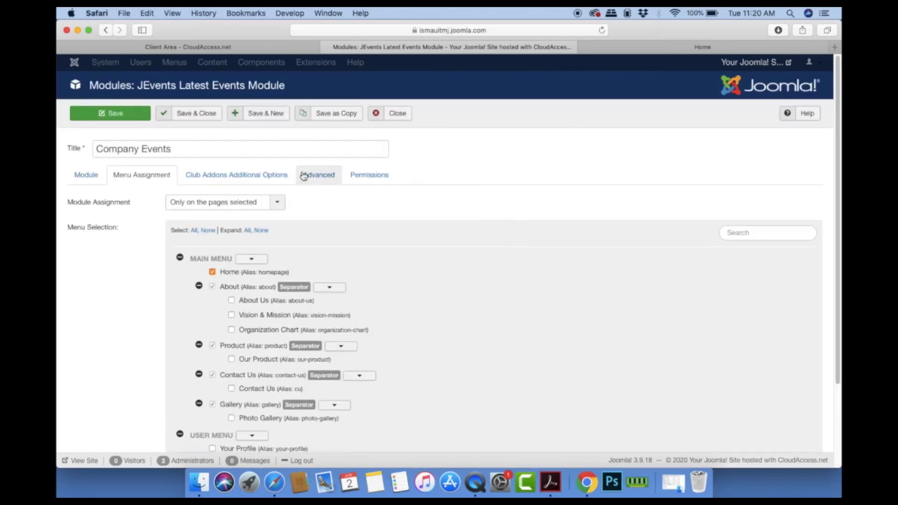
pyautogui.click(189, 119)
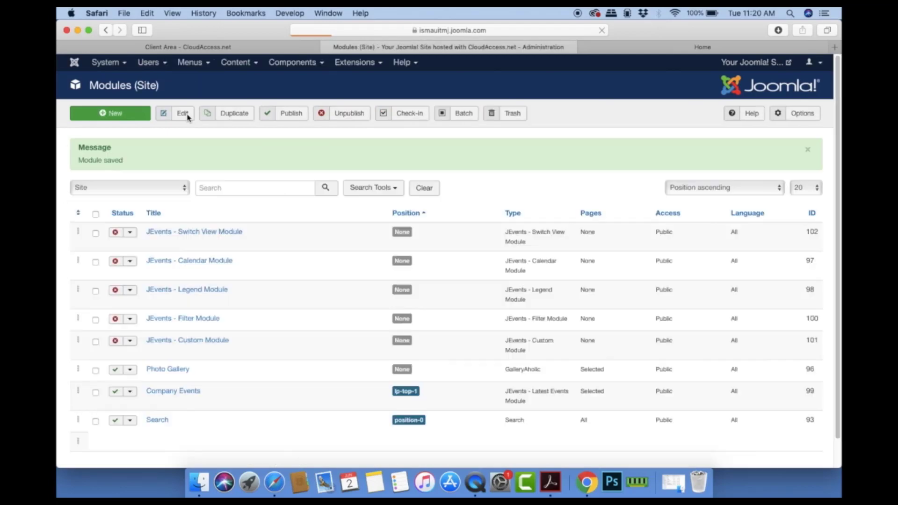
# Step: Open the ja_simpli - Default style from Extensions > Templates > Styles
pyautogui.moveTo(364, 64)
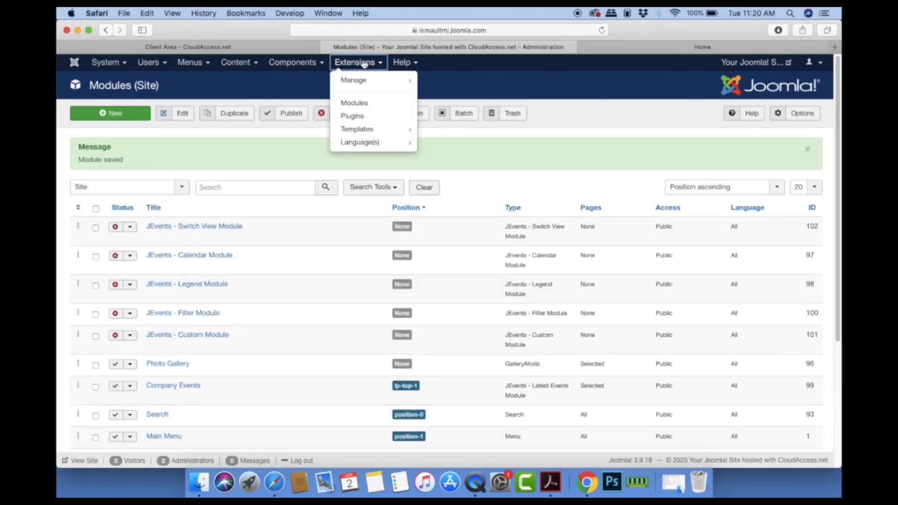
pyautogui.click(361, 131)
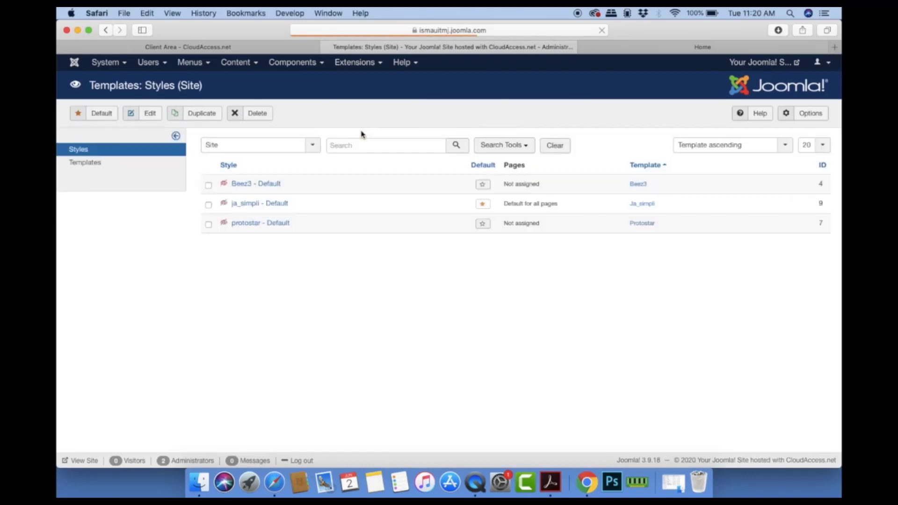
pyautogui.click(263, 206)
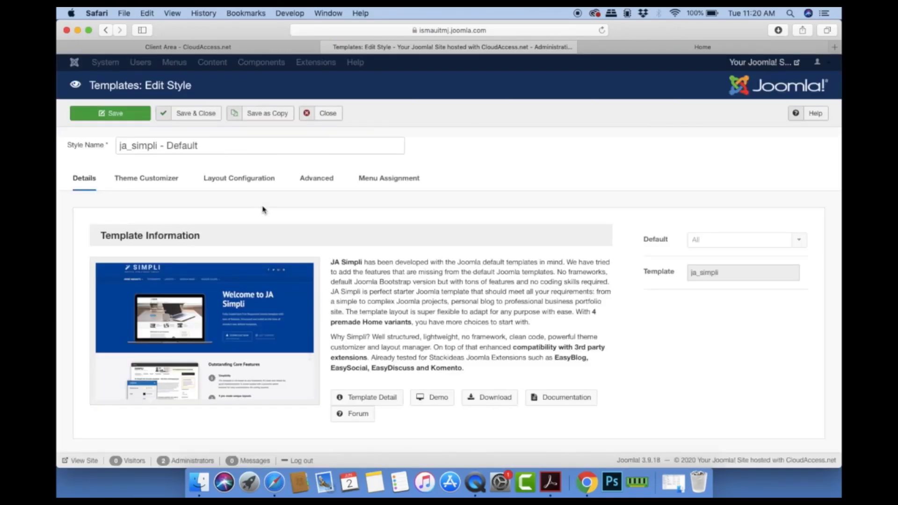
# Step: In the layout's Top positions, switch Top spotlight 4 off and Top spotlight 1 on
pyautogui.click(231, 180)
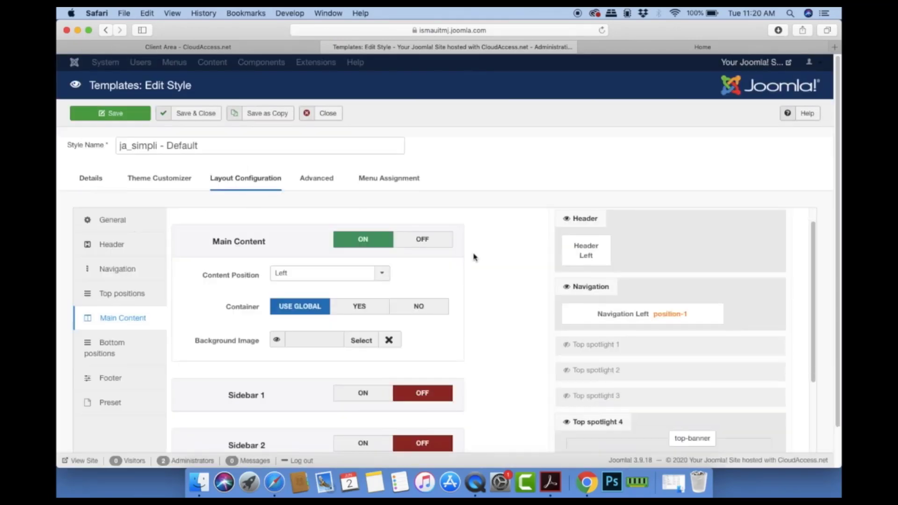
pyautogui.click(124, 295)
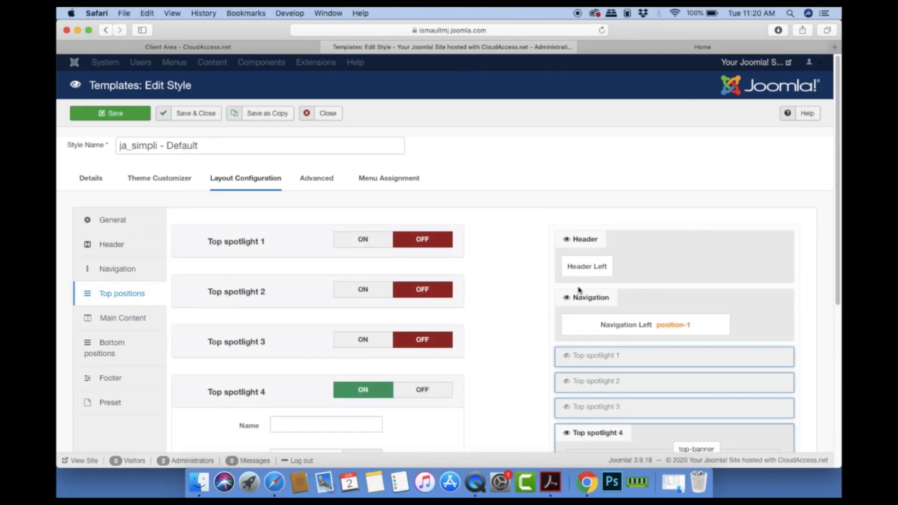
pyautogui.click(403, 392)
pyautogui.click(369, 241)
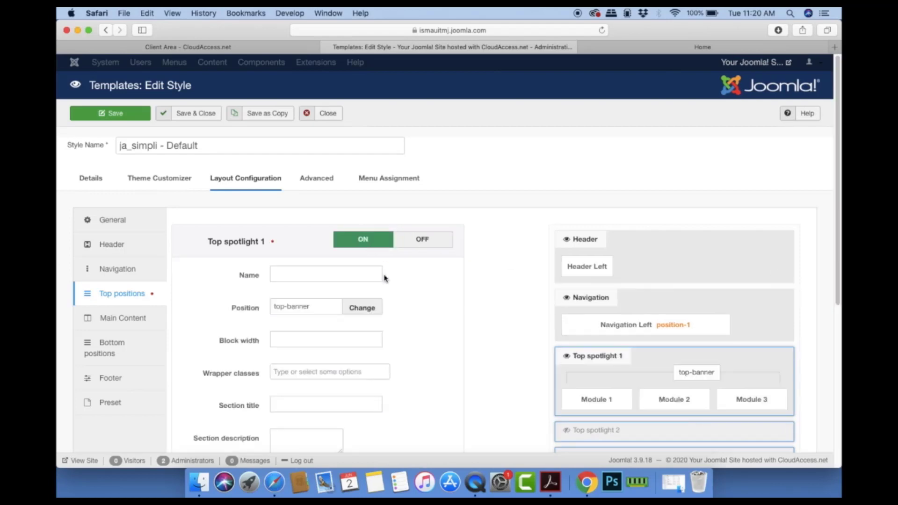
# Step: Switch Top spotlight 2 on, with its default position top-2
pyautogui.scroll(-3, 710, 346)
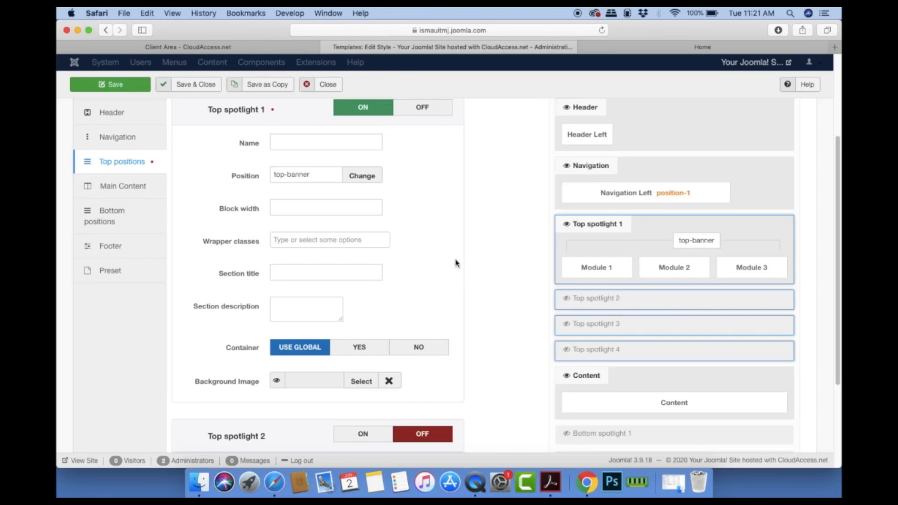
pyautogui.scroll(3, 455, 260)
pyautogui.scroll(-6, 456, 265)
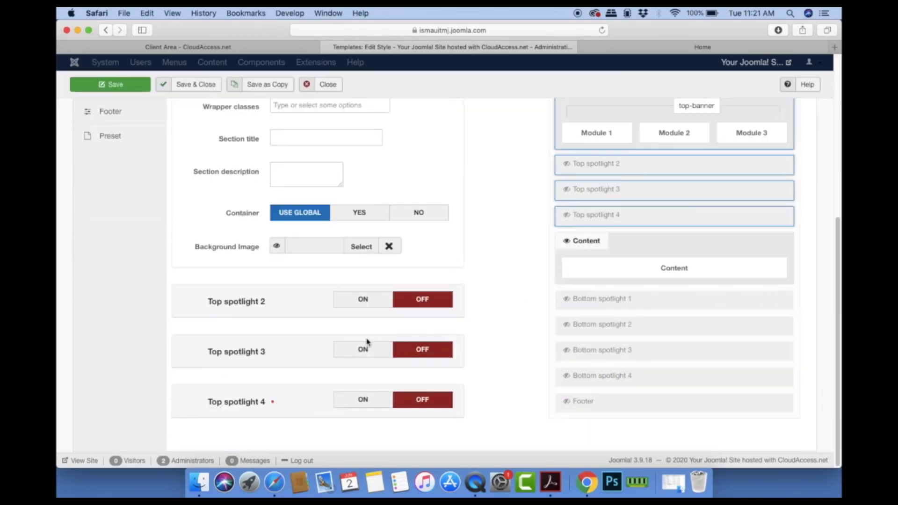
pyautogui.scroll(3, 470, 229)
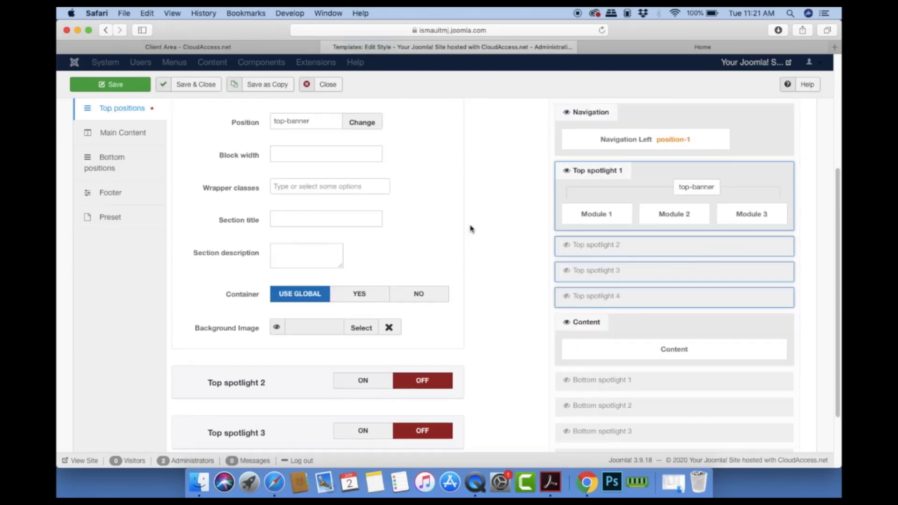
pyautogui.scroll(-3, 471, 229)
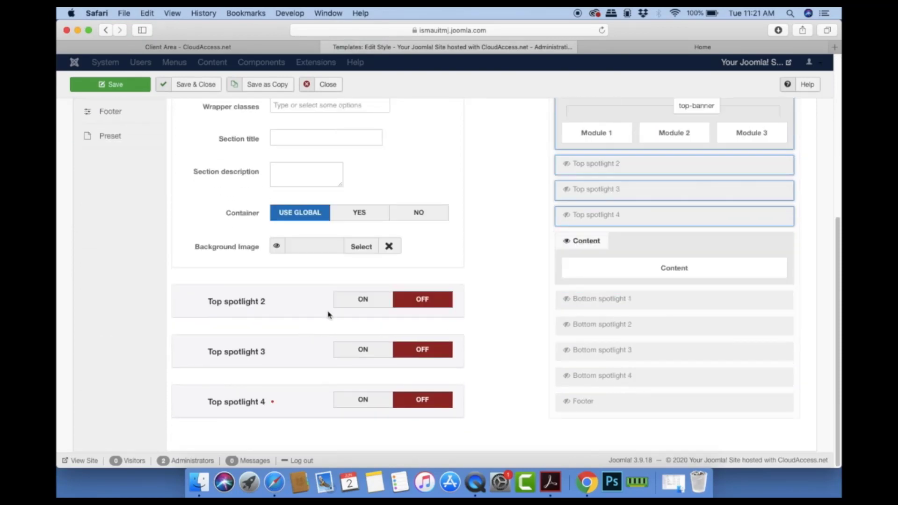
pyautogui.click(352, 301)
pyautogui.scroll(-8, 468, 339)
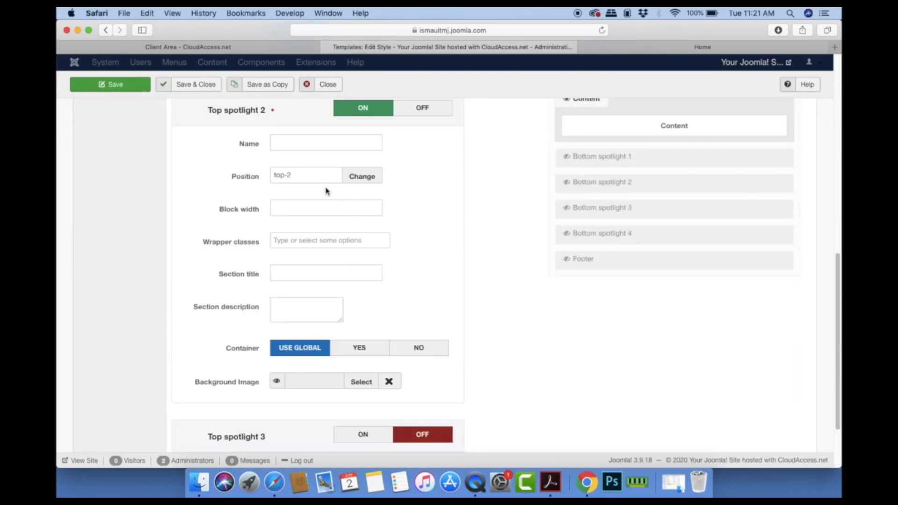
pyautogui.click(366, 176)
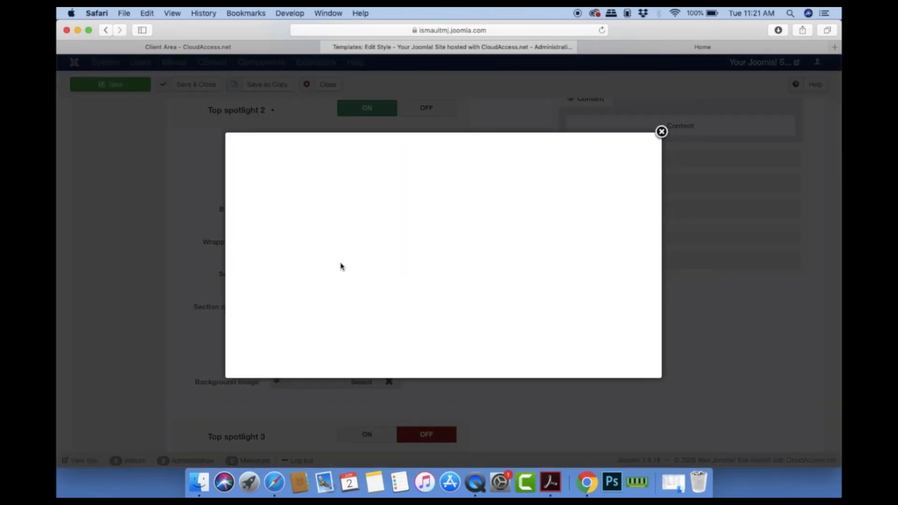
# Step: Change Top spotlight 2's position from top-2 to lp-top-1
pyautogui.scroll(-10, 339, 308)
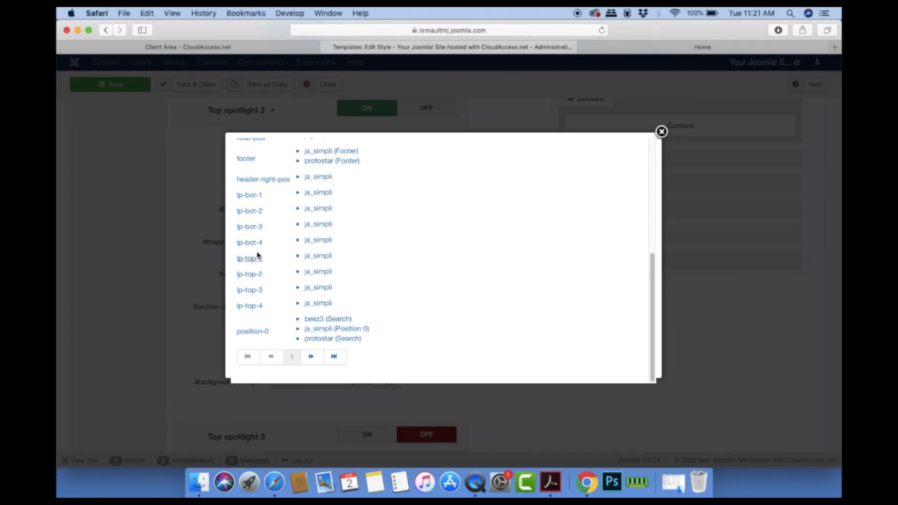
pyautogui.click(255, 260)
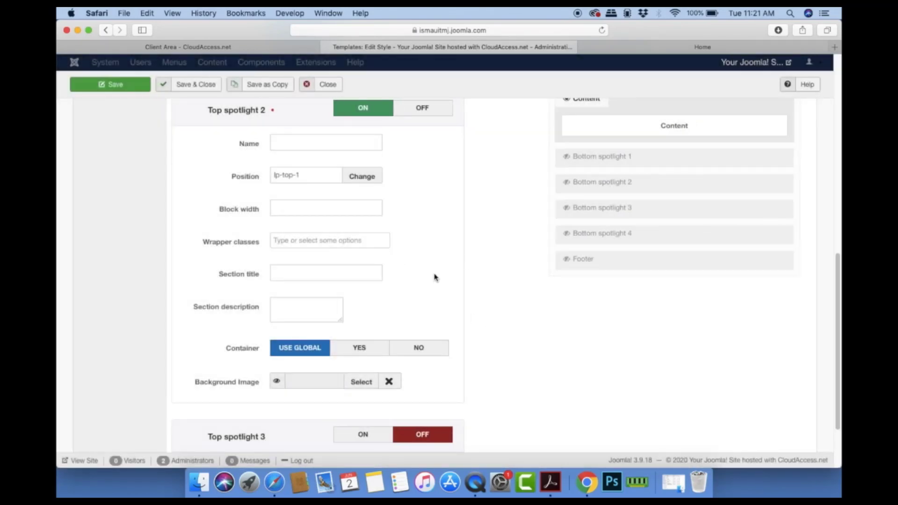
pyautogui.scroll(5, 445, 322)
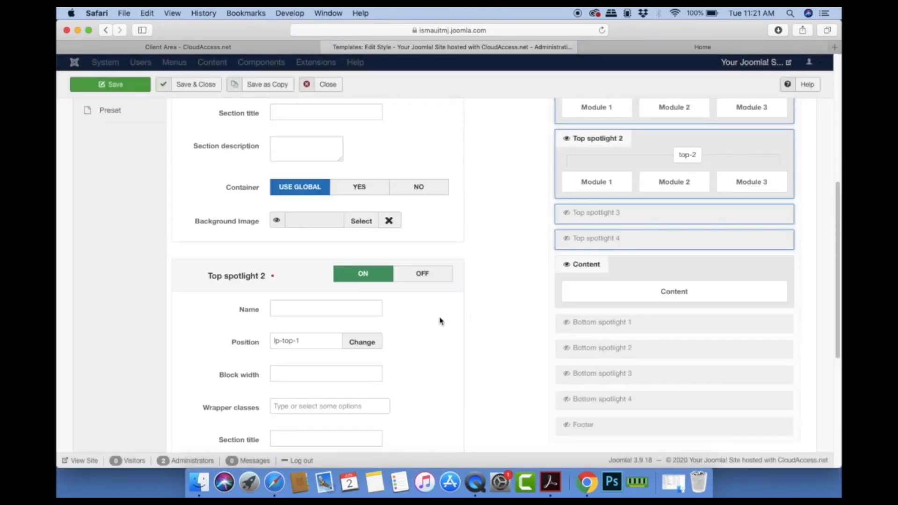
pyautogui.scroll(-3, 440, 321)
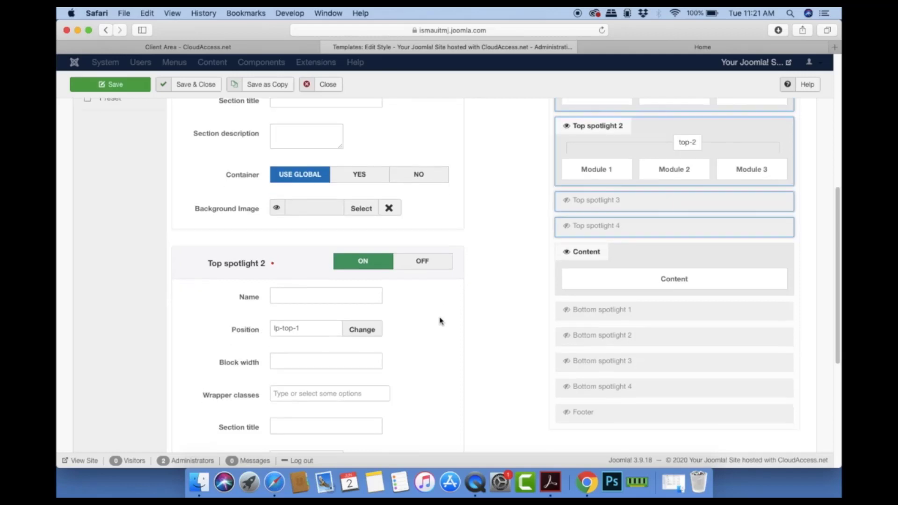
# Step: Set Top spotlight 2's wrapper class to Grey Background
pyautogui.click(303, 296)
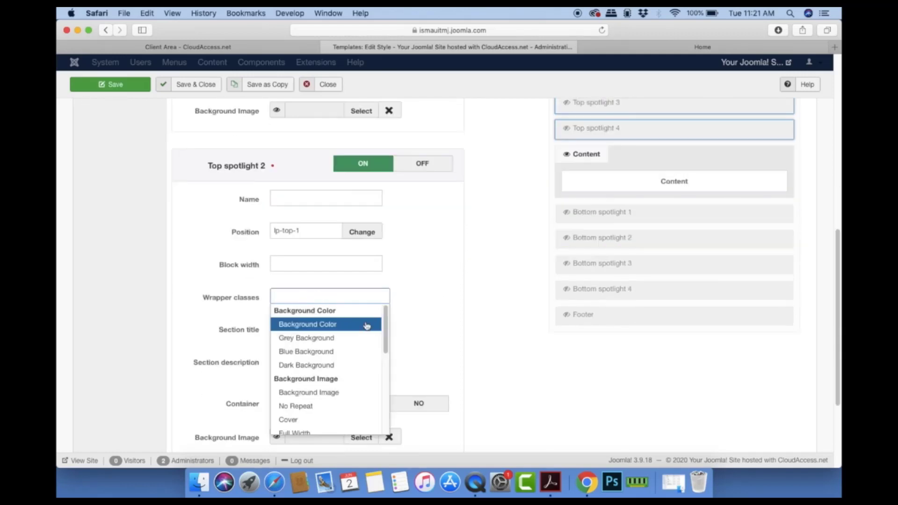
pyautogui.moveTo(388, 329); pyautogui.dragTo(384, 311)
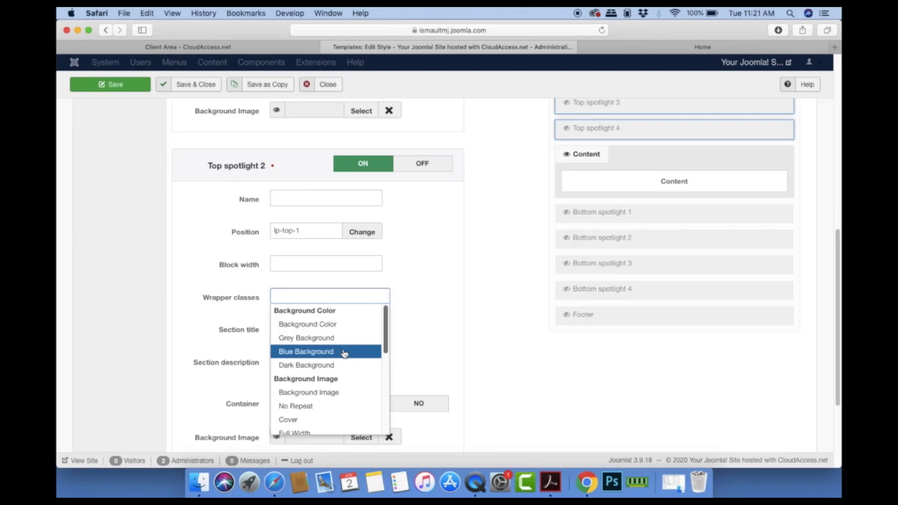
pyautogui.click(345, 339)
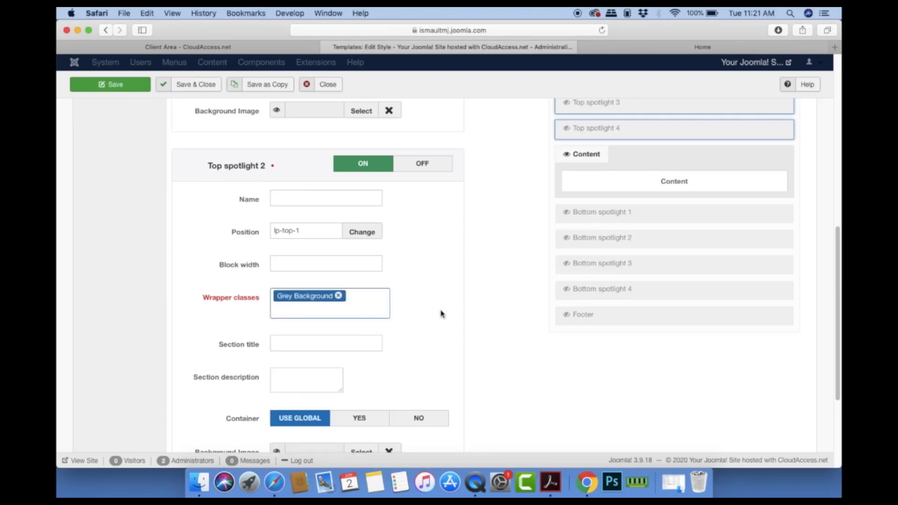
pyautogui.scroll(1, 441, 314)
pyautogui.scroll(-4, 438, 312)
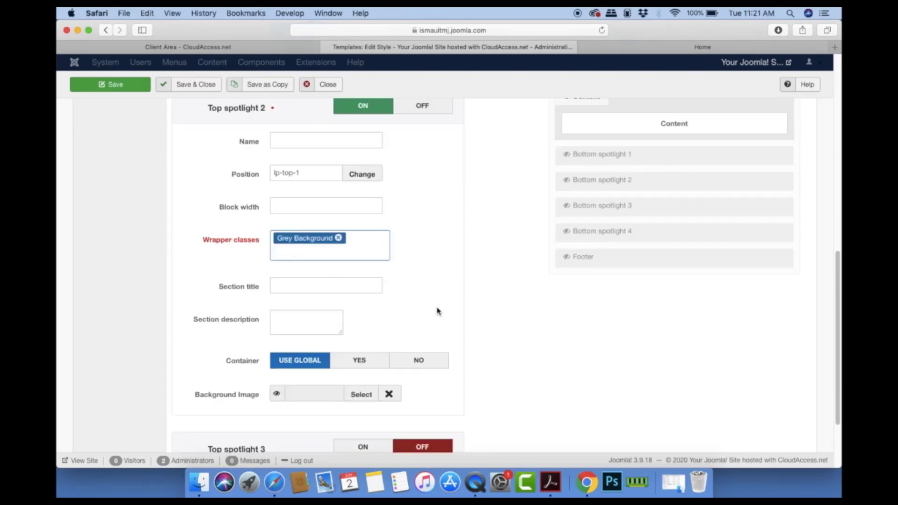
# Step: Enter 'Company Events' as the section title and save the template style
pyautogui.click(315, 284)
pyautogui.write('Company Even')
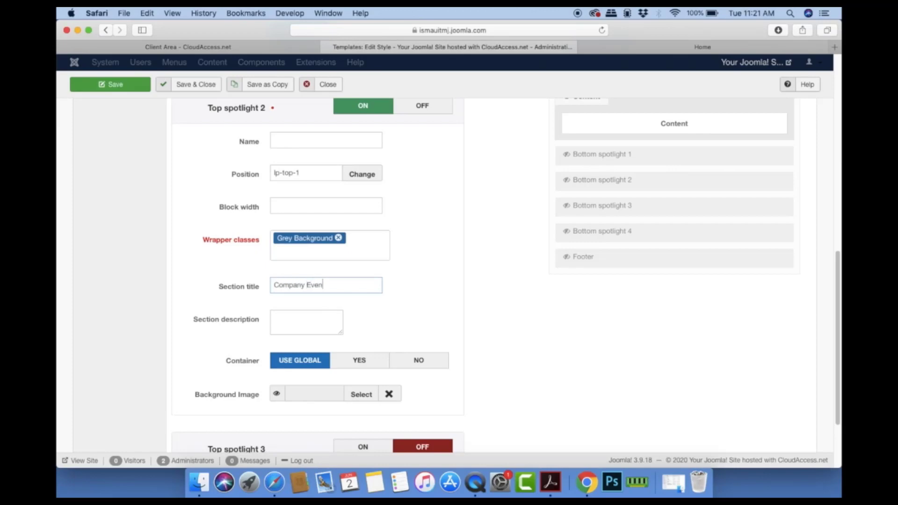
pyautogui.write('ts')
pyautogui.scroll(15, 460, 318)
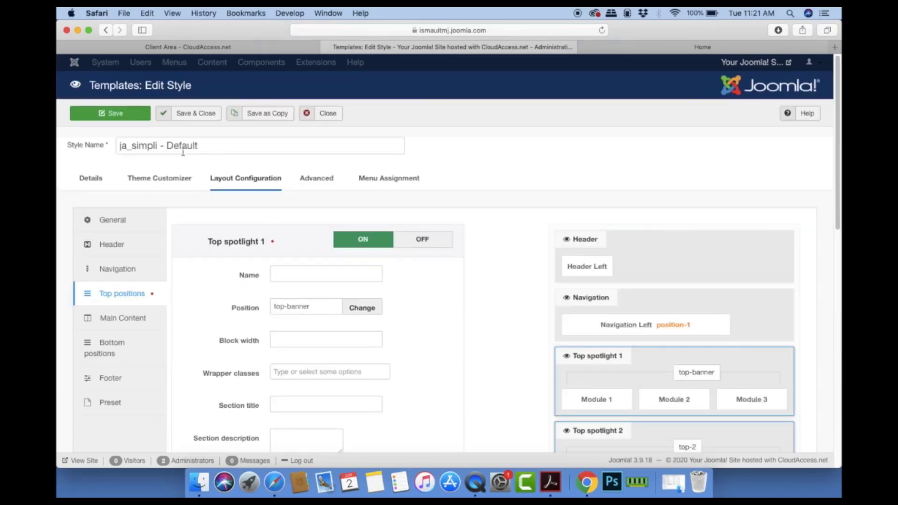
pyautogui.click(188, 115)
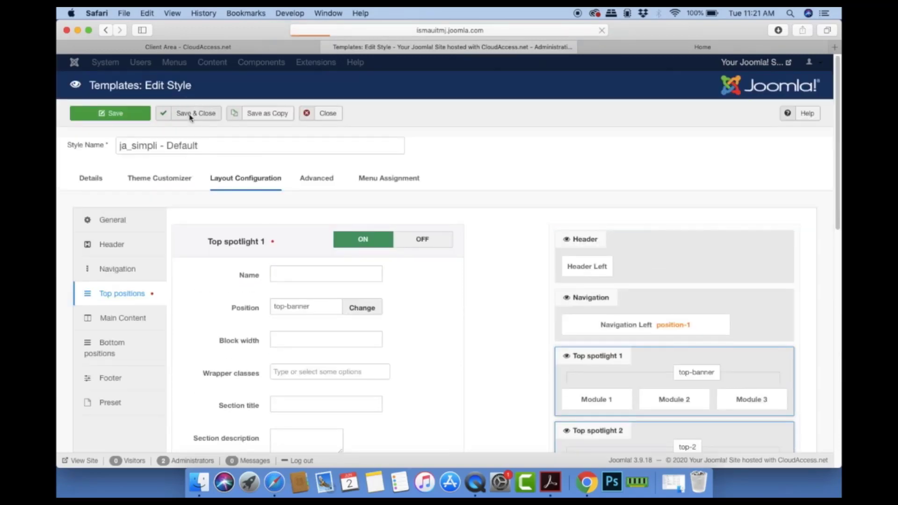
# Step: Reload the site homepage and check the grey Company Events section listing IT Road Show
pyautogui.click(609, 47)
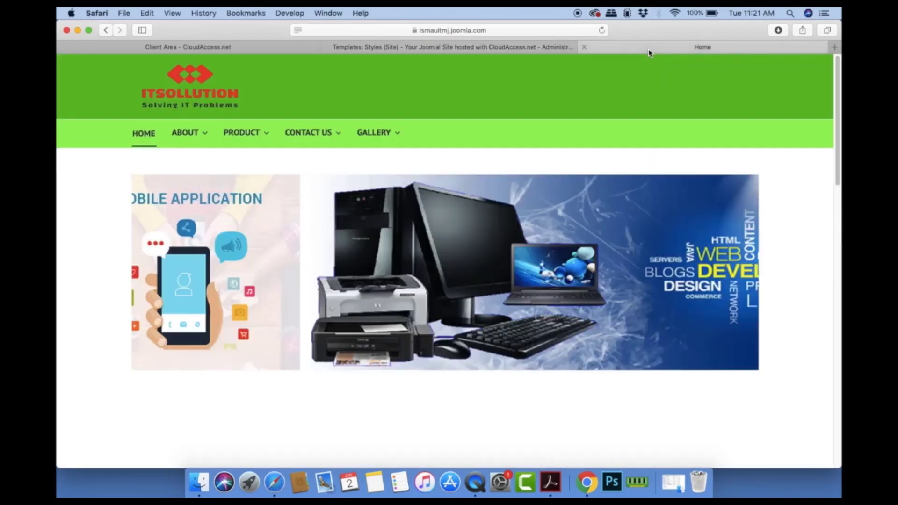
pyautogui.click(603, 30)
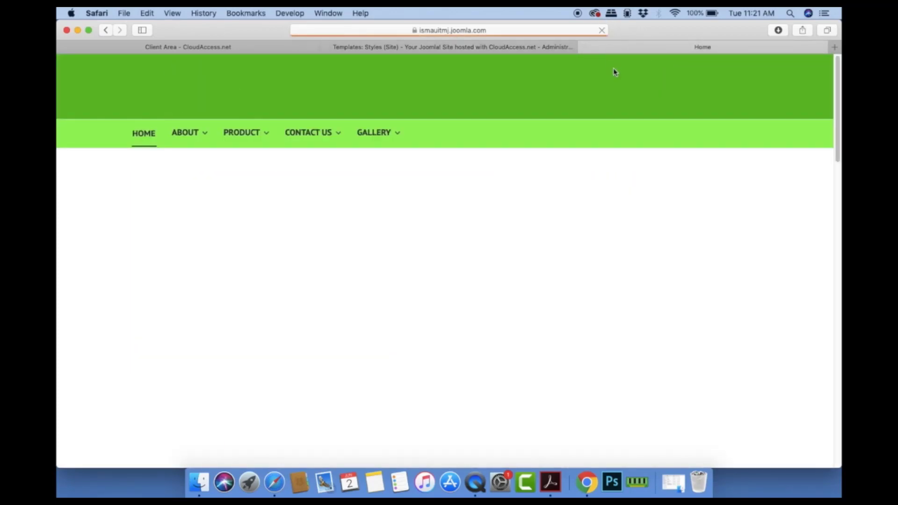
pyautogui.scroll(-6, 563, 221)
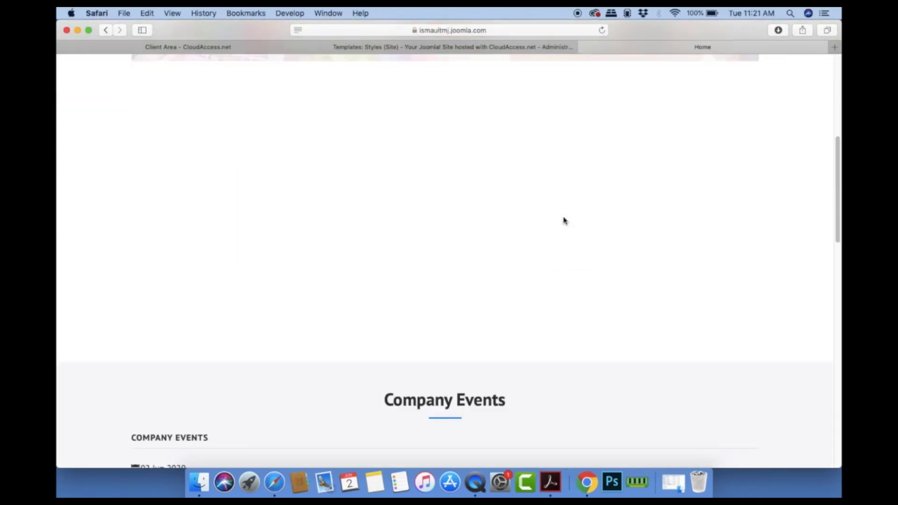
pyautogui.scroll(10, 564, 221)
pyautogui.scroll(-8, 562, 220)
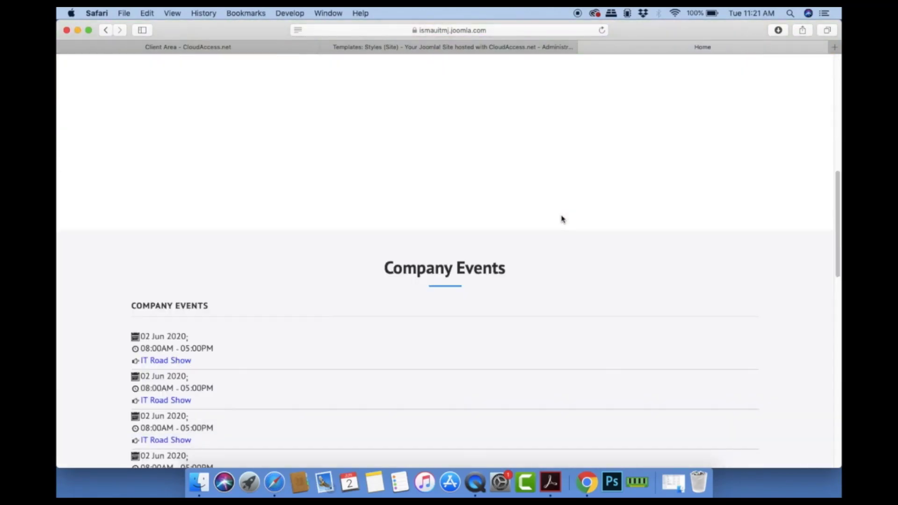
pyautogui.scroll(-4, 563, 220)
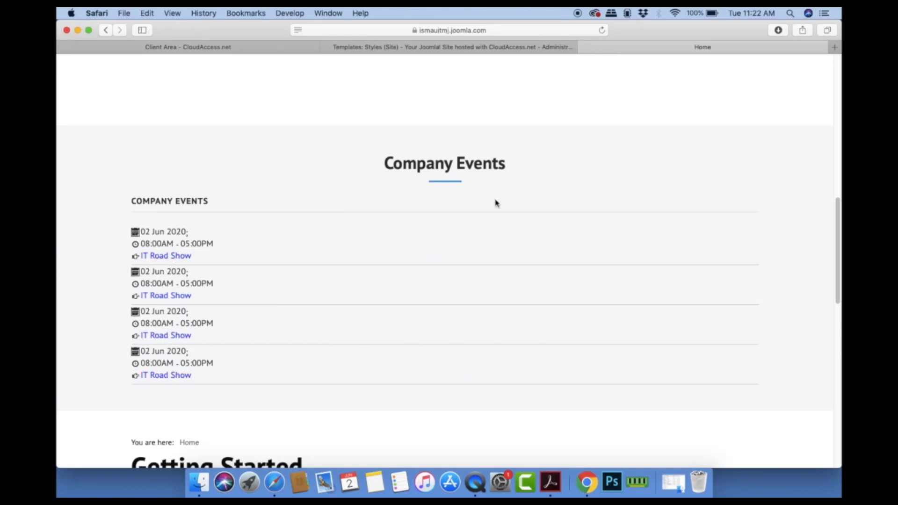
pyautogui.scroll(-1, 498, 204)
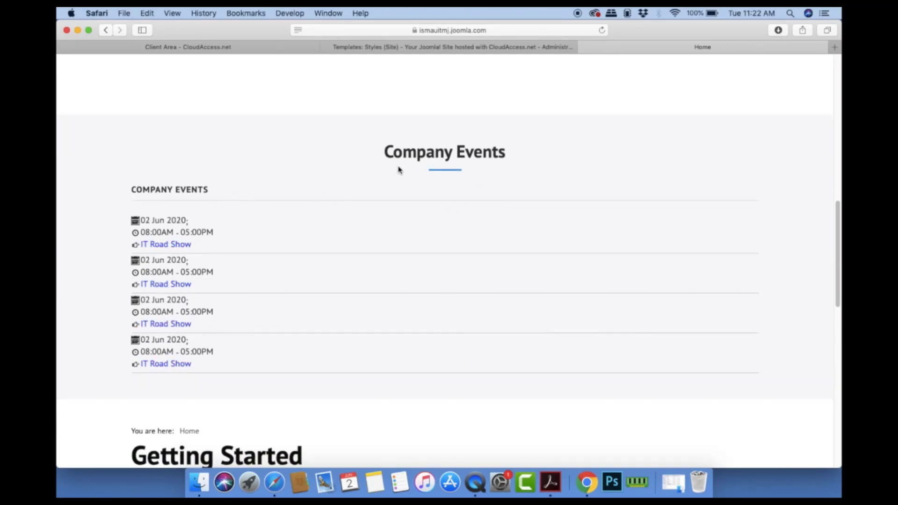
pyautogui.scroll(-1, 387, 258)
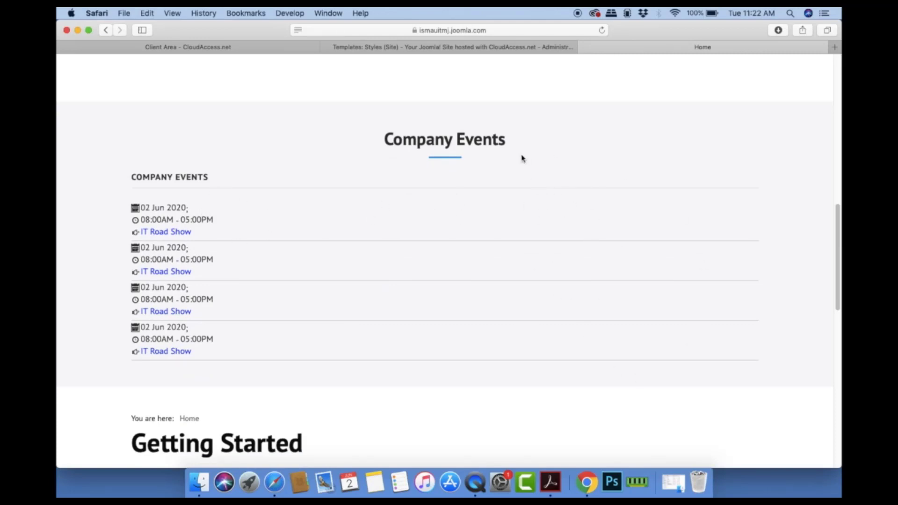
pyautogui.scroll(-15, 534, 178)
pyautogui.scroll(15, 549, 210)
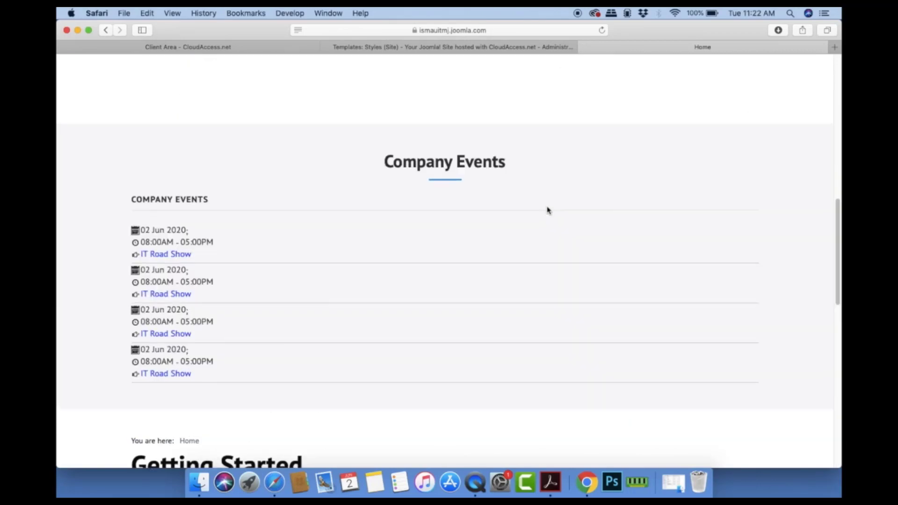
pyautogui.scroll(10, 549, 210)
pyautogui.scroll(-10, 546, 206)
pyautogui.scroll(1, 546, 207)
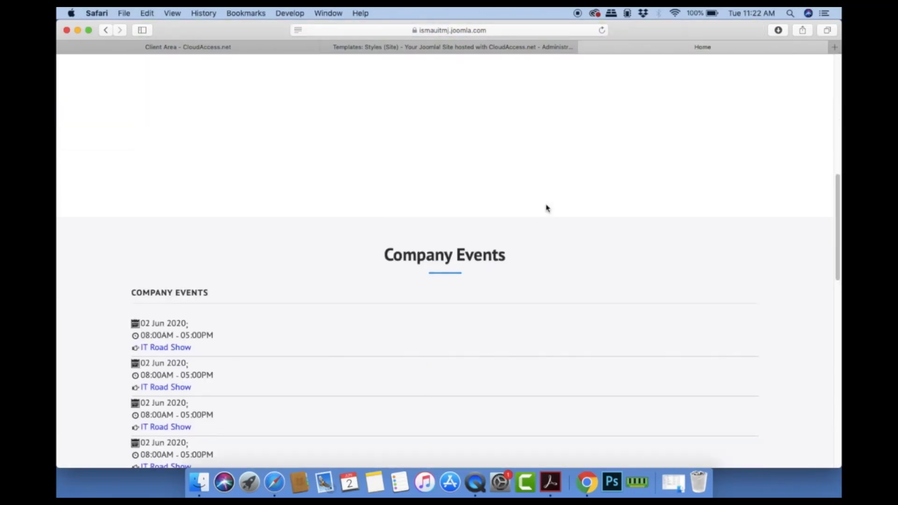
pyautogui.scroll(10, 546, 208)
pyautogui.click(487, 47)
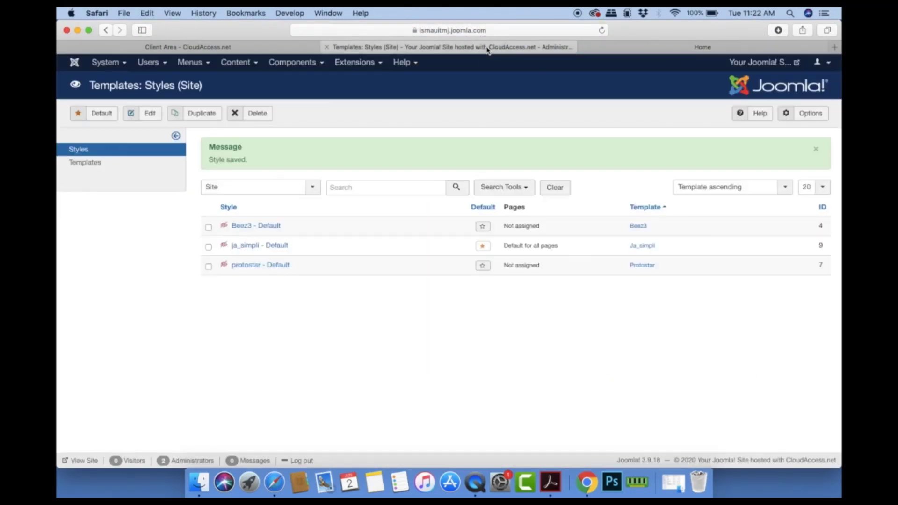
# Step: Publish the JEvents - Calendar Module in the site modules list and open it for editing
pyautogui.click(369, 66)
pyautogui.click(367, 104)
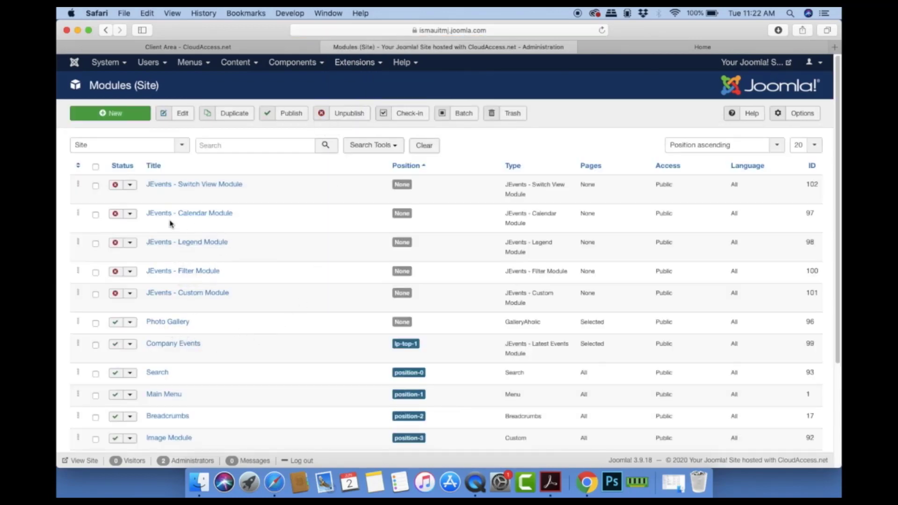
pyautogui.click(115, 214)
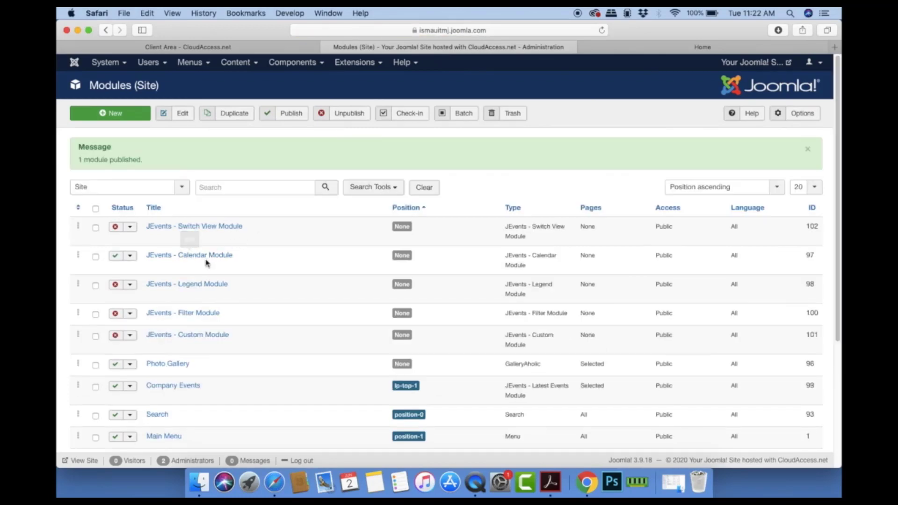
pyautogui.click(208, 257)
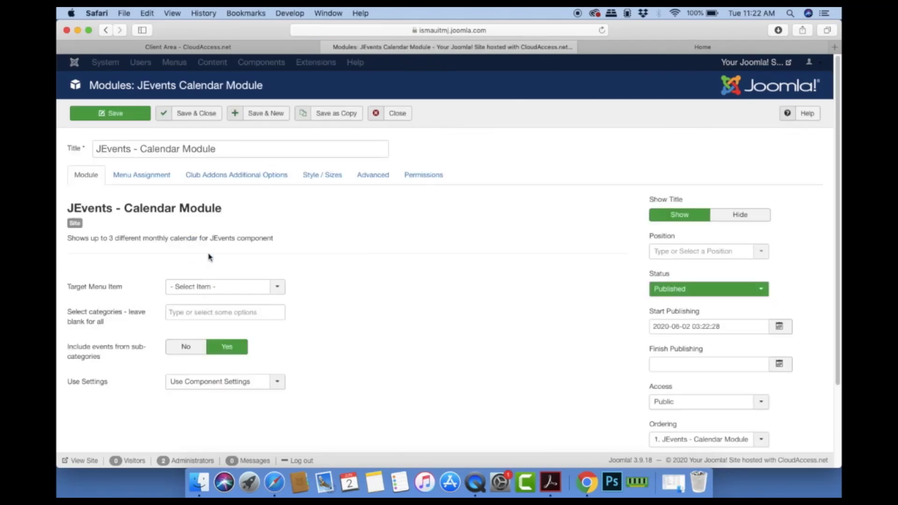
# Step: Place the module at position lp-top-1 and trim its title down to 'Calendar'
pyautogui.click(756, 252)
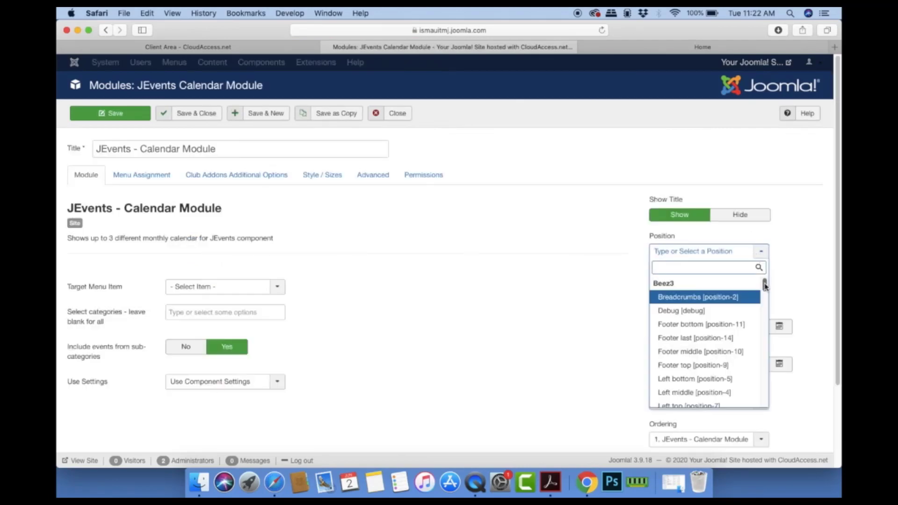
pyautogui.moveTo(764, 285); pyautogui.dragTo(770, 338)
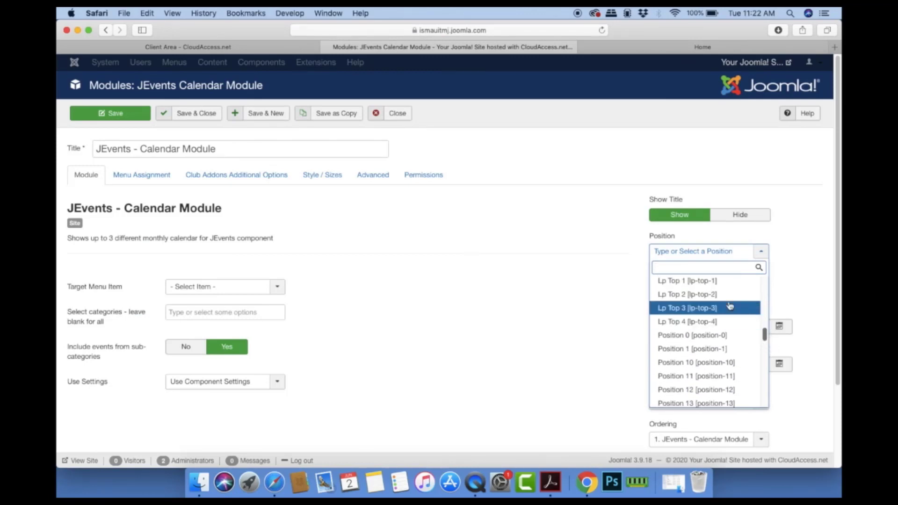
pyautogui.click(687, 281)
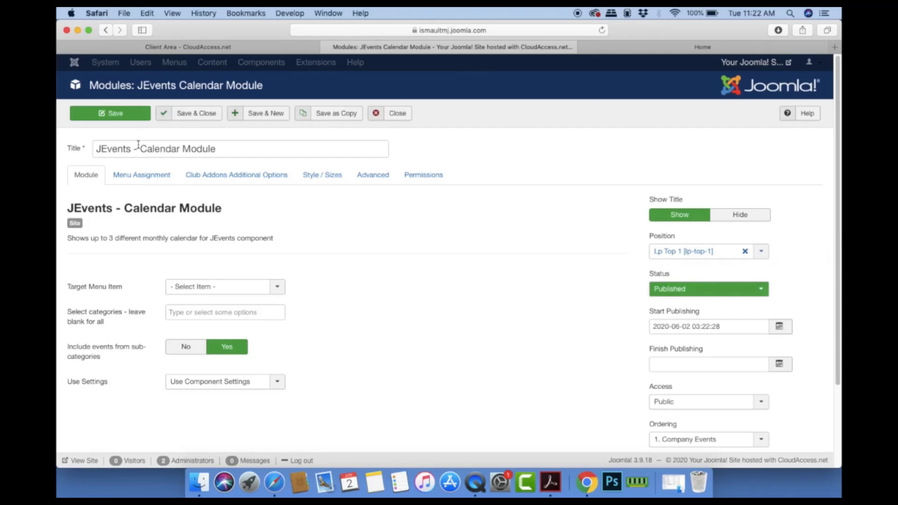
pyautogui.moveTo(143, 150); pyautogui.dragTo(78, 149)
pyautogui.press('BackSpace')
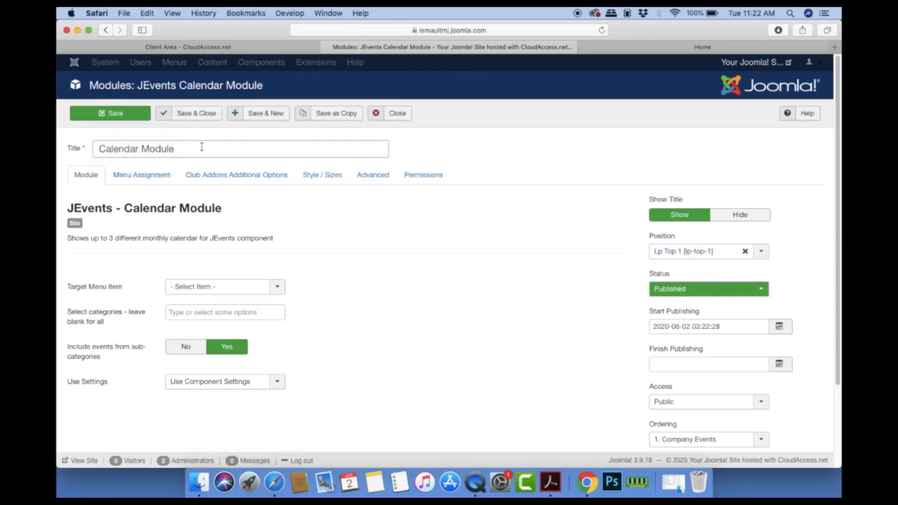
pyautogui.press('BackSpace')
pyautogui.press('BackSpace')
pyautogui.press('BackSpace')
# Step: Save the Calendar module and reload the live site's home page
pyautogui.click(167, 115)
pyautogui.click(655, 47)
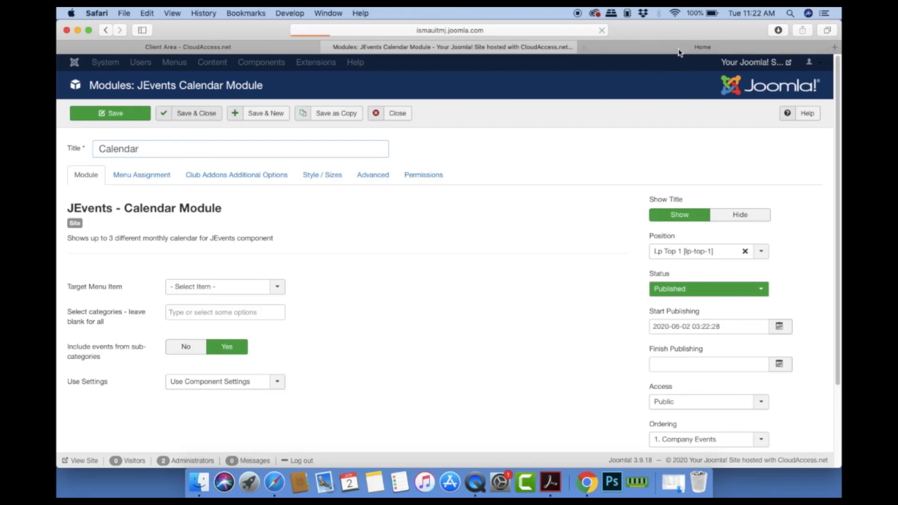
pyautogui.click(602, 30)
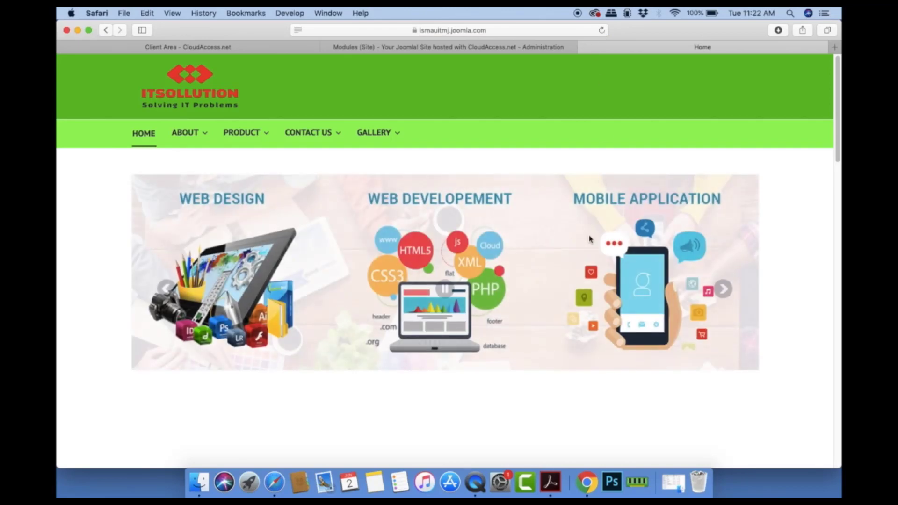
# Step: Check the IT Road Show entries under Company Events, then return to the Modules (Site) list
pyautogui.scroll(-10, 587, 238)
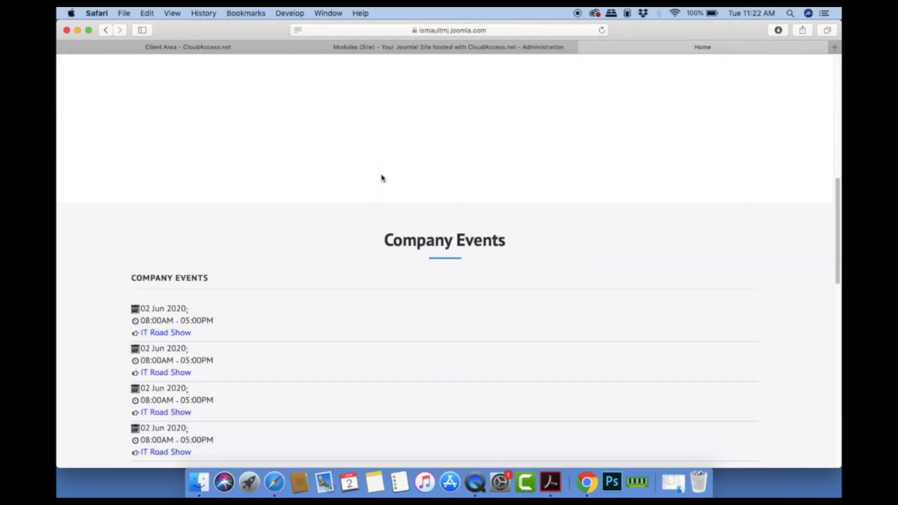
pyautogui.scroll(10, 552, 124)
pyautogui.scroll(-10, 561, 164)
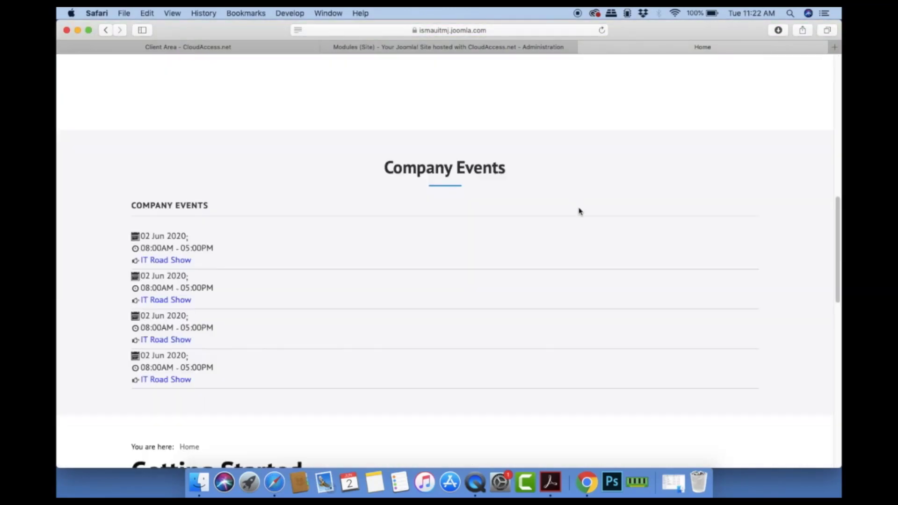
pyautogui.scroll(-15, 586, 276)
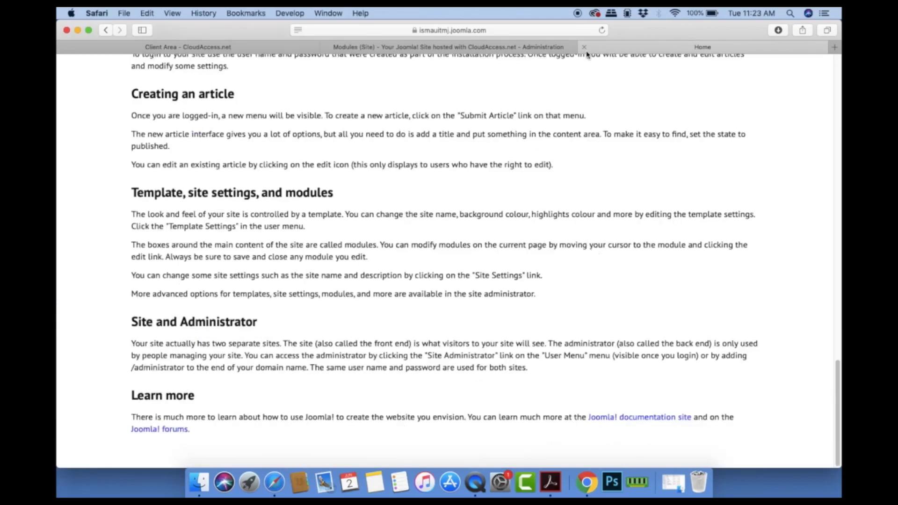
pyautogui.click(524, 47)
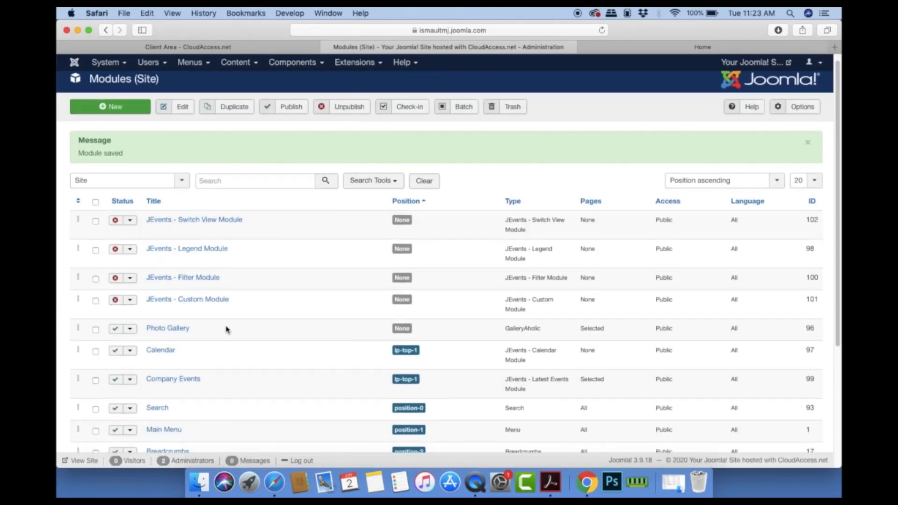
# Step: Set the Calendar module's Menu Assignment to 'Only on the pages selected'
pyautogui.scroll(-5, 226, 330)
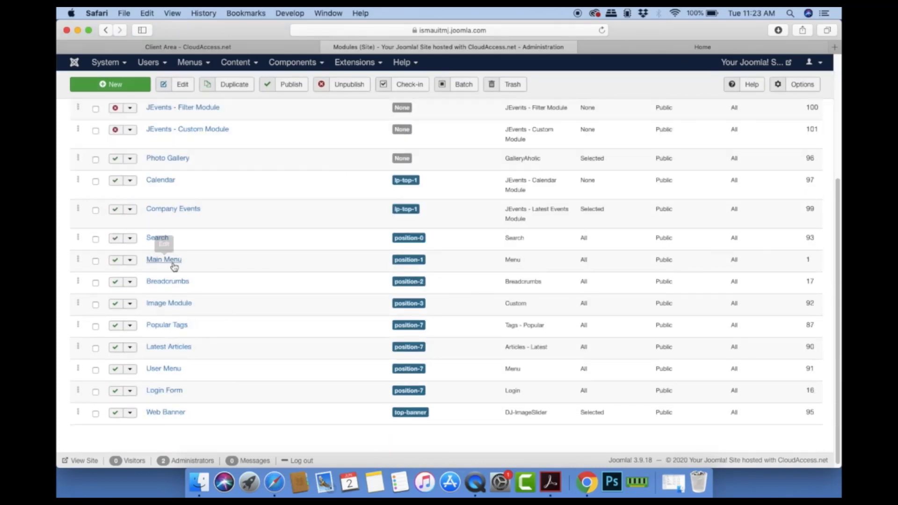
pyautogui.click(161, 180)
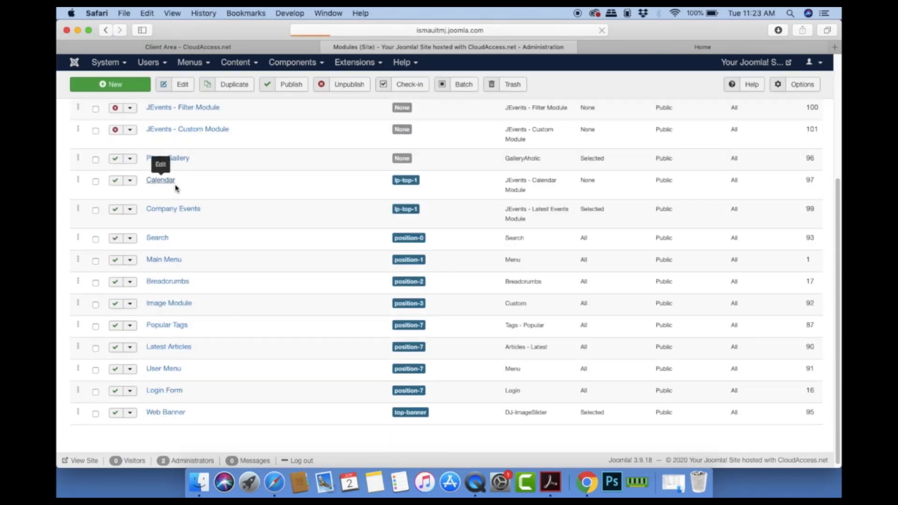
pyautogui.click(140, 176)
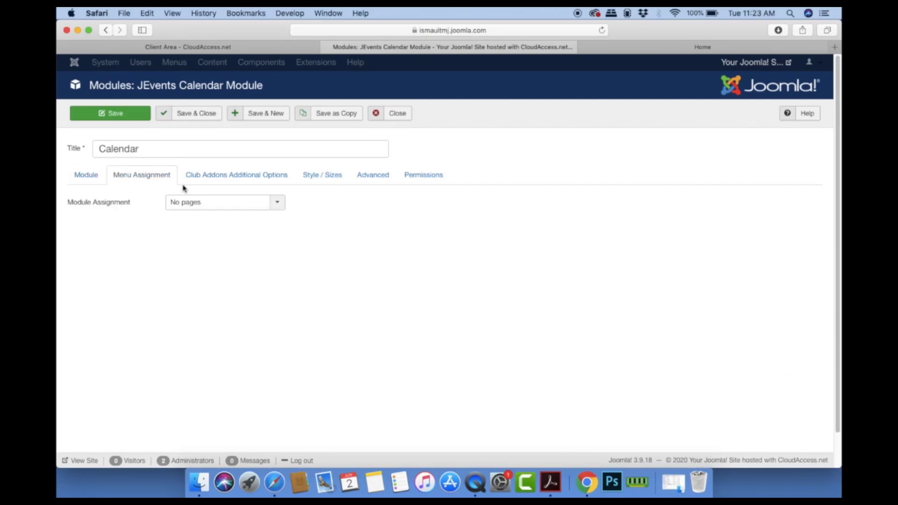
pyautogui.click(257, 207)
pyautogui.click(257, 244)
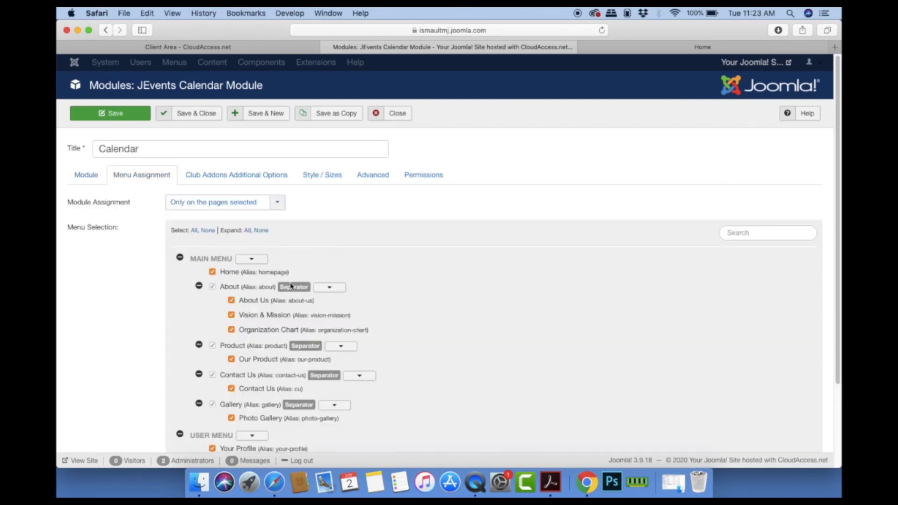
# Step: Untick every page except Home, including About, Contact Us and Site Settings, and save
pyautogui.click(329, 287)
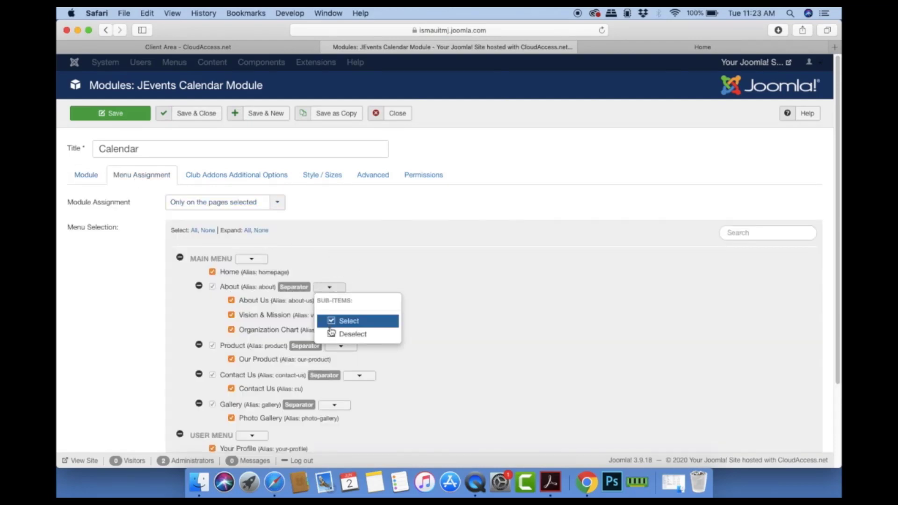
pyautogui.click(339, 333)
pyautogui.scroll(-3, 372, 330)
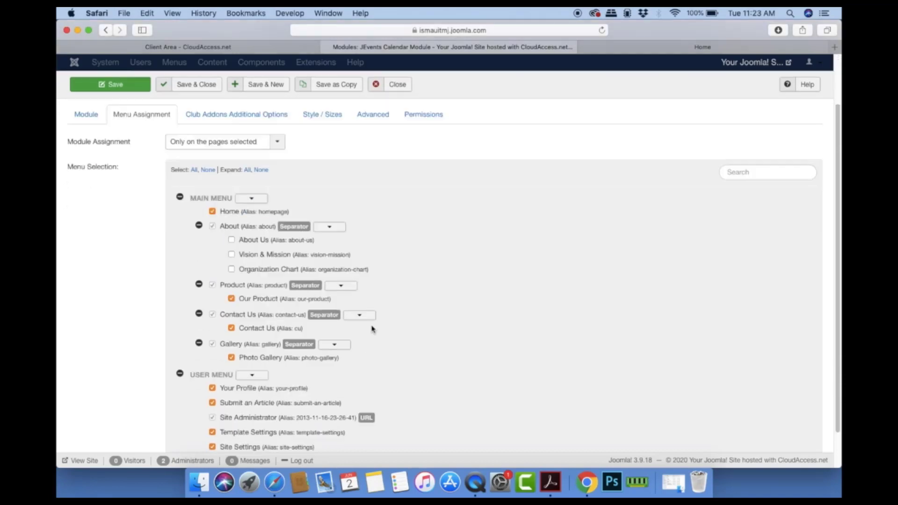
pyautogui.click(231, 299)
pyautogui.click(231, 328)
pyautogui.click(232, 358)
pyautogui.scroll(-2, 232, 360)
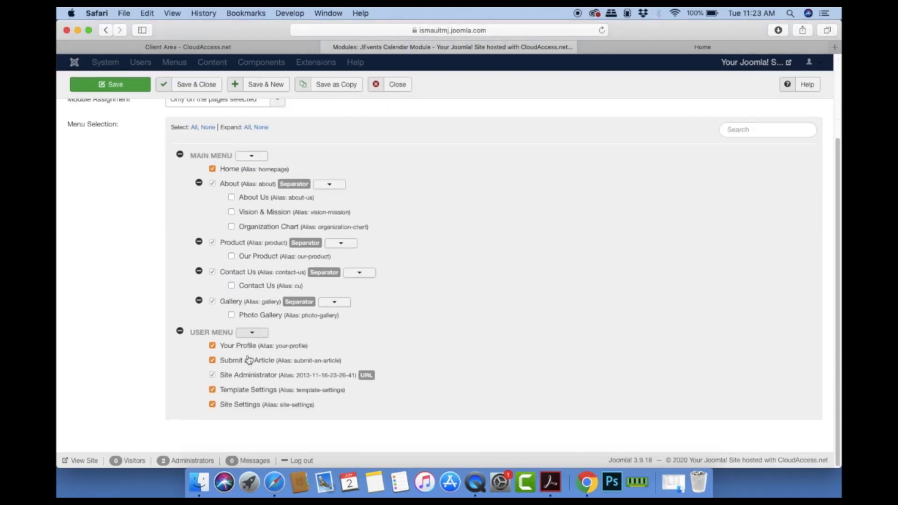
pyautogui.click(212, 346)
pyautogui.click(212, 360)
pyautogui.click(213, 390)
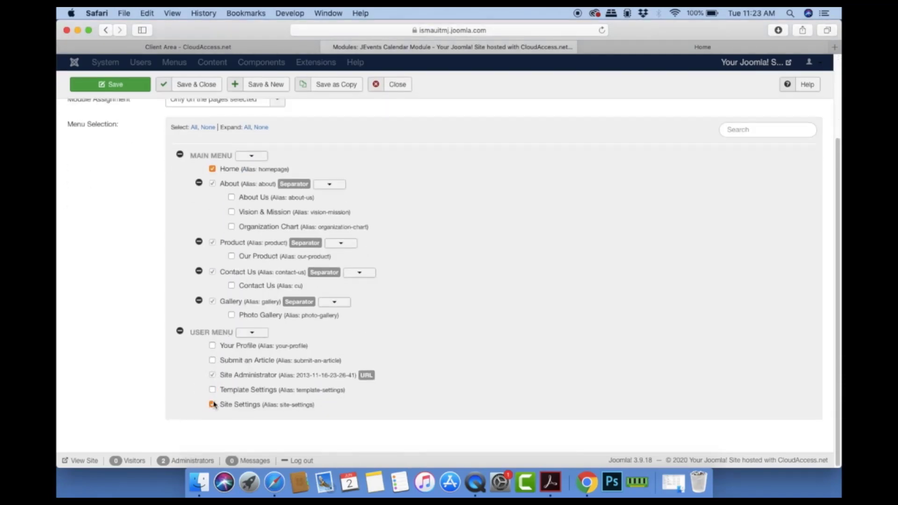
pyautogui.click(213, 404)
pyautogui.click(197, 84)
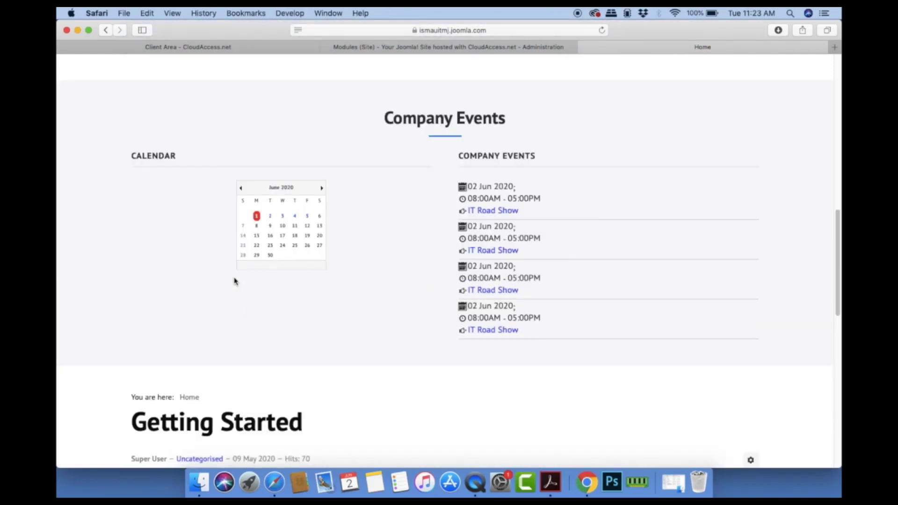
pyautogui.scroll(10, 330, 243)
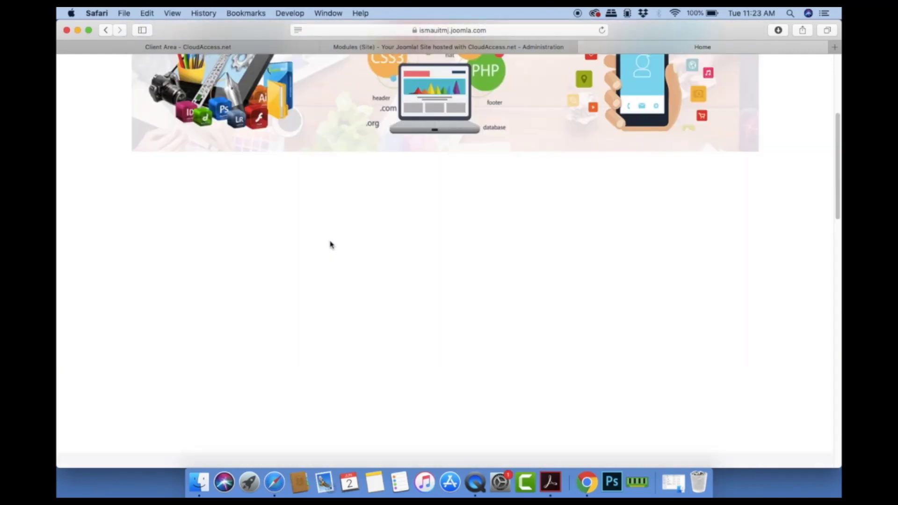
pyautogui.scroll(-10, 329, 245)
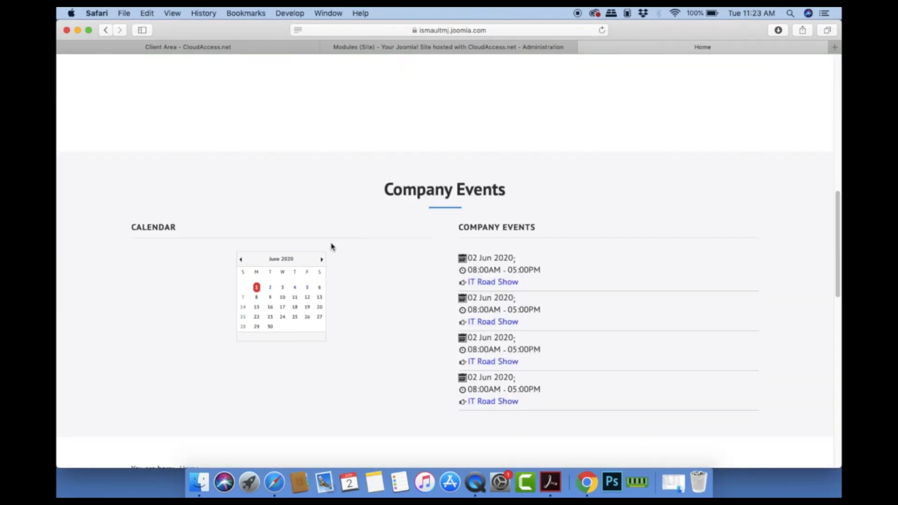
pyautogui.scroll(-4, 356, 293)
pyautogui.scroll(8, 356, 293)
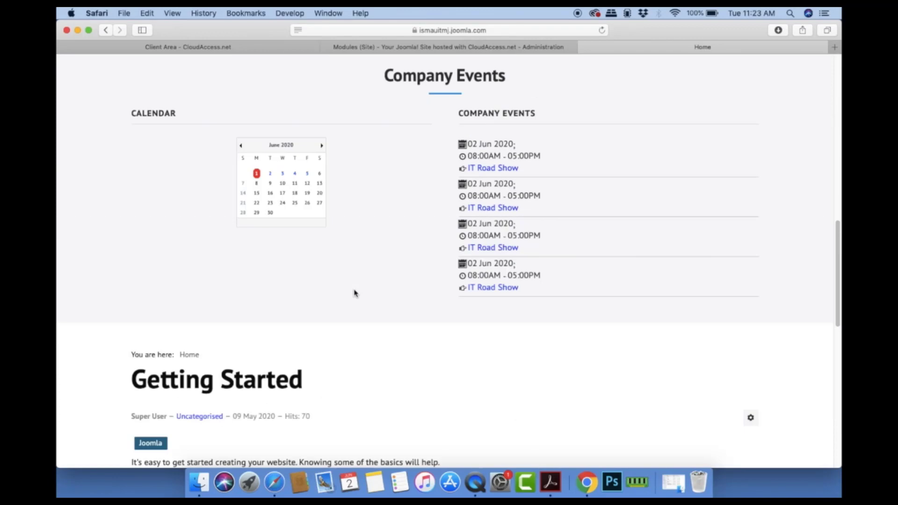
pyautogui.scroll(10, 356, 295)
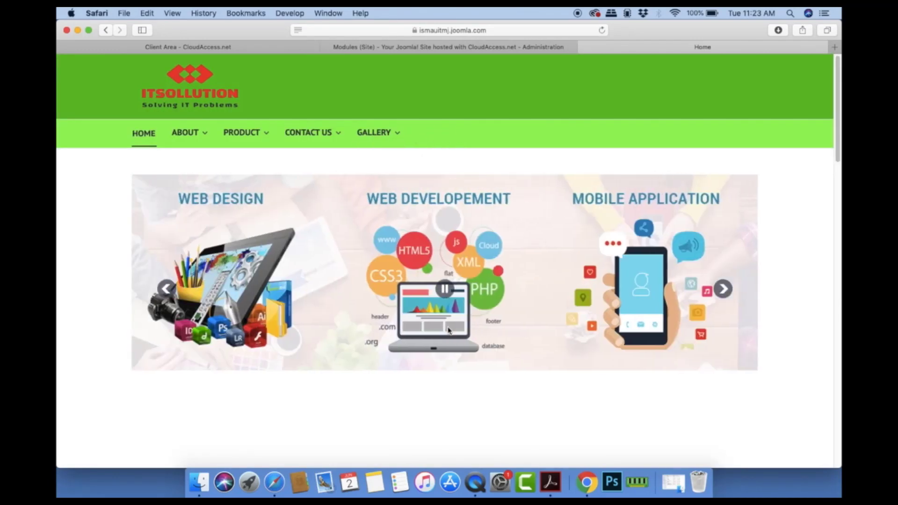
pyautogui.scroll(-5, 449, 331)
pyautogui.scroll(5, 448, 332)
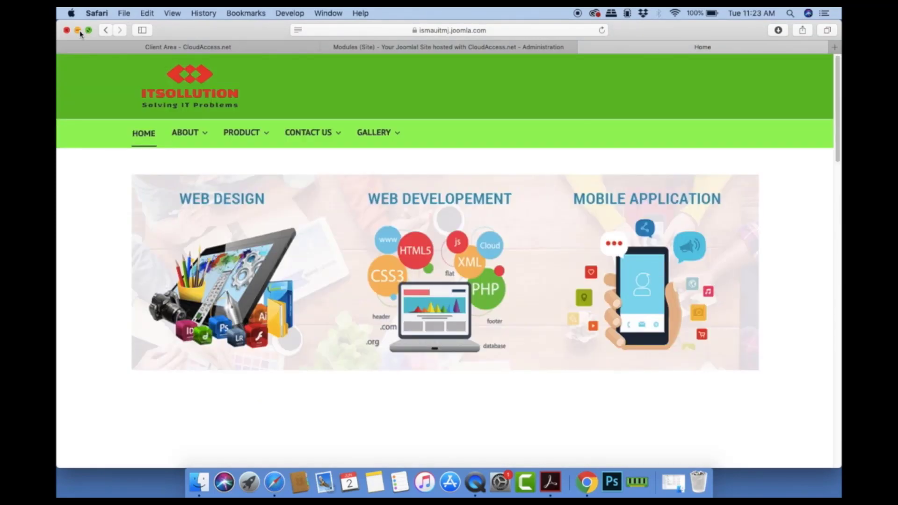
pyautogui.click(78, 31)
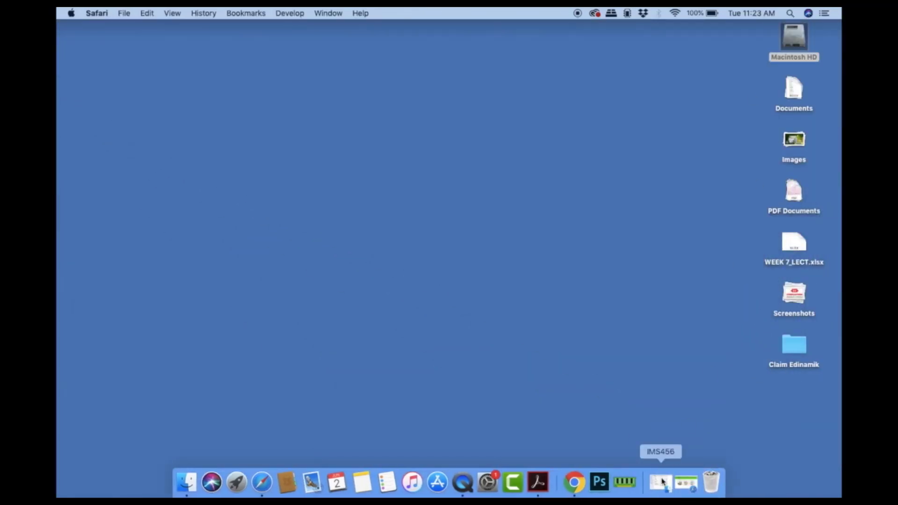
pyautogui.click(661, 481)
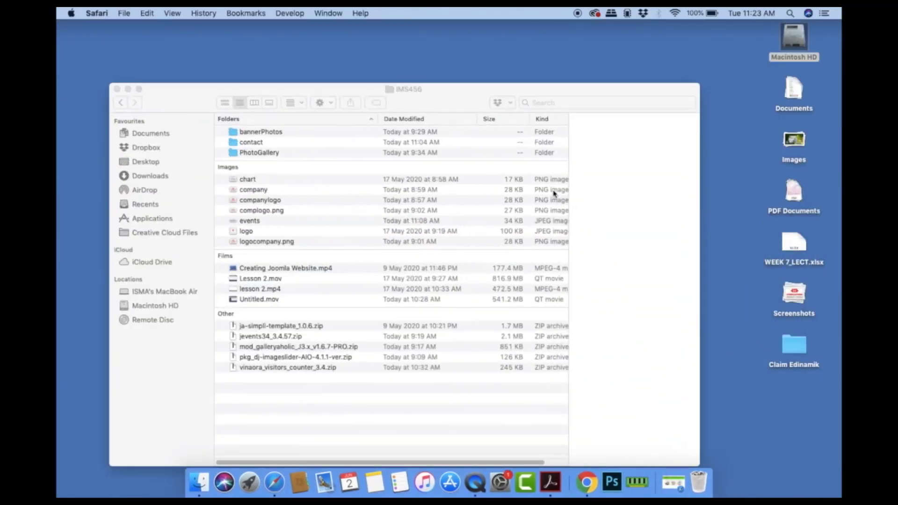
pyautogui.doubleClick(251, 142)
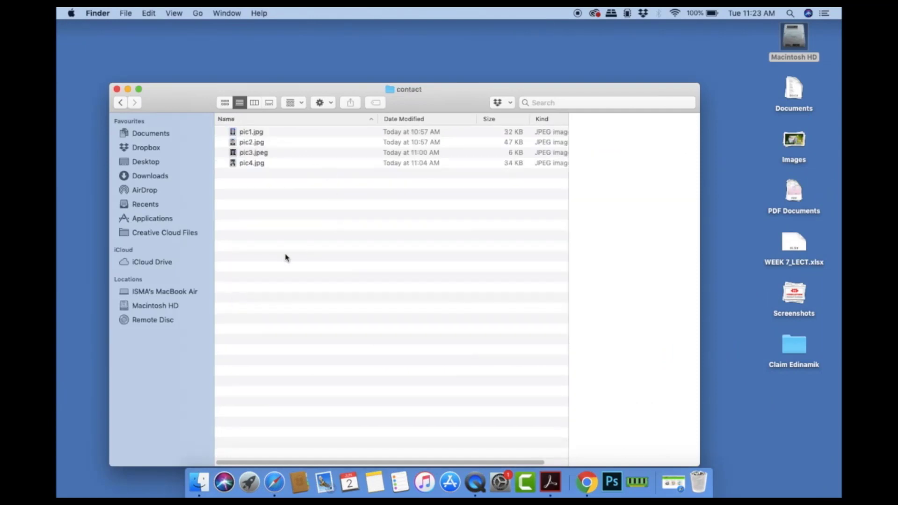
pyautogui.click(117, 88)
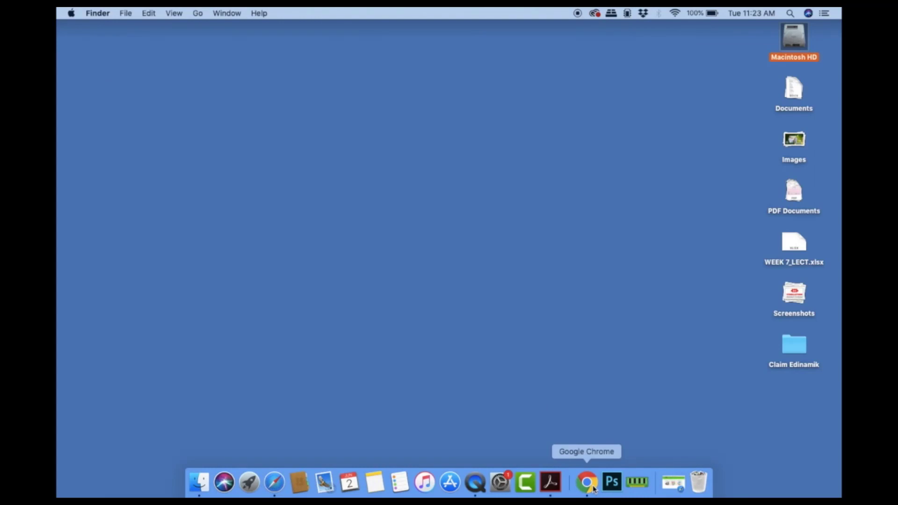
pyautogui.click(594, 489)
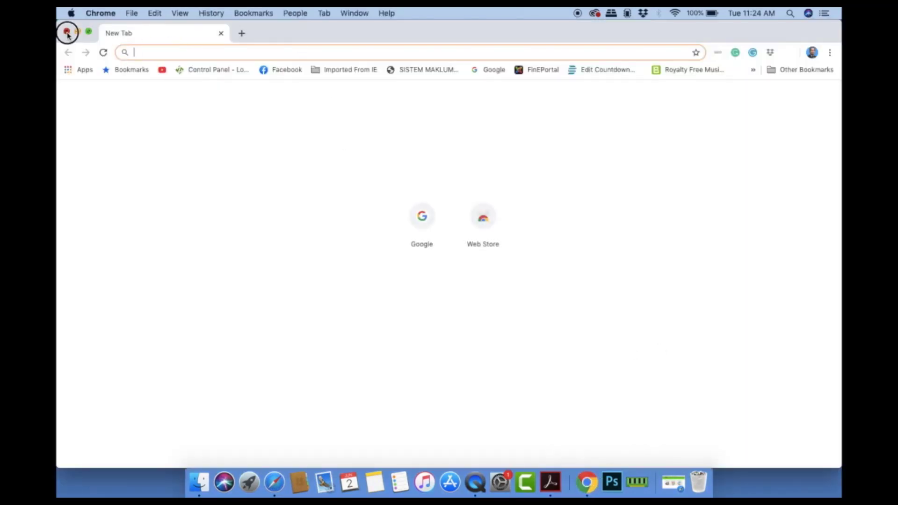
pyautogui.click(67, 34)
pyautogui.click(275, 482)
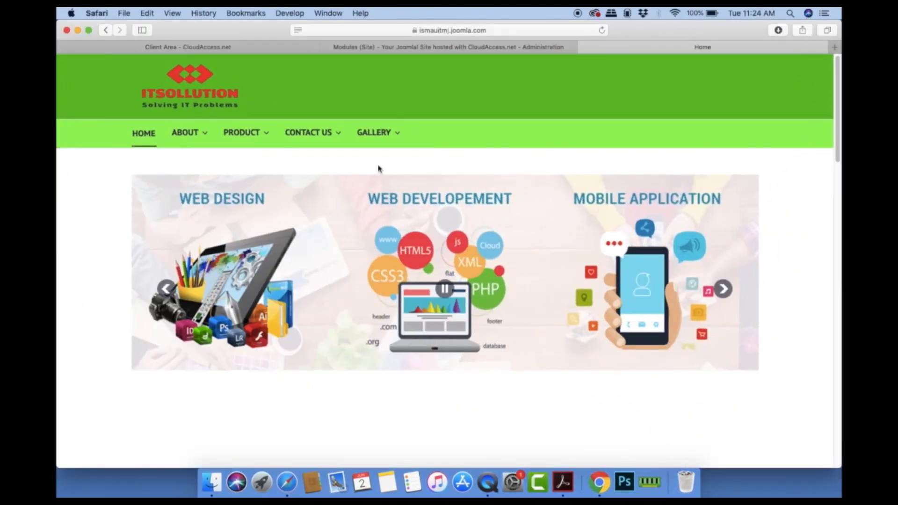
# Step: Go to Contacts: Categories and start a new contact category
pyautogui.click(392, 48)
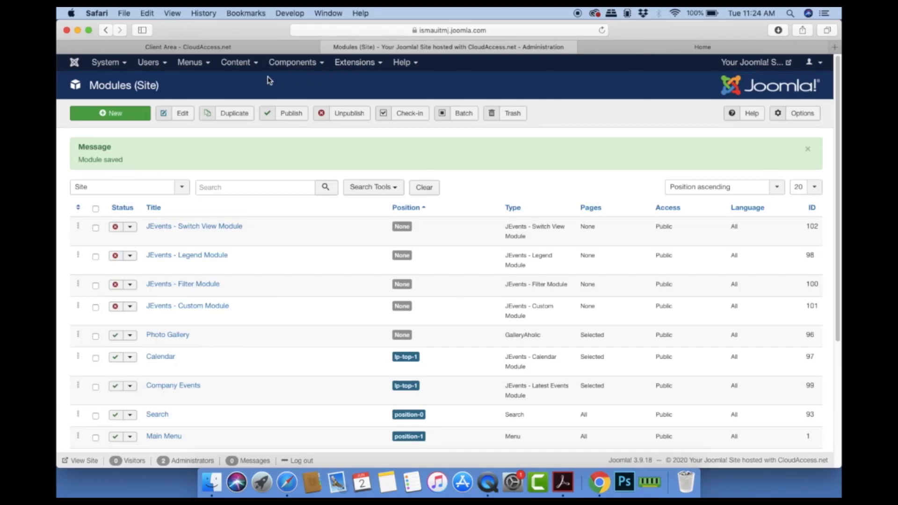
pyautogui.click(285, 65)
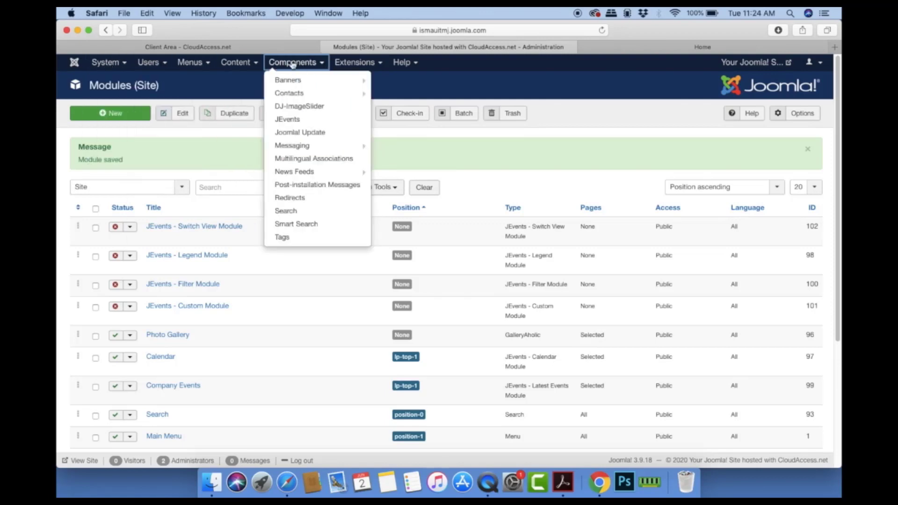
pyautogui.click(302, 95)
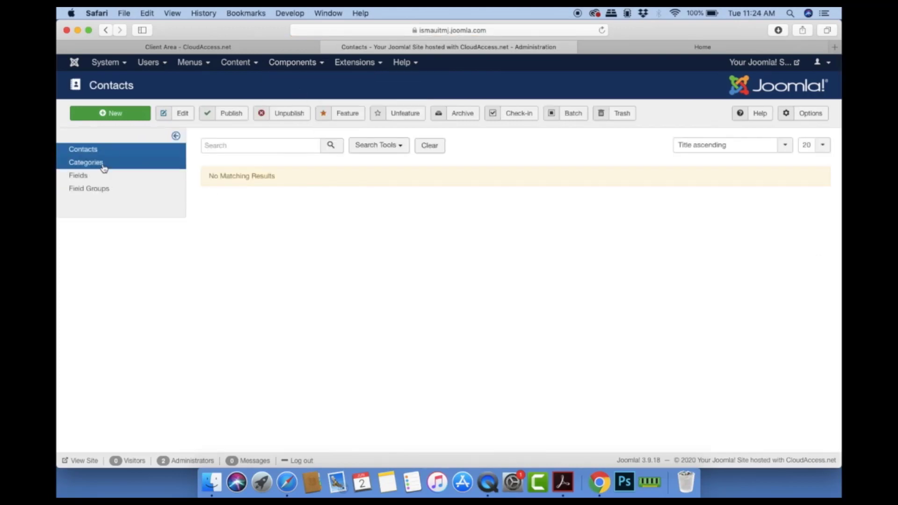
pyautogui.click(105, 167)
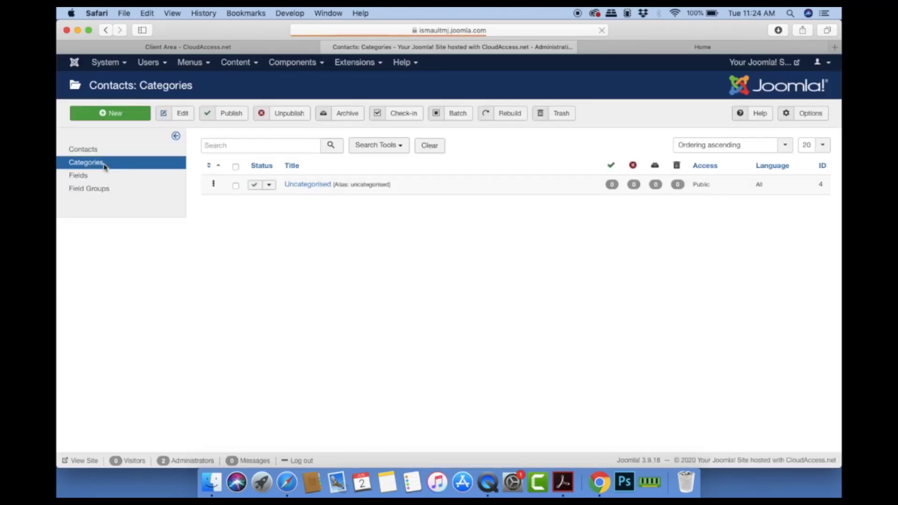
pyautogui.click(121, 120)
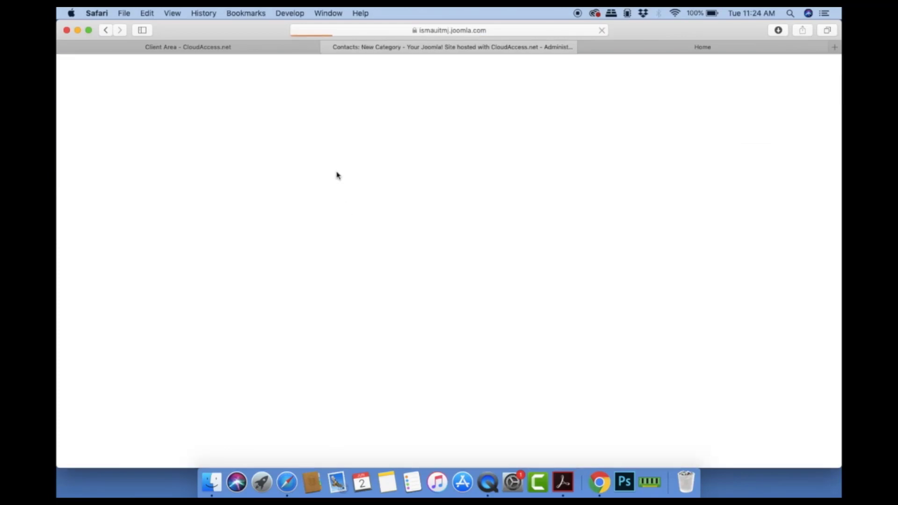
# Step: Title the category 'Management', correcting the typo, and save it
pyautogui.click(197, 148)
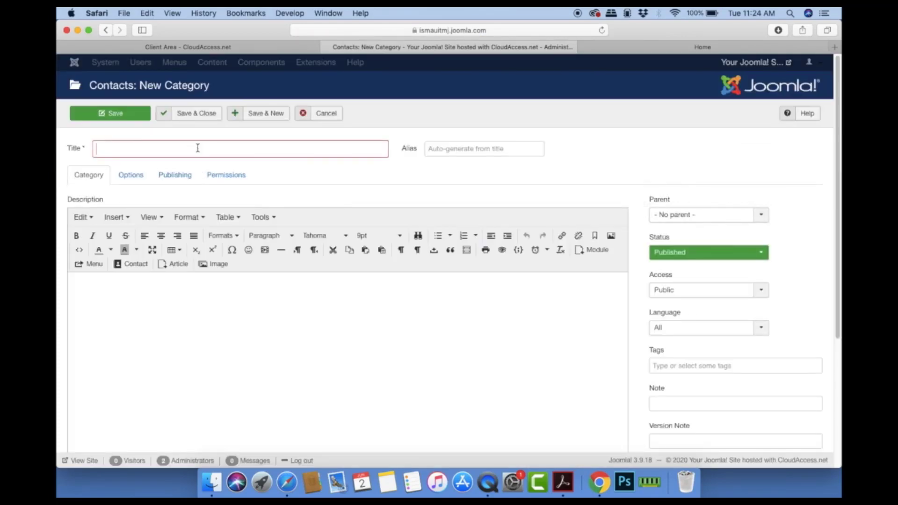
pyautogui.write('managemnet')
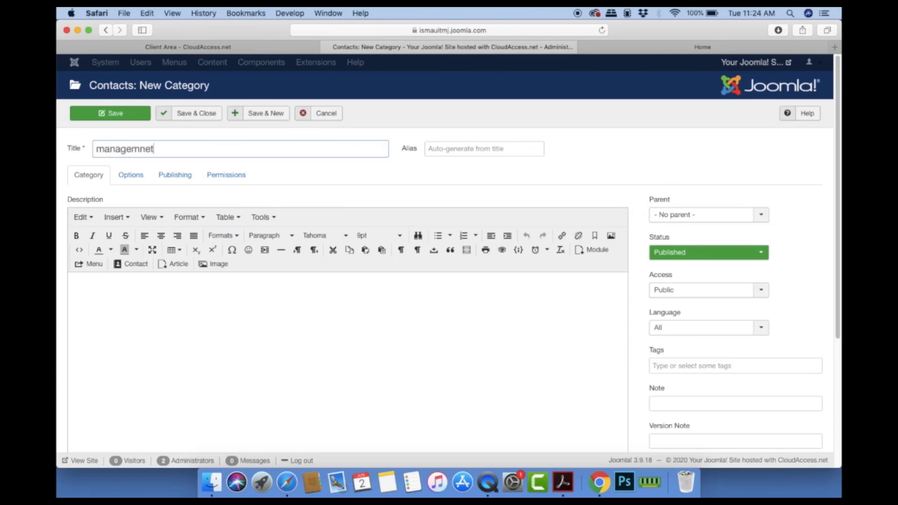
pyautogui.moveTo(186, 152); pyautogui.dragTo(59, 147)
pyautogui.write('Managemen')
pyautogui.click(195, 115)
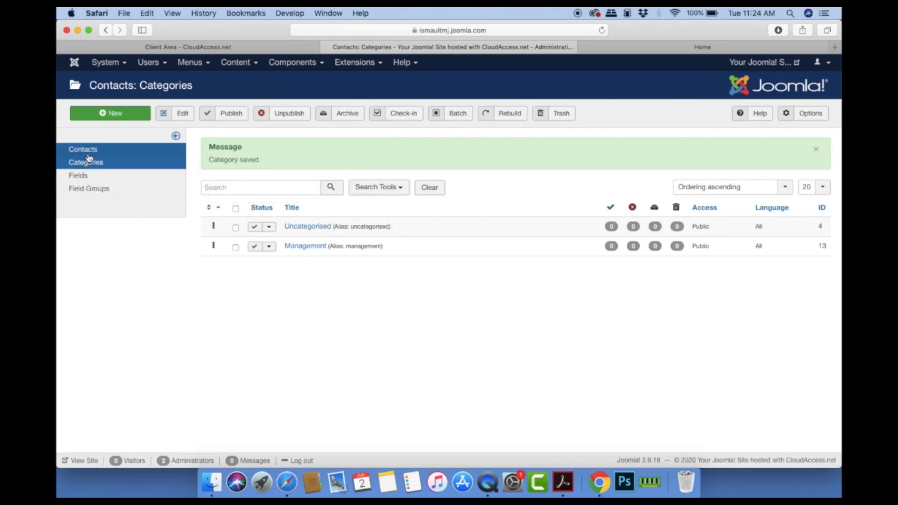
# Step: Open a blank new contact form, reloading after the error, and enter the contact's full name
pyautogui.click(91, 150)
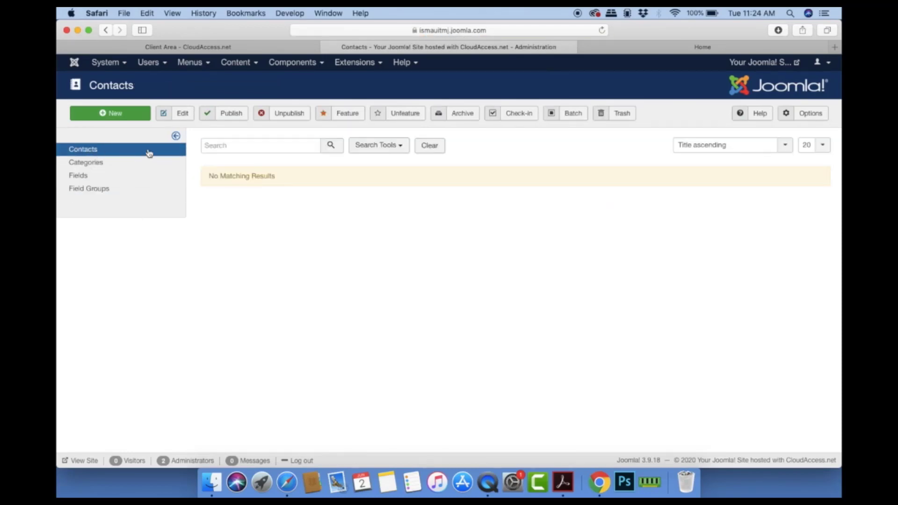
pyautogui.click(136, 114)
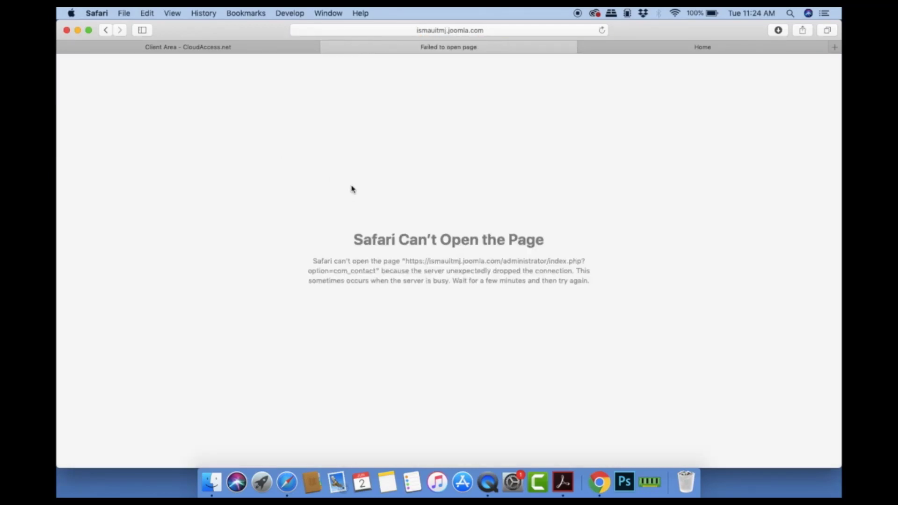
pyautogui.click(602, 31)
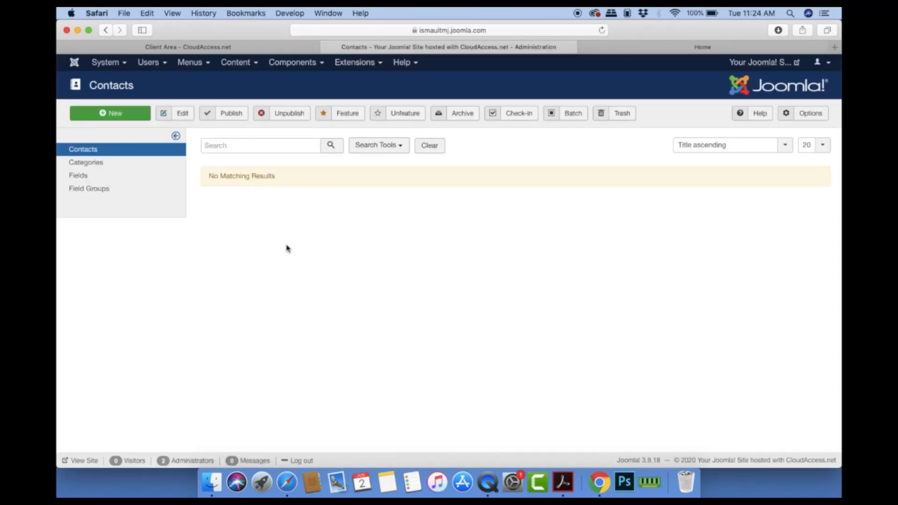
pyautogui.click(125, 117)
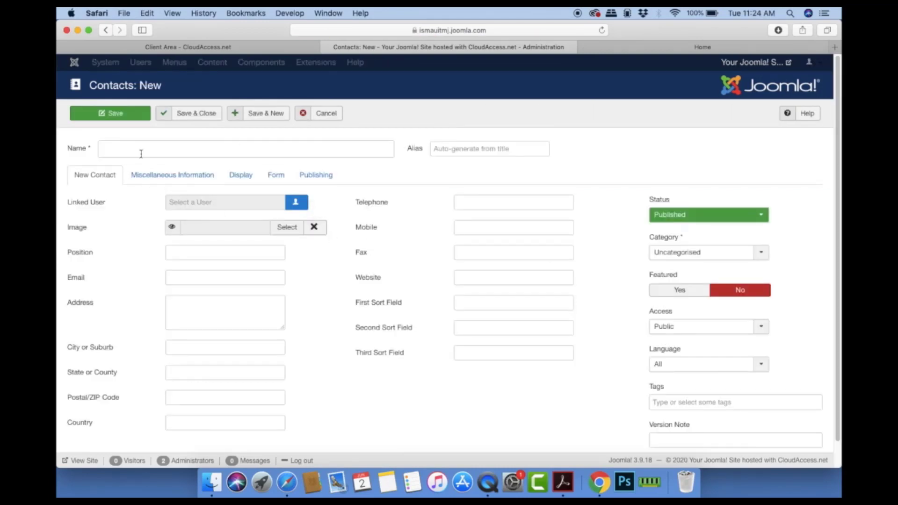
pyautogui.click(140, 151)
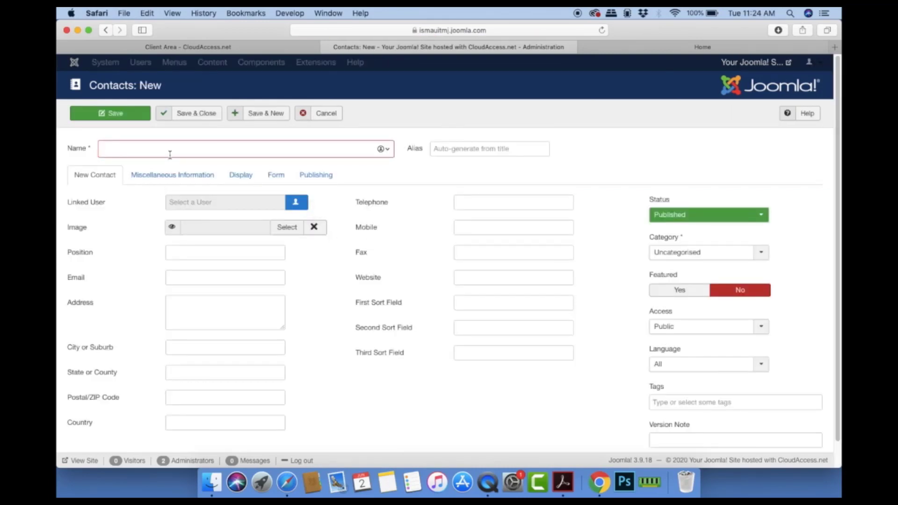
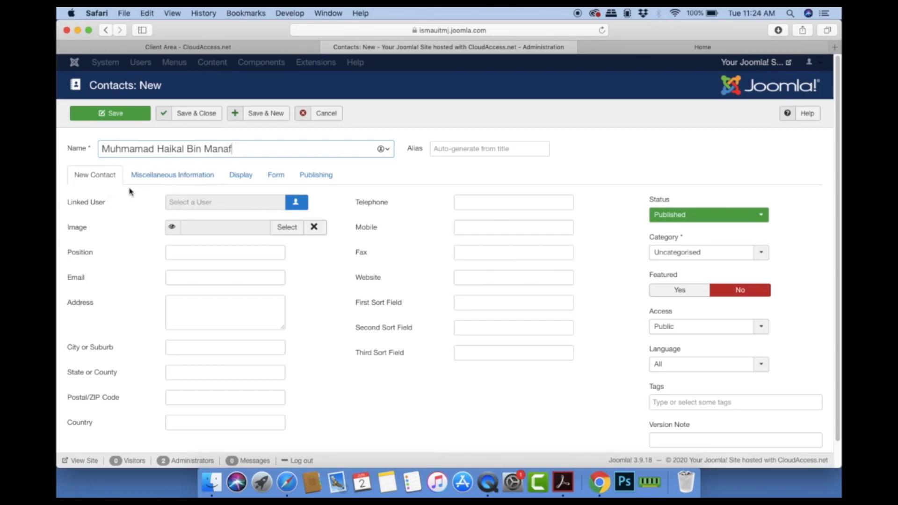
pyautogui.click(288, 228)
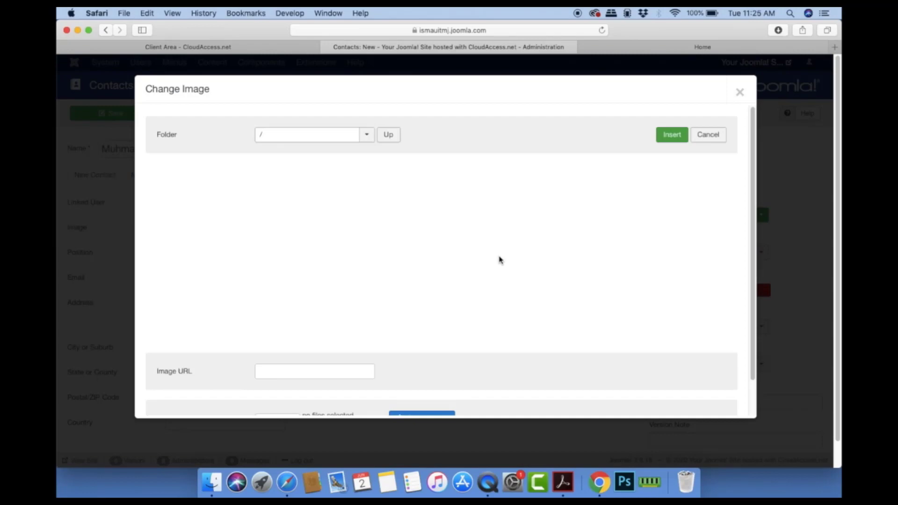
# Step: Upload pic1–pic4 from the contact folder and insert pic2.jpg as the contact image
pyautogui.scroll(-2, 500, 261)
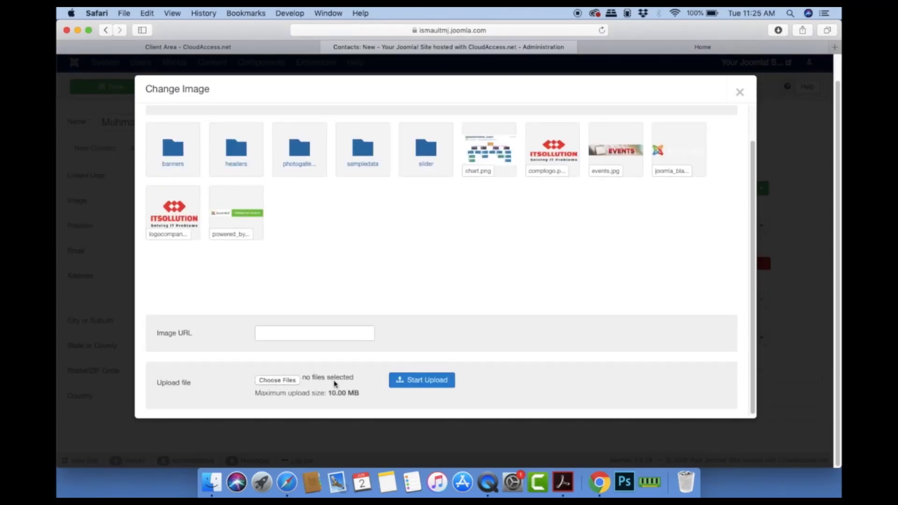
pyautogui.click(335, 383)
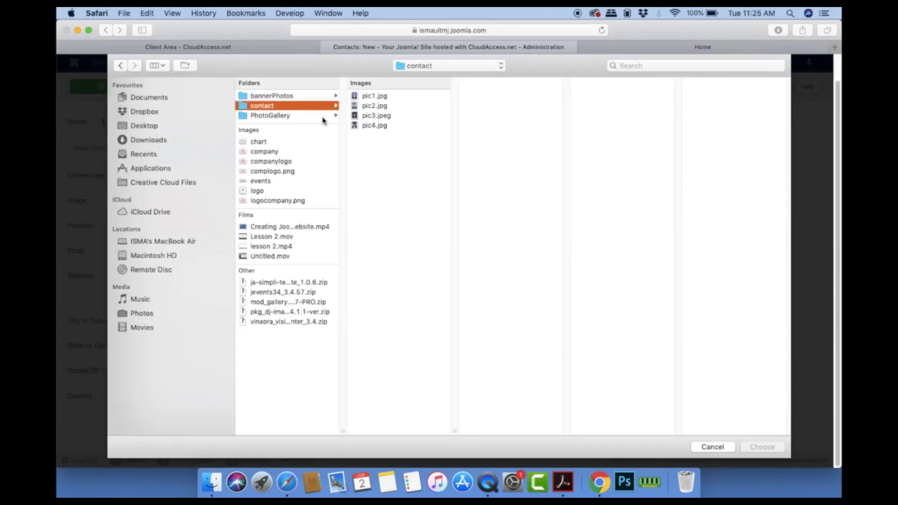
pyautogui.moveTo(397, 167); pyautogui.dragTo(371, 94)
pyautogui.click(763, 447)
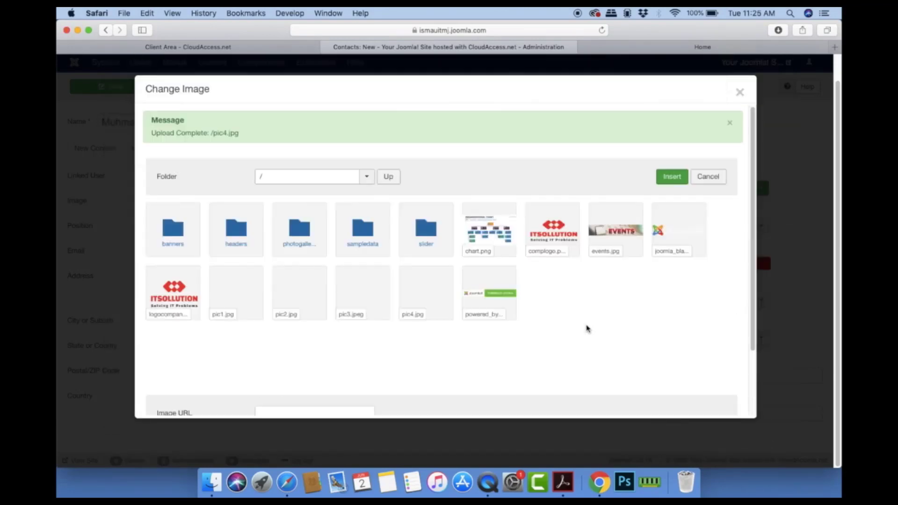
pyautogui.click(306, 300)
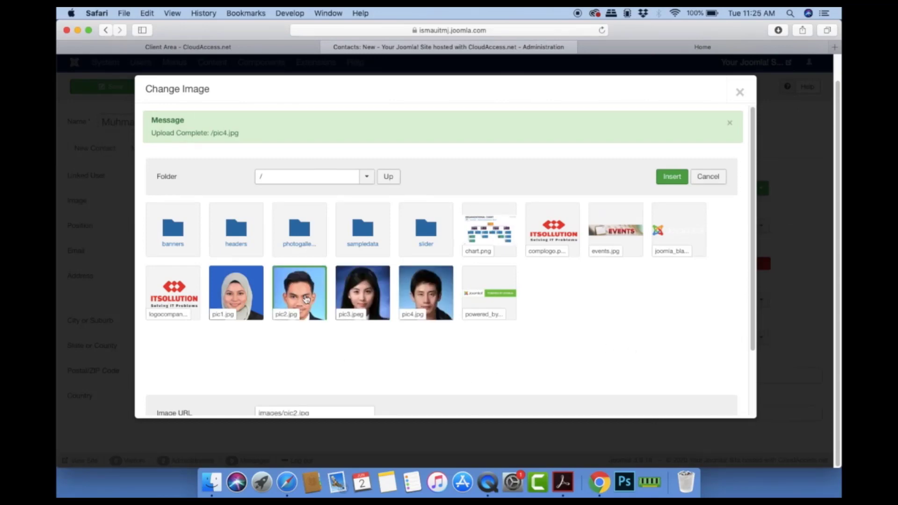
pyautogui.click(674, 177)
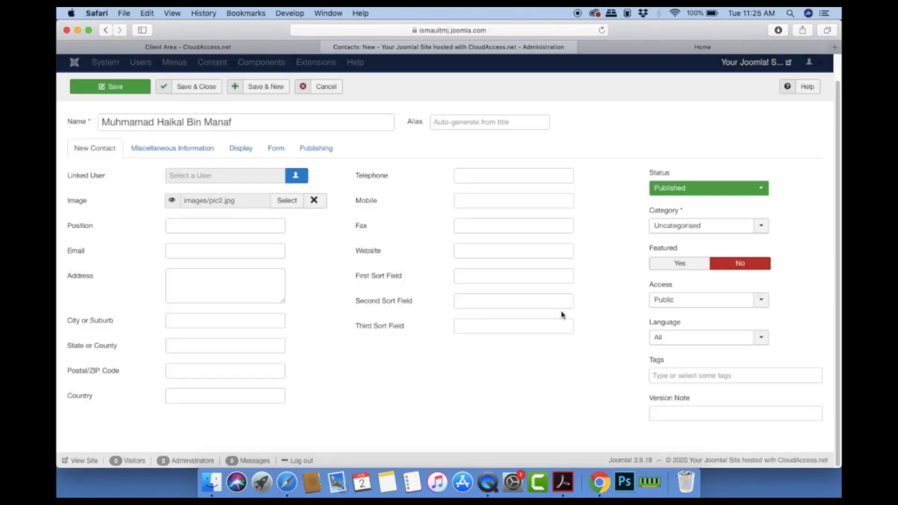
# Step: Enter position Company Director, the contact's e-mail, and the address, correcting its spelling
pyautogui.click(209, 225)
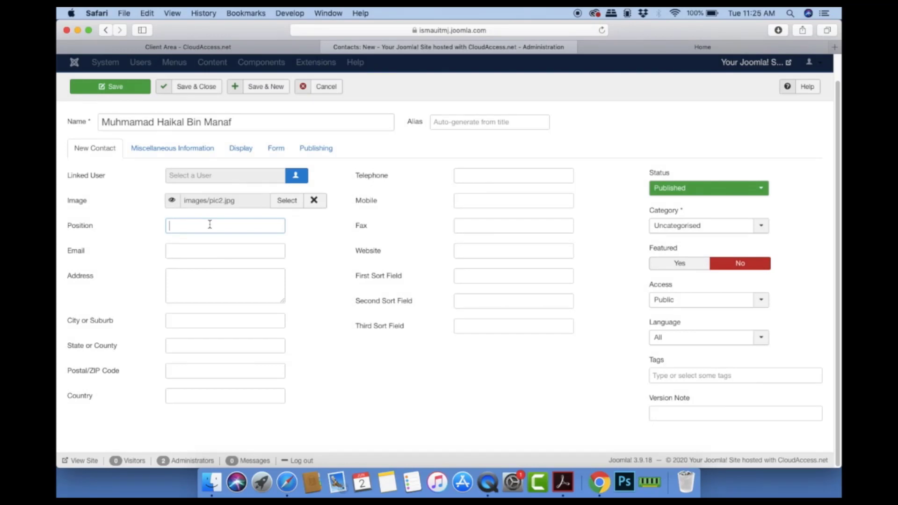
pyautogui.write('D')
pyautogui.write('ompant')
pyautogui.click(226, 257)
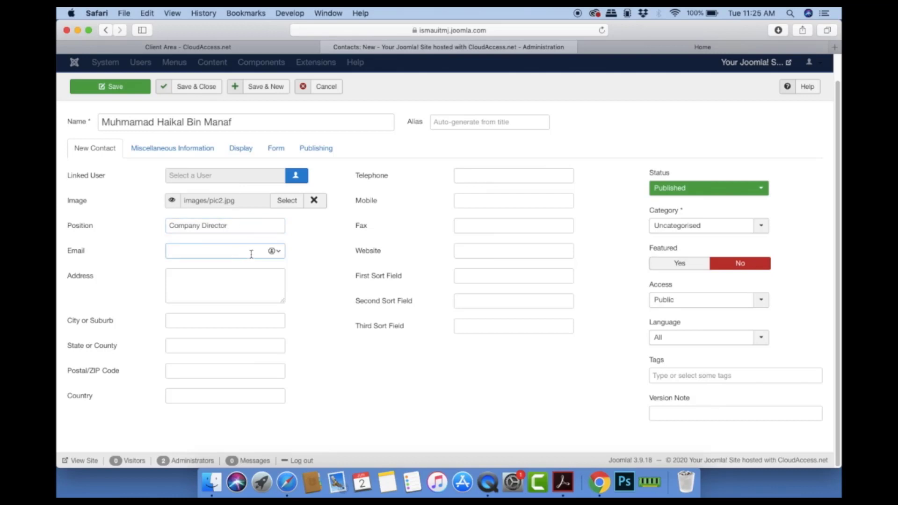
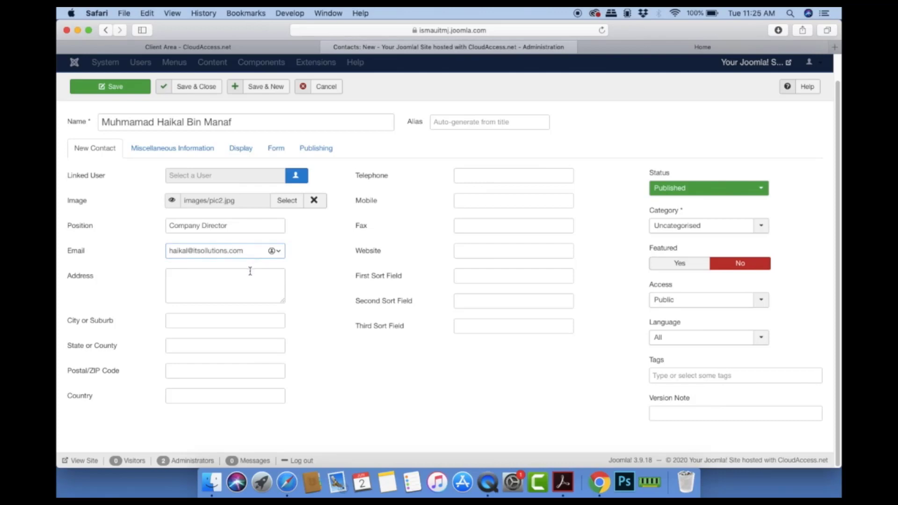
pyautogui.click(250, 271)
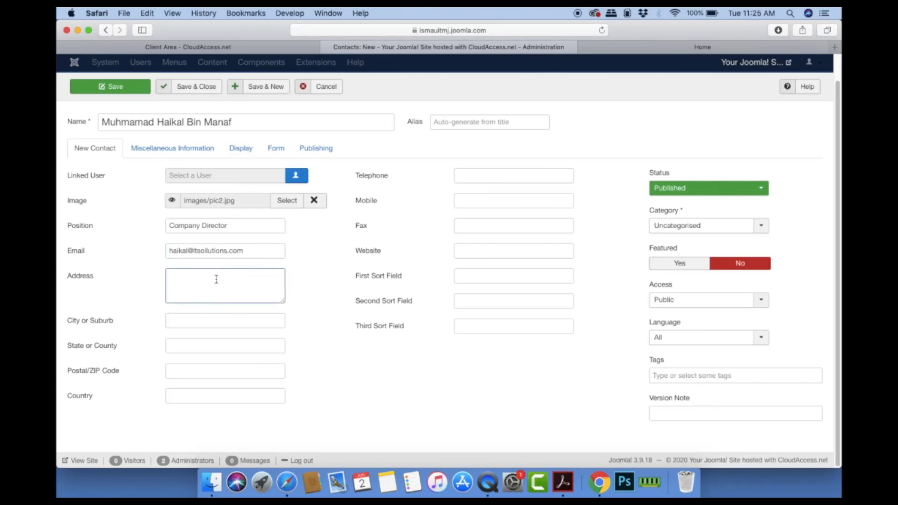
pyautogui.write('Kual Luamp')
pyautogui.click(187, 278)
pyautogui.write('a')
pyautogui.press('Right')
pyautogui.press('Right')
pyautogui.press('Right')
pyautogui.press('Delete')
pyautogui.click(201, 321)
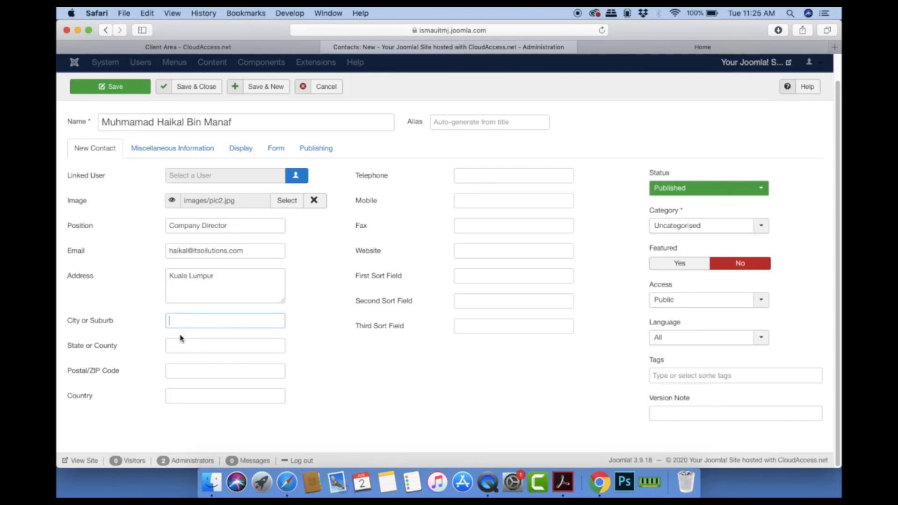
# Step: Fill in telephone and mobile numbers, copy the telephone as fax, and set category Management
pyautogui.click(464, 176)
pyautogui.click(458, 200)
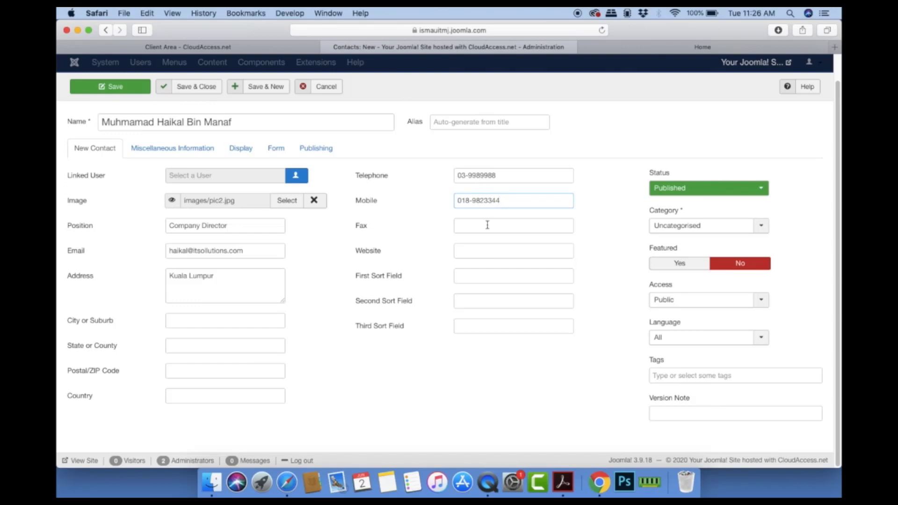
pyautogui.click(487, 225)
pyautogui.click(424, 176)
pyautogui.press('super+c')
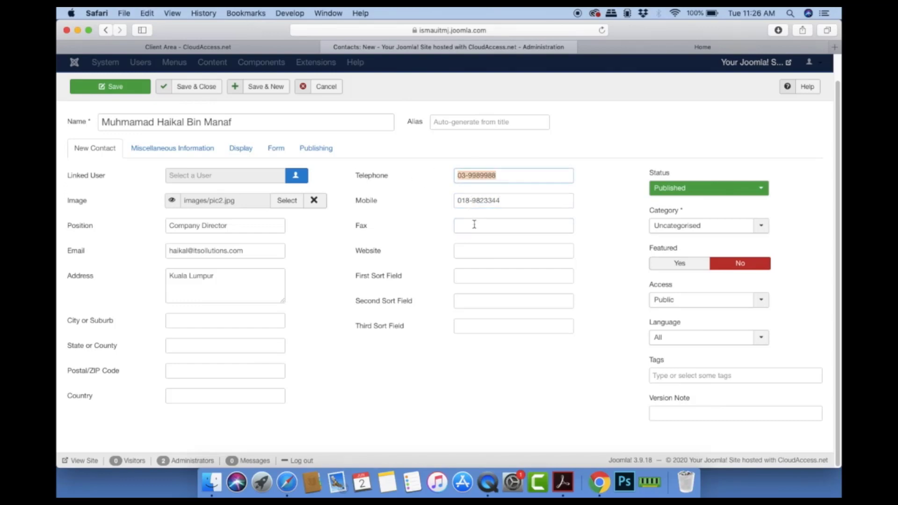
pyautogui.click(473, 225)
pyautogui.press('super+v')
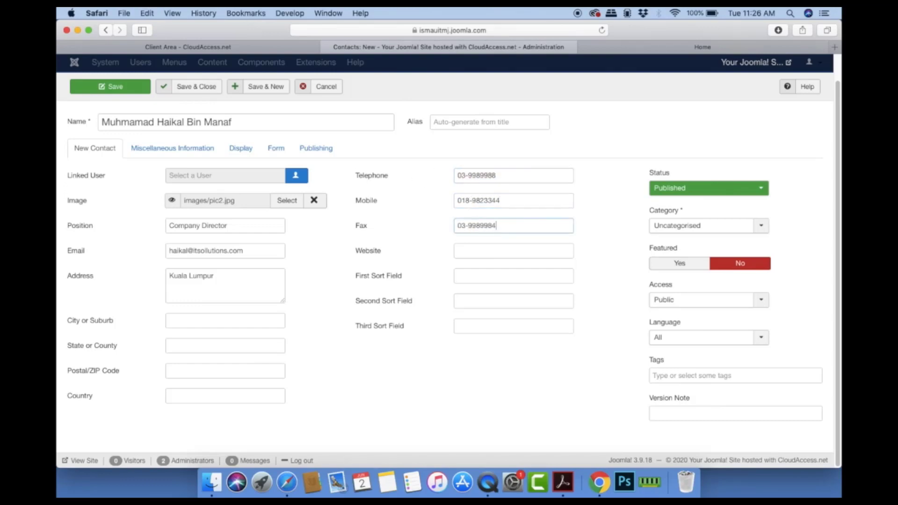
pyautogui.click(468, 270)
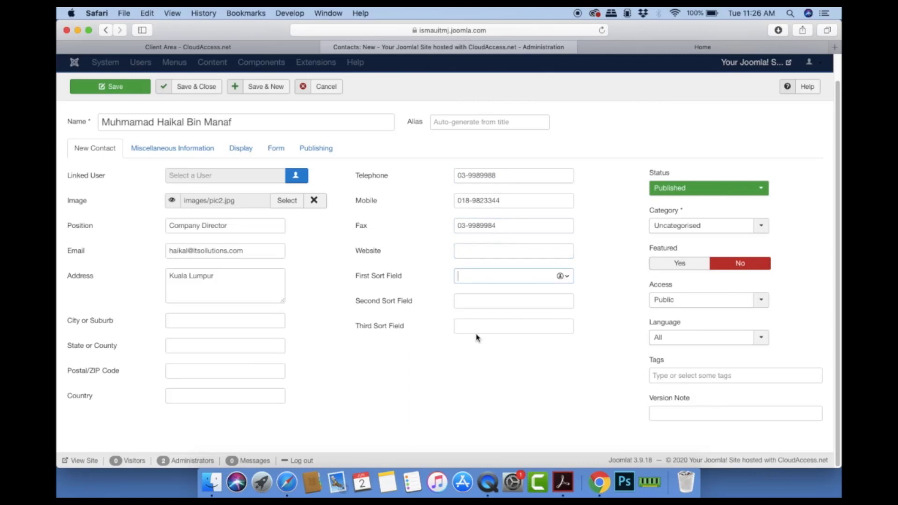
pyautogui.click(761, 226)
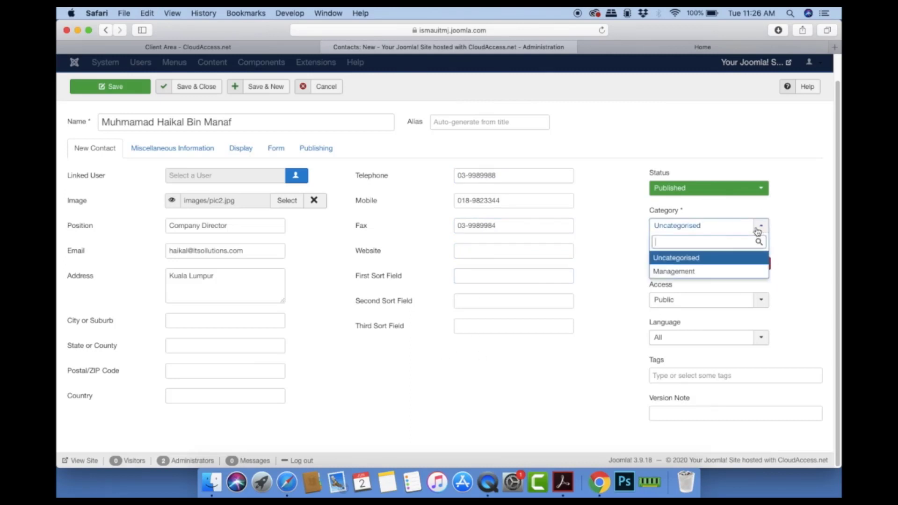
pyautogui.click(692, 272)
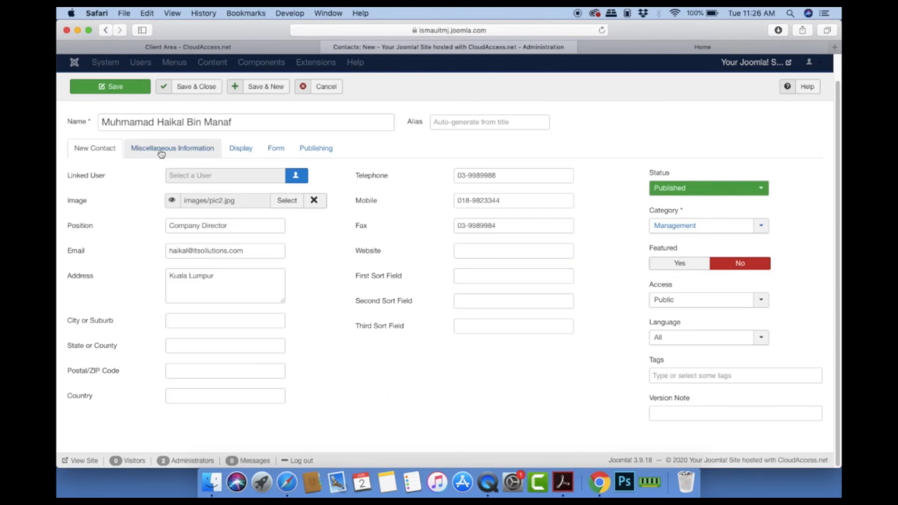
pyautogui.click(160, 150)
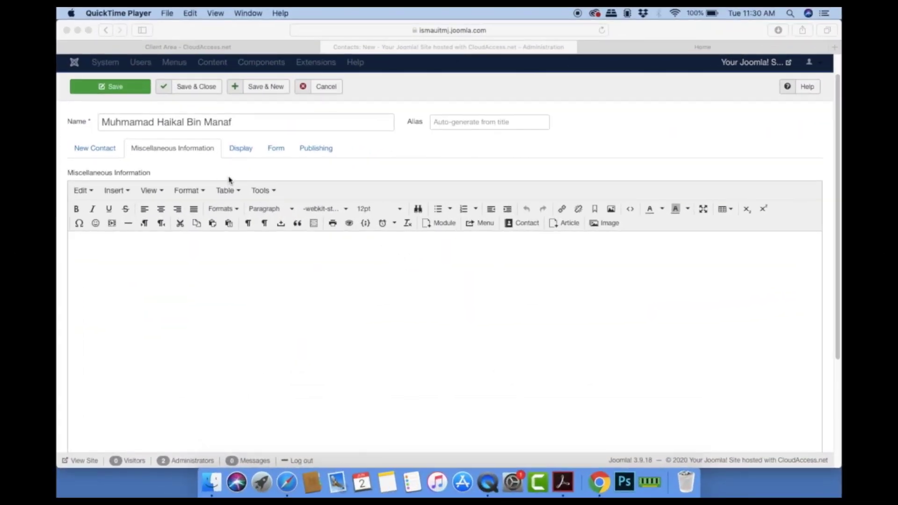
# Step: Review the Display, Form and Publishing tabs, then save the contact with Save & New
pyautogui.click(204, 252)
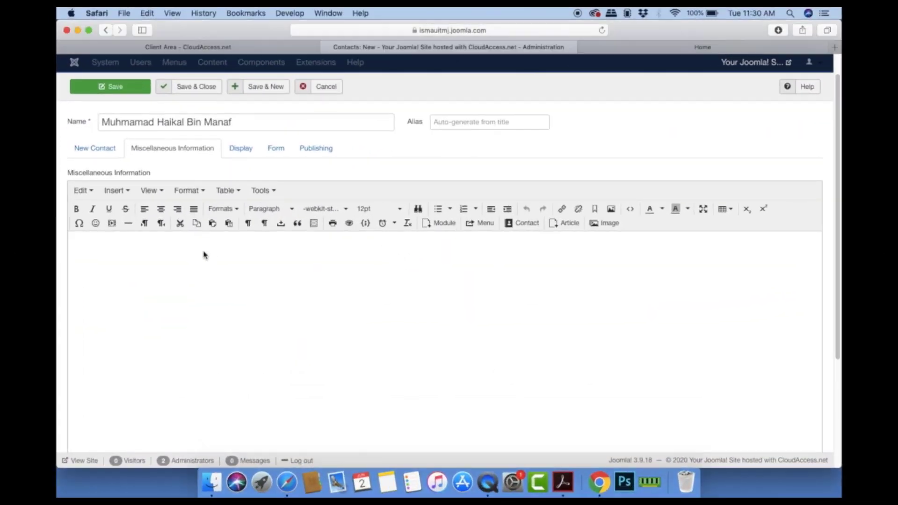
pyautogui.click(125, 243)
pyautogui.click(247, 150)
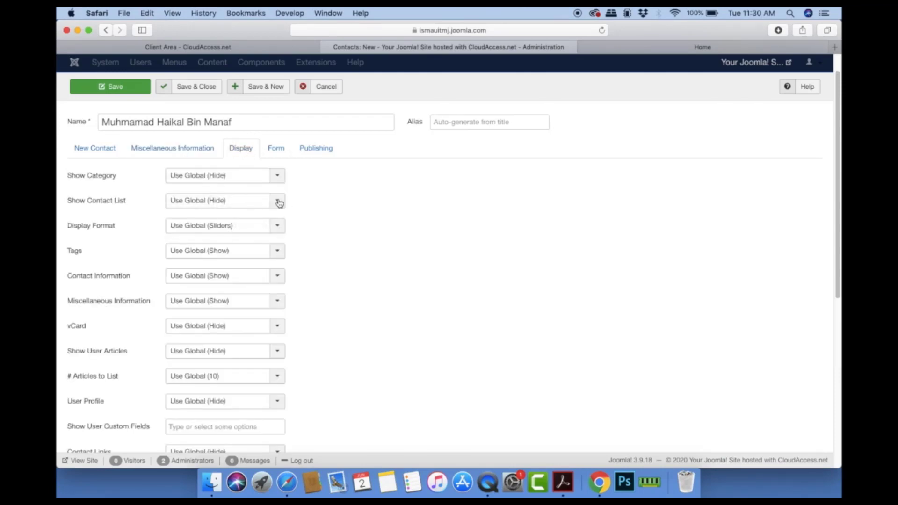
pyautogui.scroll(-1, 319, 302)
pyautogui.scroll(-5, 318, 300)
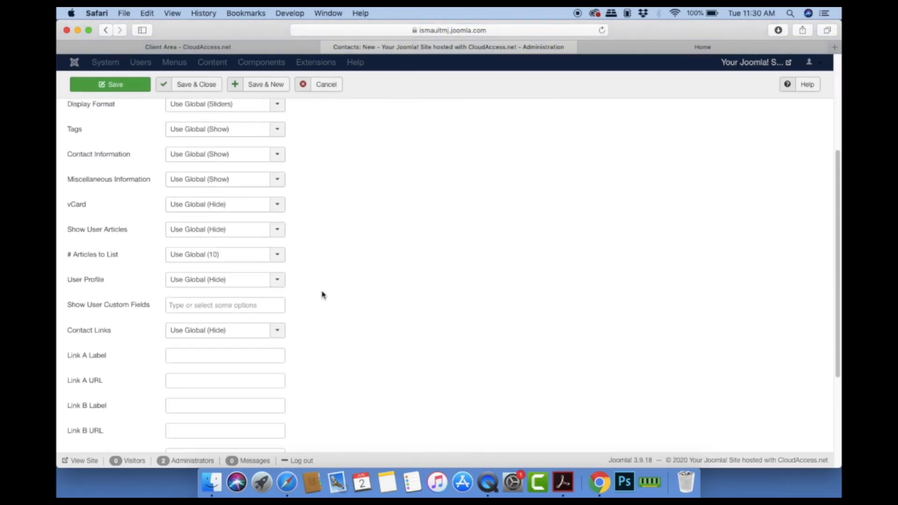
pyautogui.scroll(7, 320, 296)
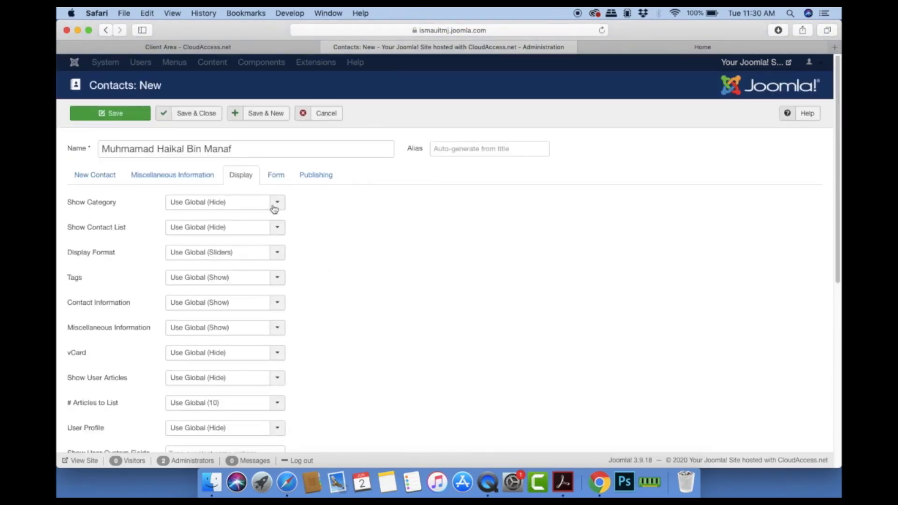
pyautogui.click(282, 179)
pyautogui.click(312, 182)
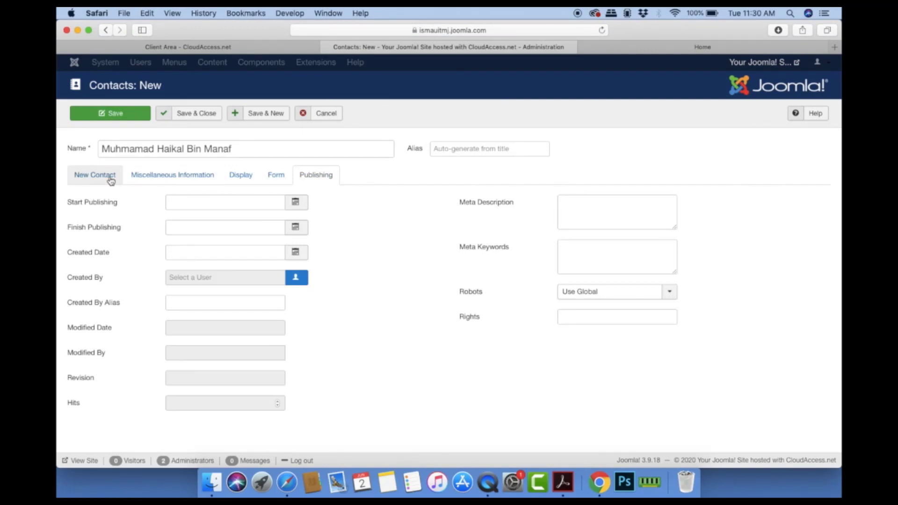
pyautogui.click(110, 178)
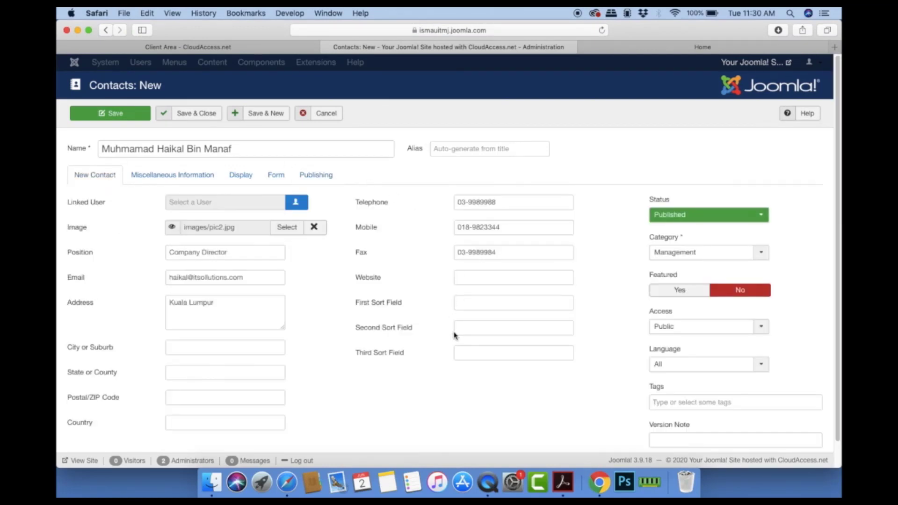
pyautogui.click(264, 114)
# Step: Enter the second contact's name and insert pic4.jpg as the contact photo
pyautogui.click(178, 193)
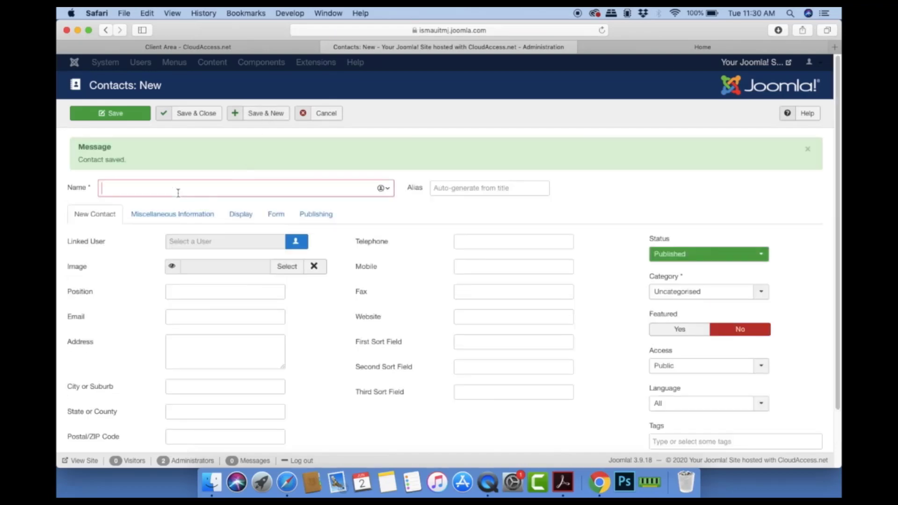
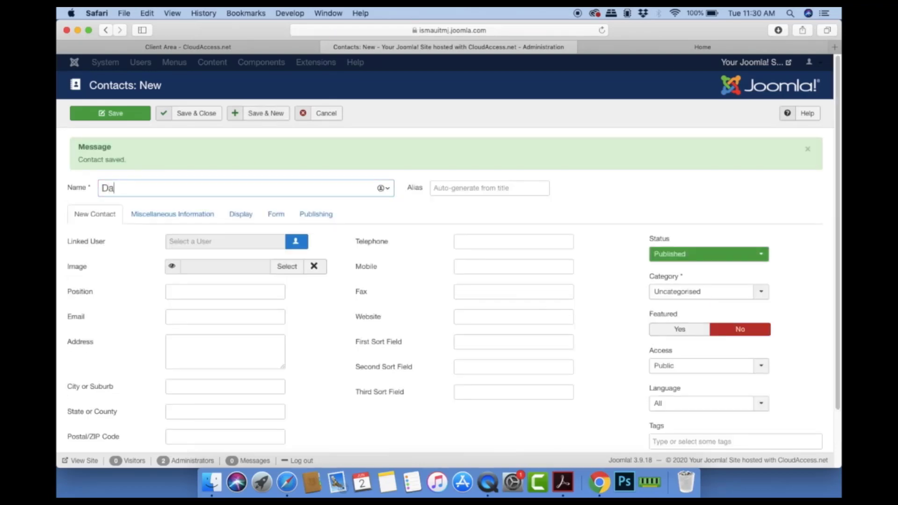
pyautogui.click(286, 267)
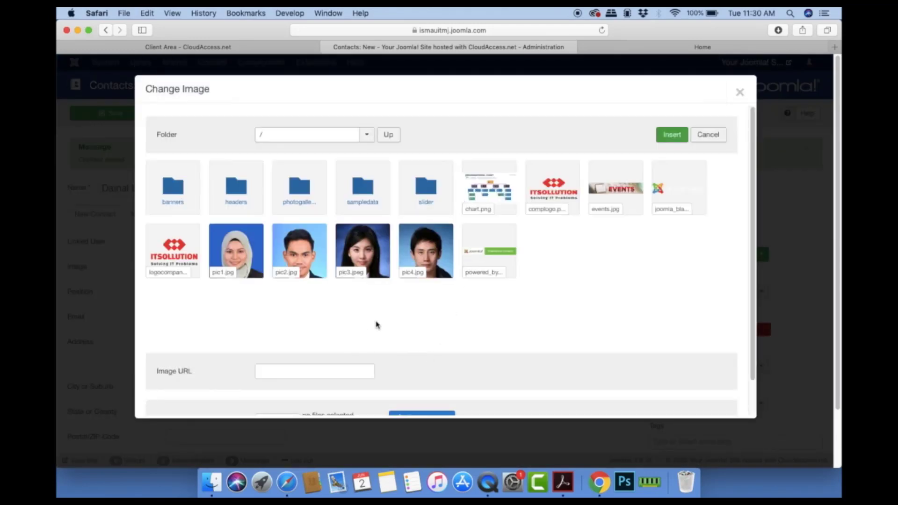
pyautogui.click(440, 258)
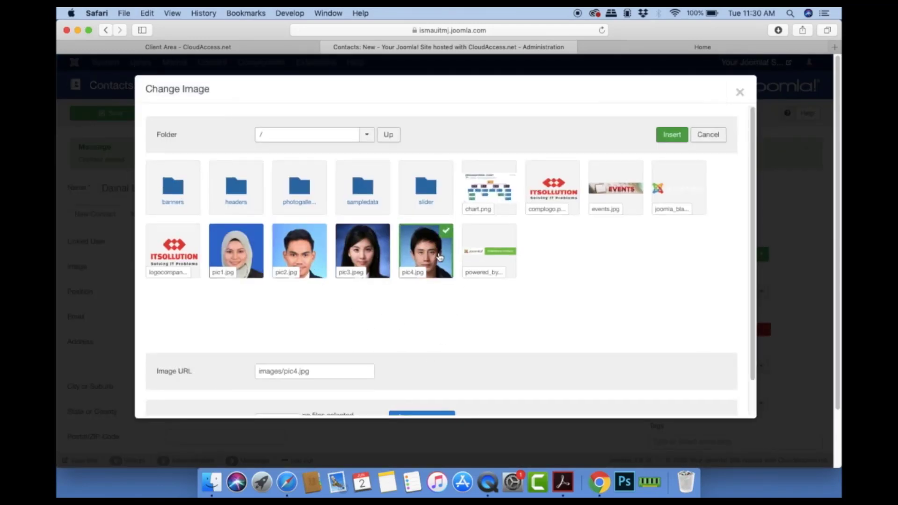
pyautogui.click(669, 136)
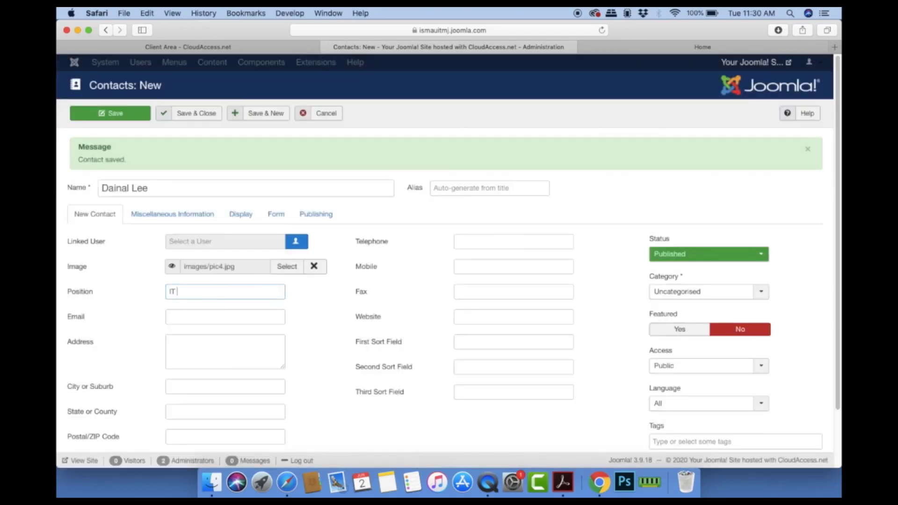
# Step: Set position IT Manager, enter the e-mail, choose category Management, and Save & New
pyautogui.write('IT Man')
pyautogui.press('BackSpace')
pyautogui.press('BackSpace')
pyautogui.press('BackSpace')
pyautogui.click(212, 312)
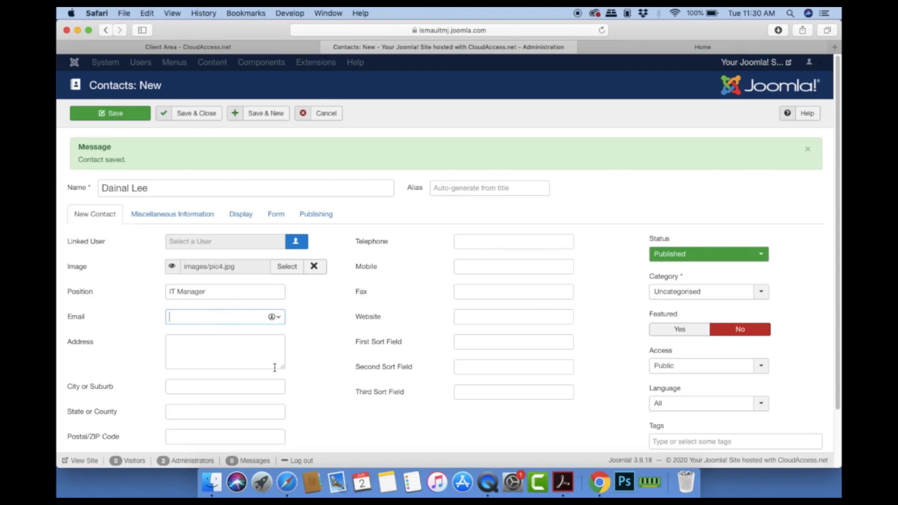
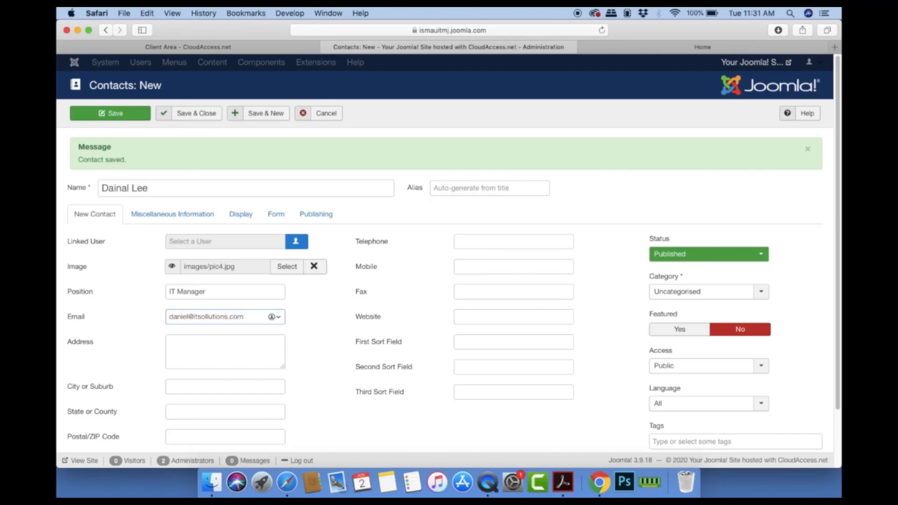
pyautogui.click(239, 358)
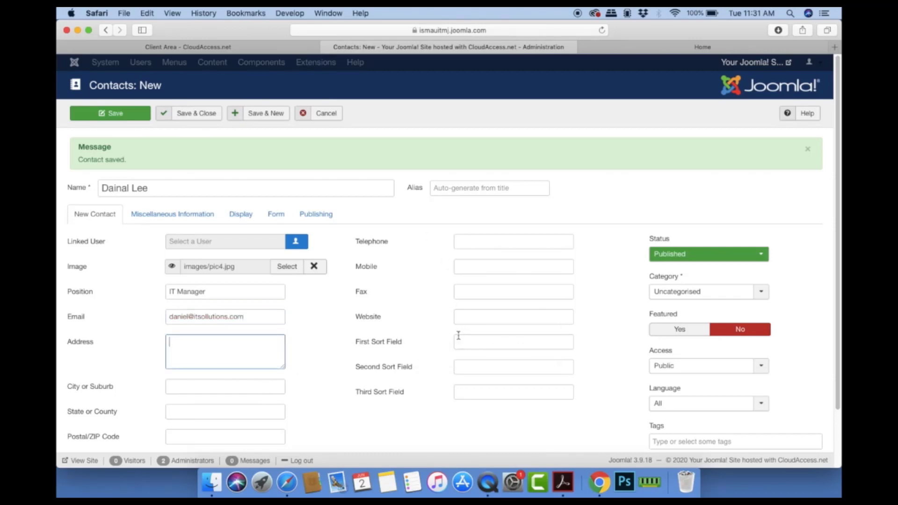
pyautogui.scroll(-2, 459, 336)
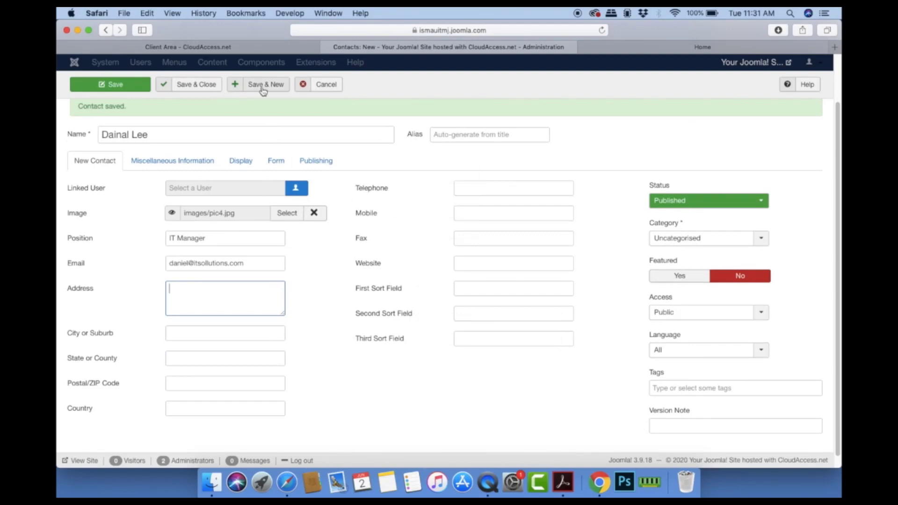
pyautogui.click(711, 246)
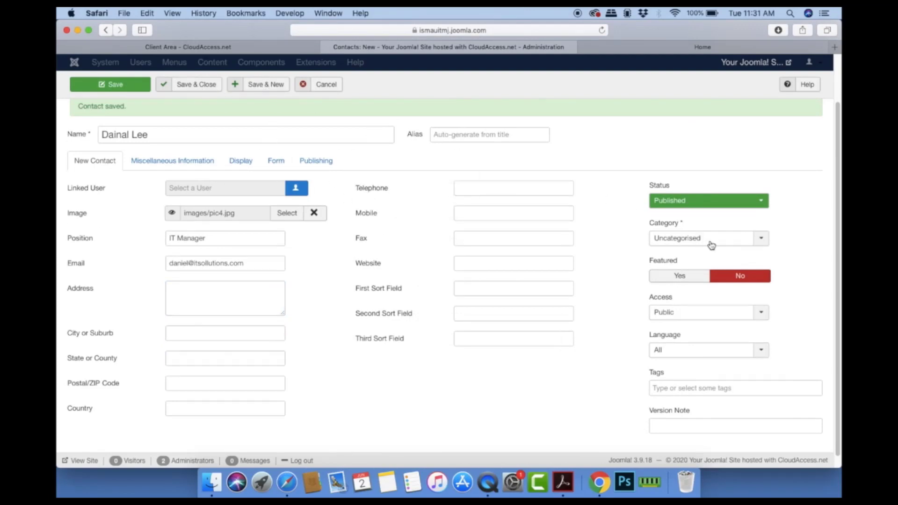
pyautogui.click(754, 238)
pyautogui.click(732, 285)
pyautogui.click(271, 90)
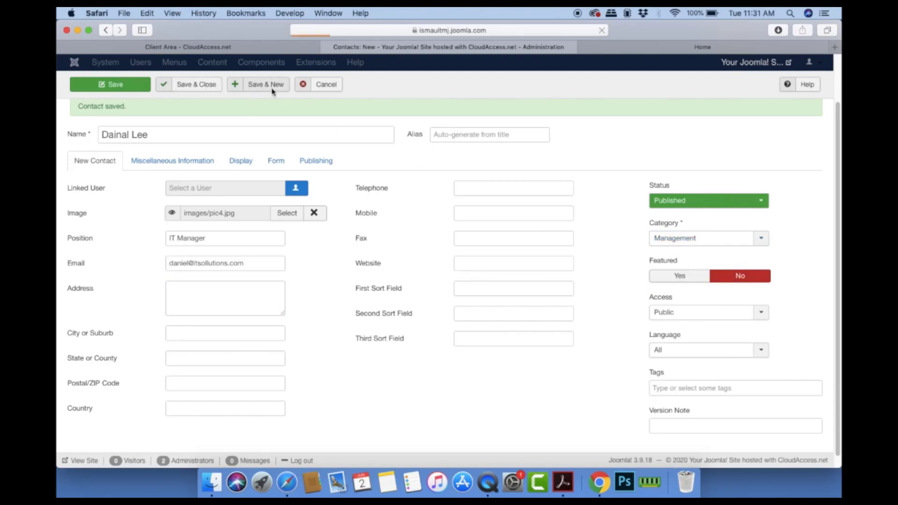
# Step: Enter the third contact's name and insert pic1.jpg as the contact photo
pyautogui.click(209, 189)
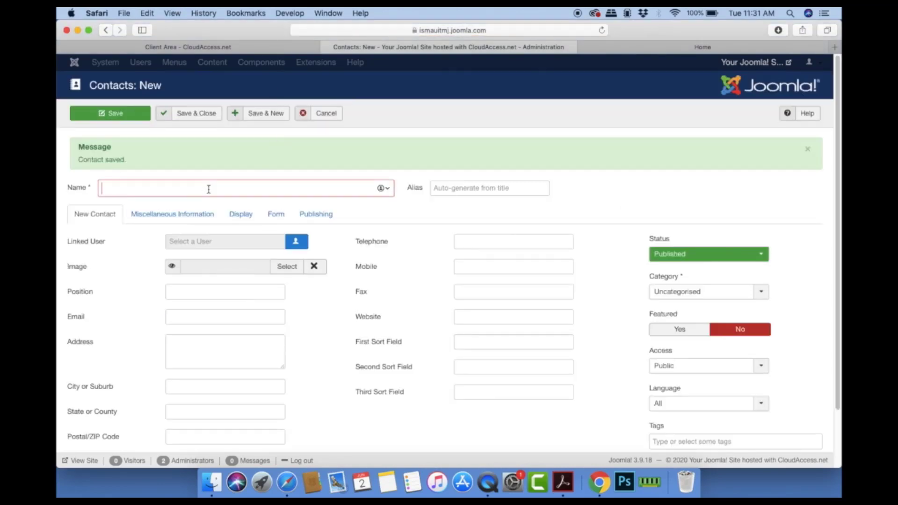
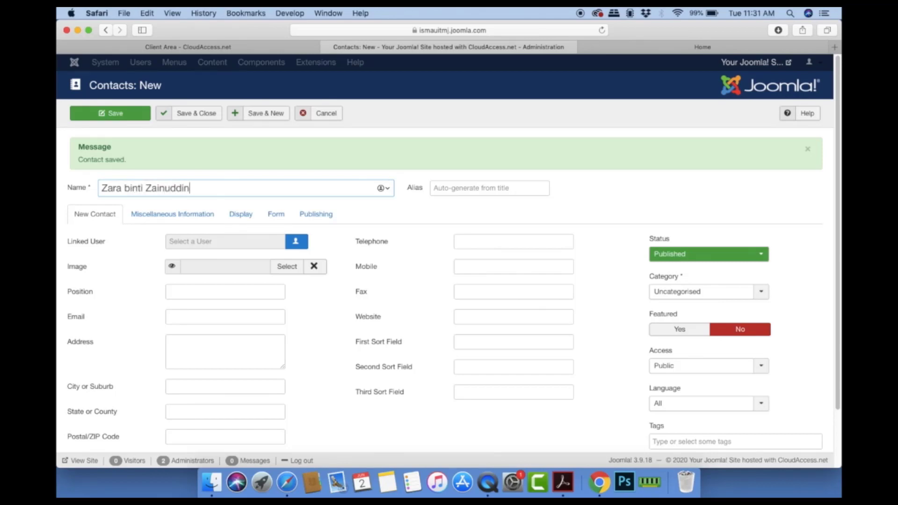
pyautogui.click(292, 267)
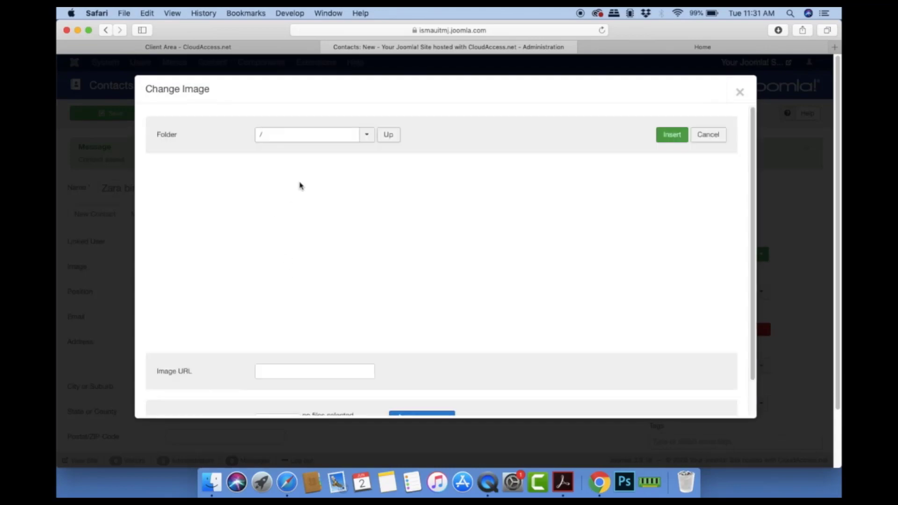
pyautogui.click(256, 271)
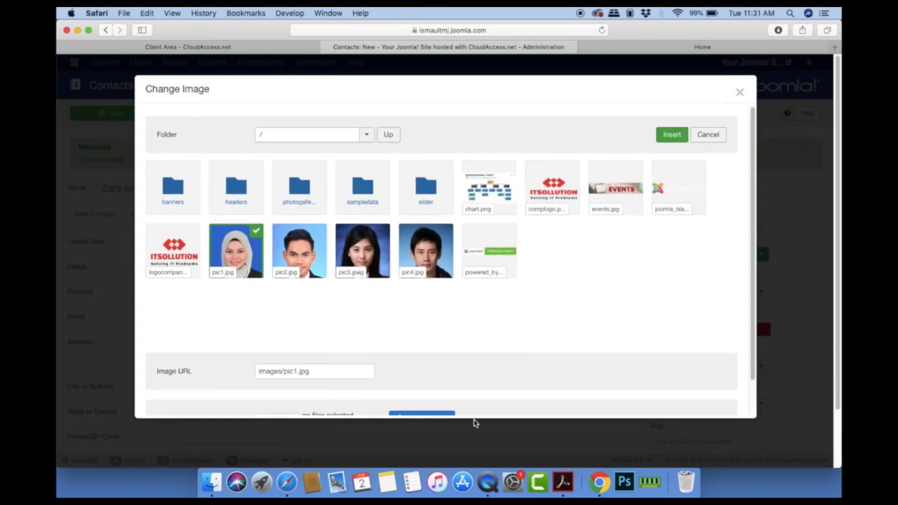
pyautogui.click(672, 135)
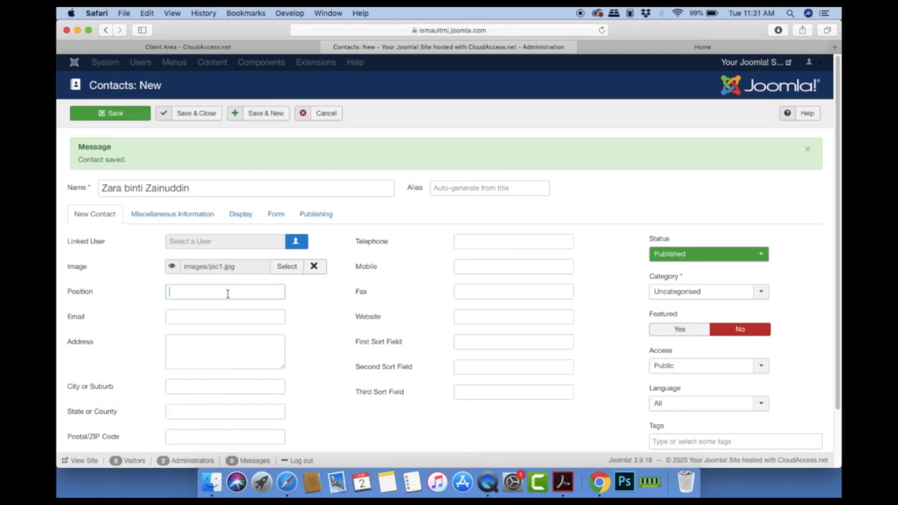
# Step: Set position Human Resource Manager, enter the e-mail, save, and open a new contact form
pyautogui.write('Human Resource Manager')
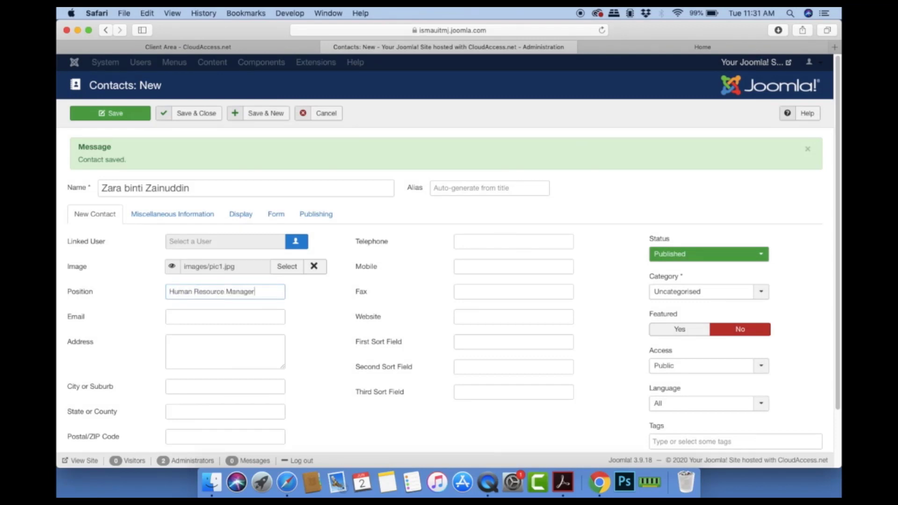
pyautogui.click(198, 316)
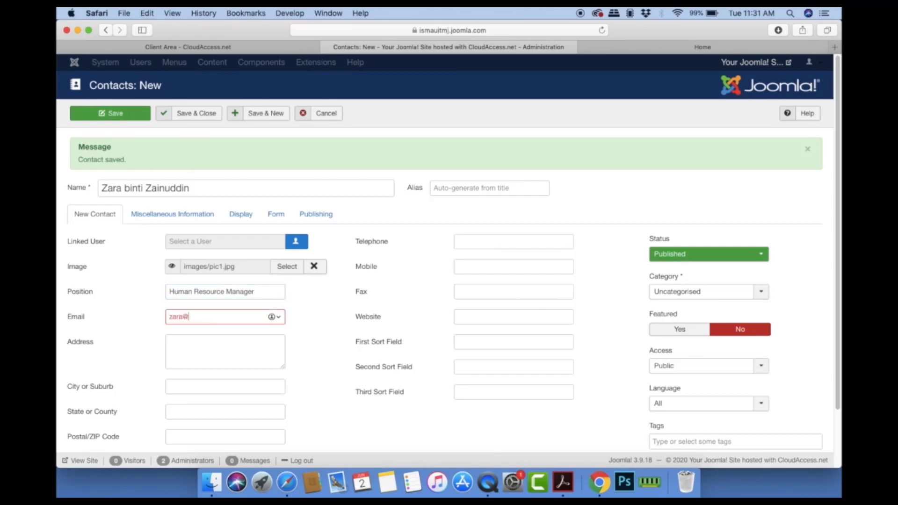
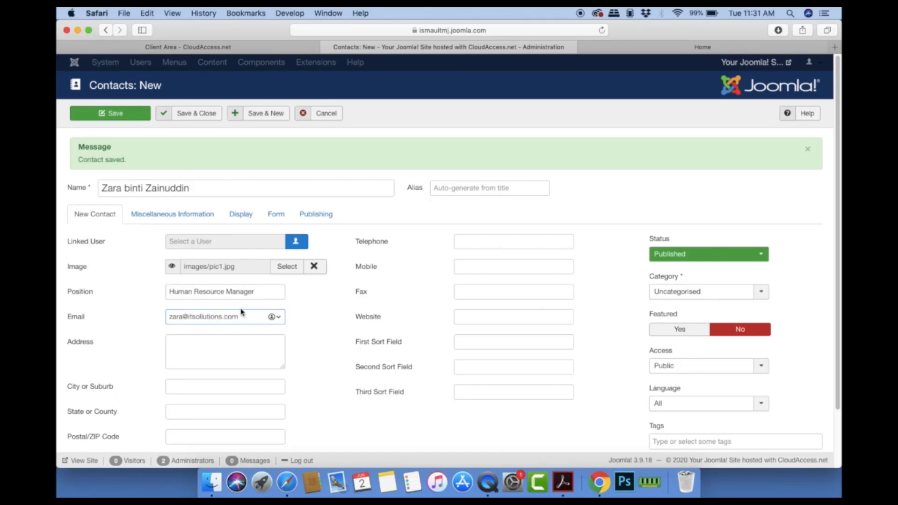
pyautogui.scroll(-3, 407, 354)
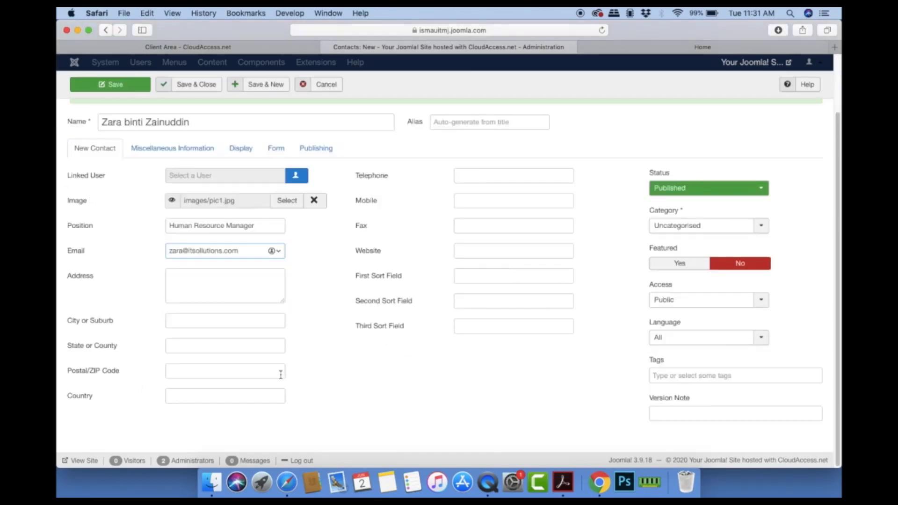
pyautogui.press('Return')
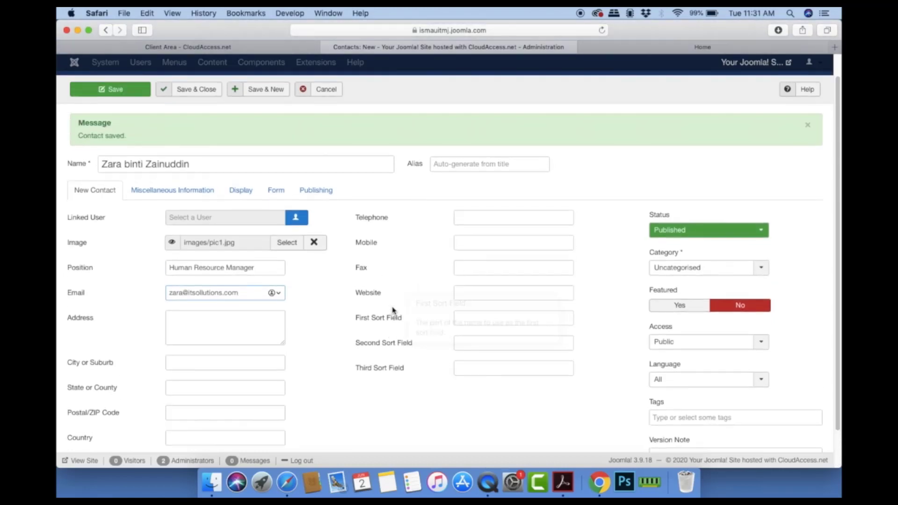
pyautogui.click(240, 91)
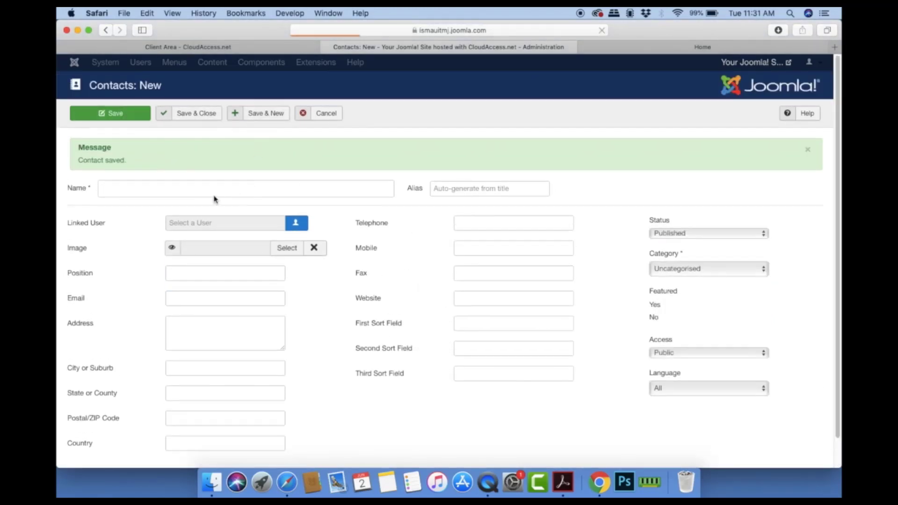
# Step: Enter the fourth contact's full name, correcting a mistyped letter
pyautogui.click(211, 191)
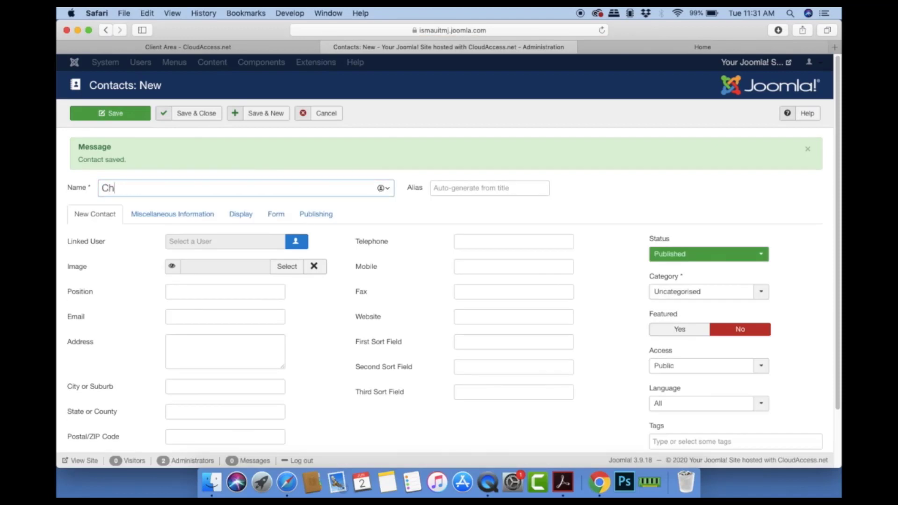
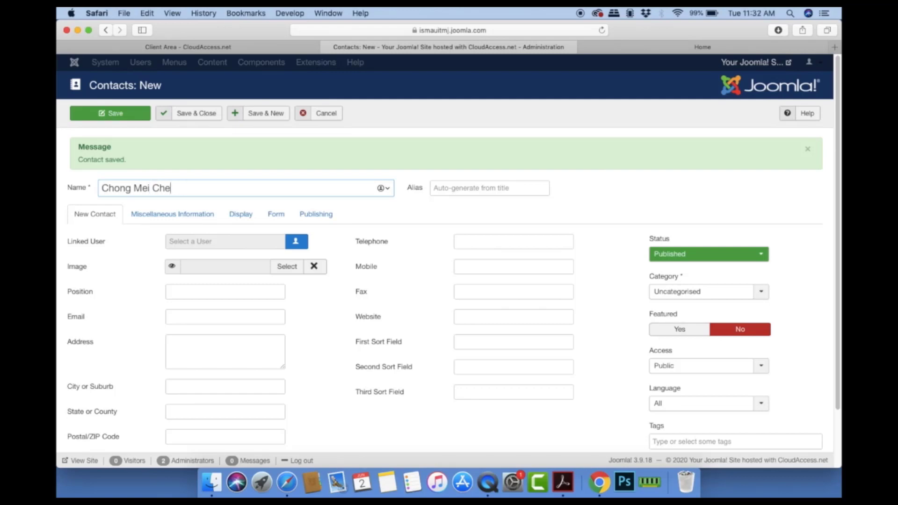
# Step: Set the contact's image to pic3.jpeg
pyautogui.click(288, 263)
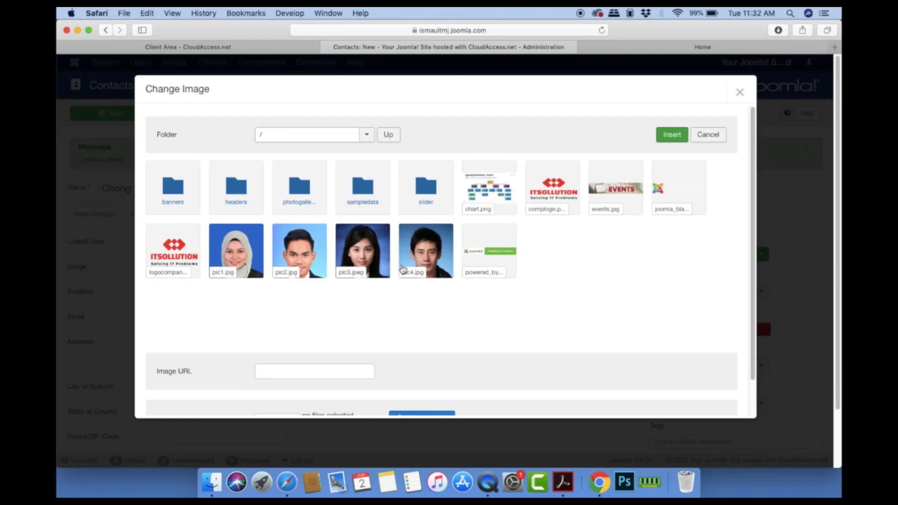
pyautogui.click(360, 260)
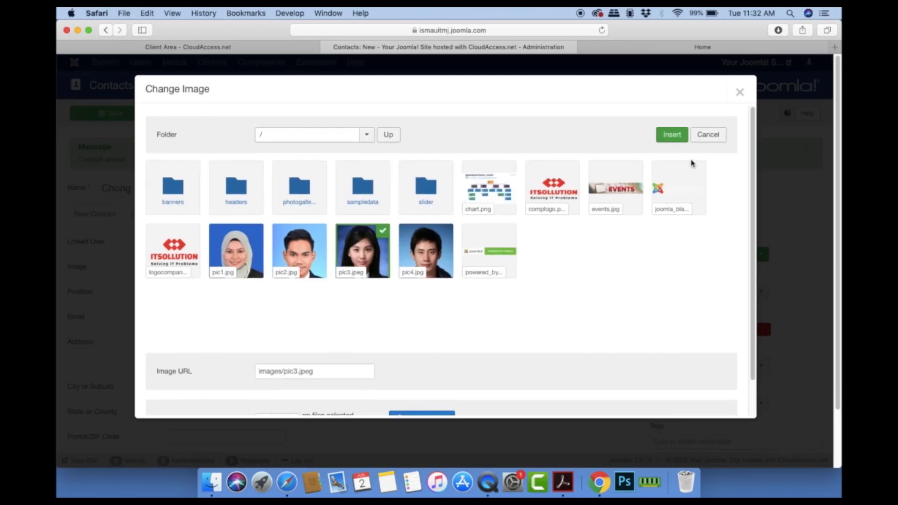
pyautogui.click(672, 135)
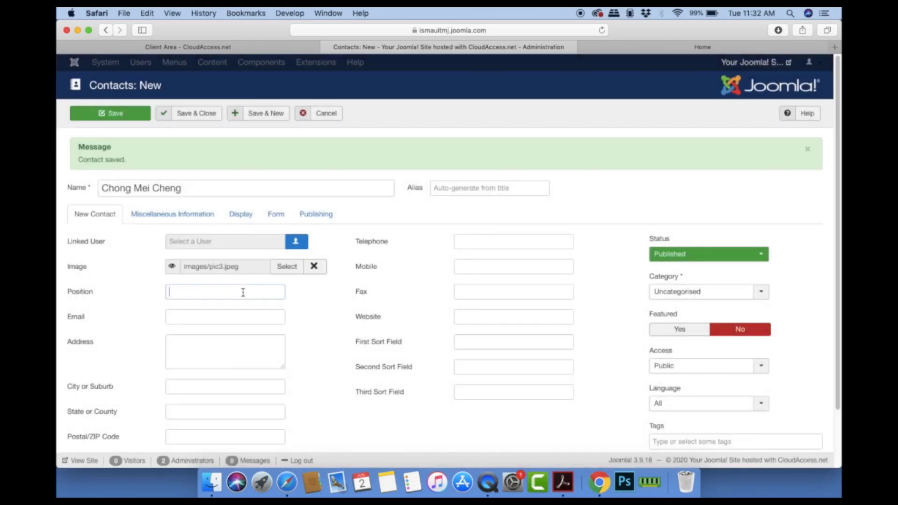
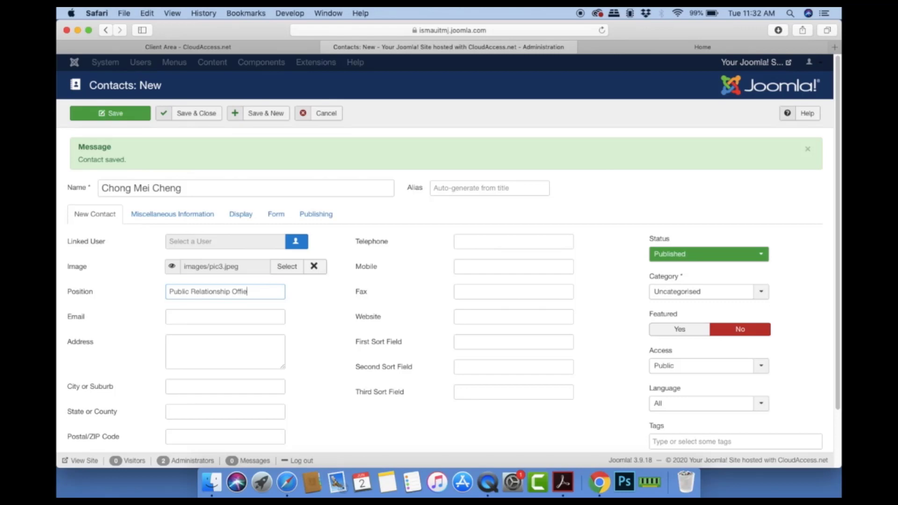
# Step: Enter the new contact's e-mail address in the Email field, correcting the domain typo
pyautogui.click(228, 317)
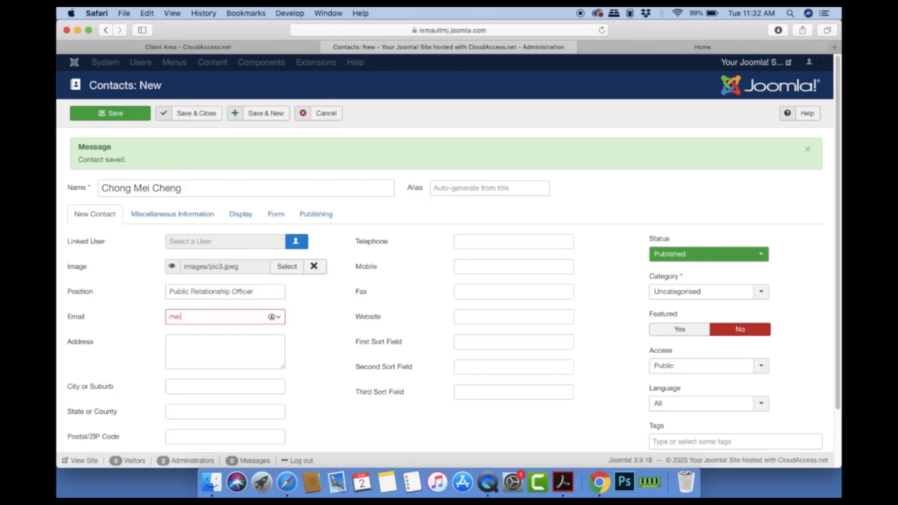
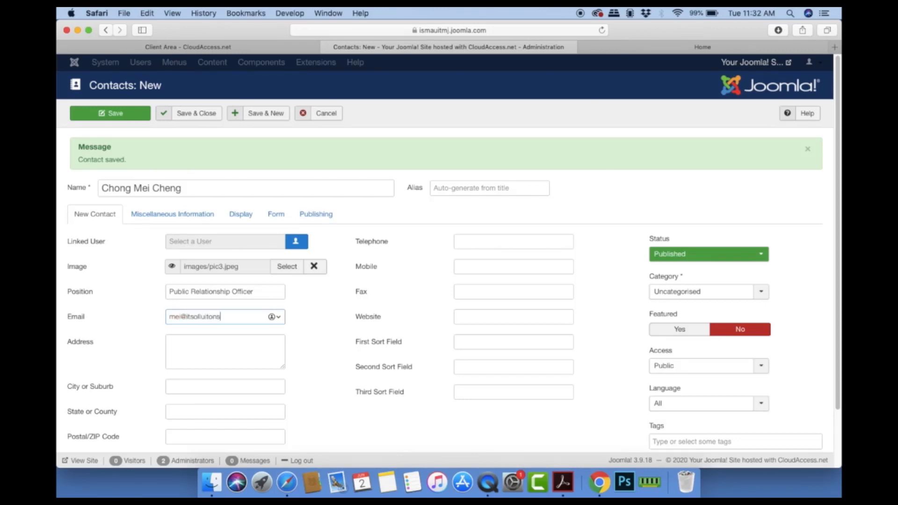
# Step: Put the contact in the Management category and save it
pyautogui.scroll(-2, 362, 357)
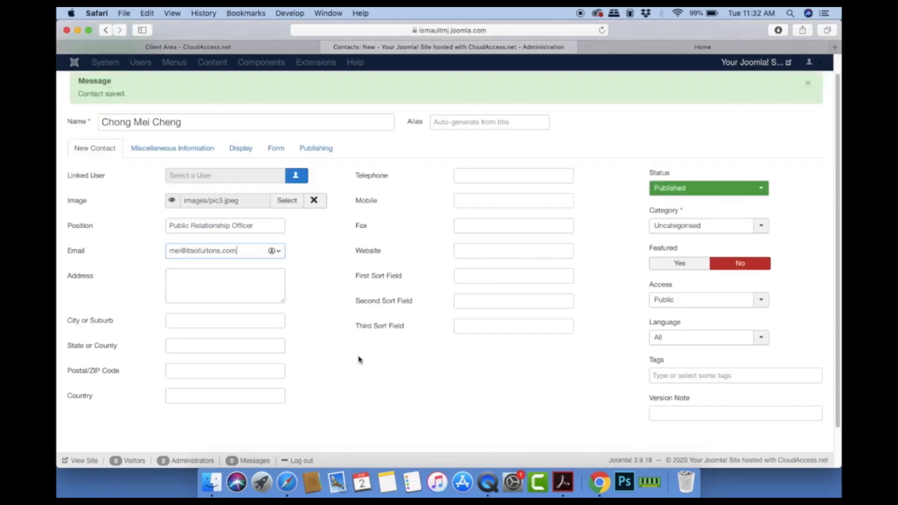
pyautogui.click(761, 268)
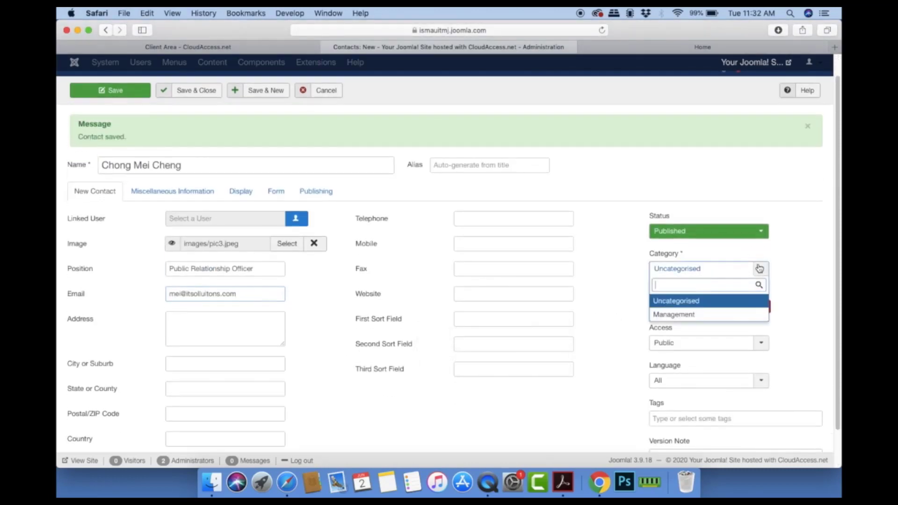
pyautogui.click(678, 314)
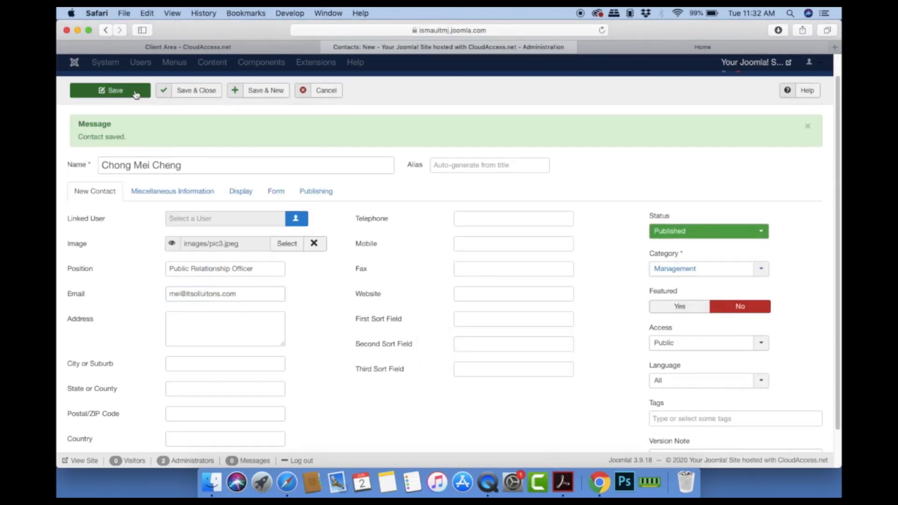
pyautogui.click(188, 92)
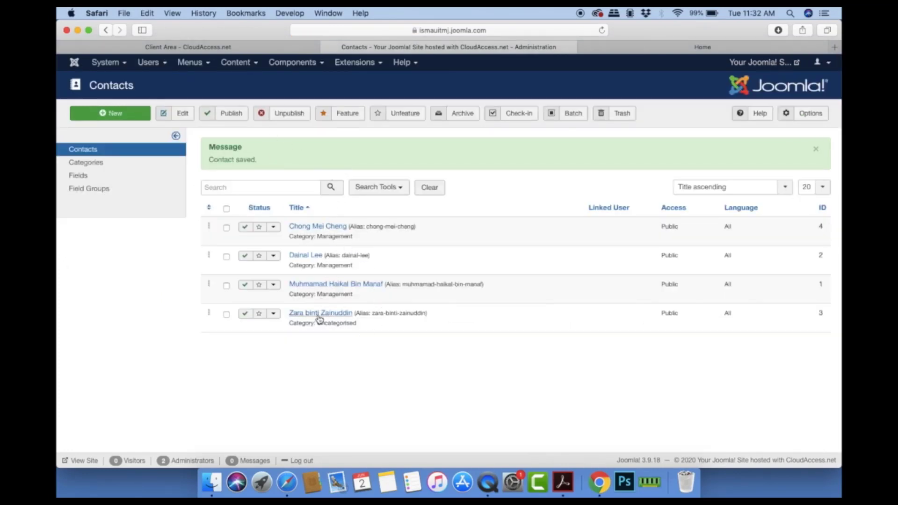
# Step: Move contact ID 3 from Uncategorised to Management, save it, and check the live site
pyautogui.click(333, 314)
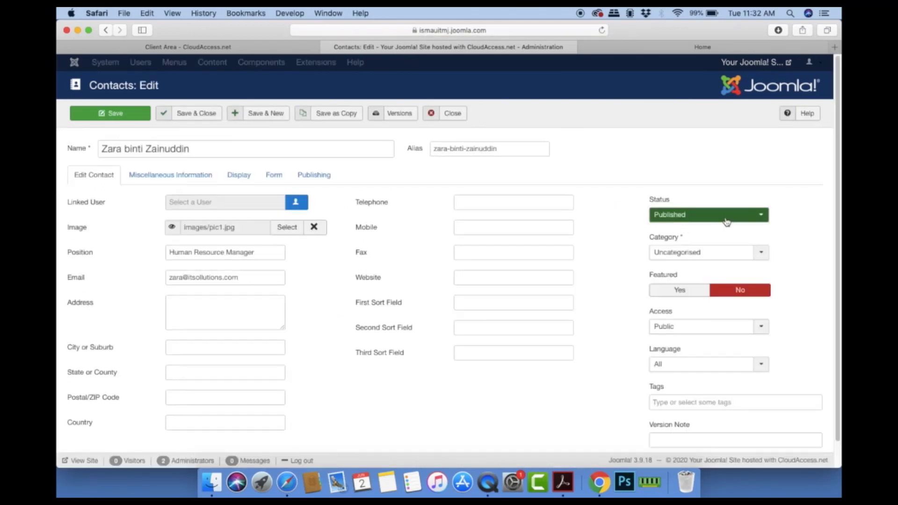
pyautogui.click(726, 257)
pyautogui.click(702, 294)
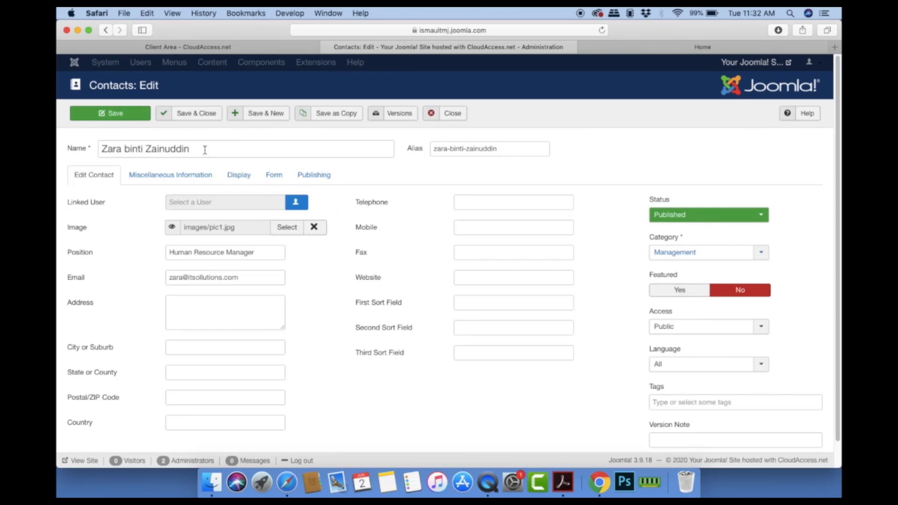
pyautogui.click(187, 114)
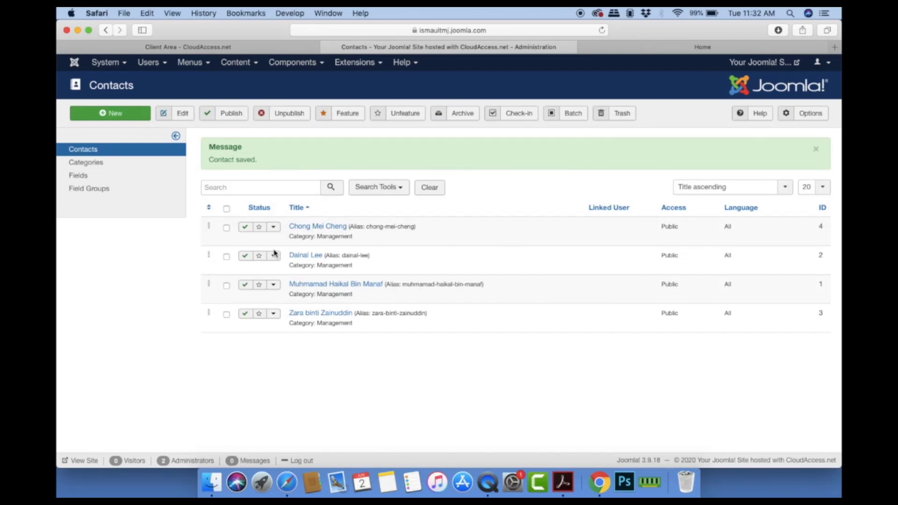
pyautogui.click(663, 49)
pyautogui.click(533, 49)
# Step: Open System > Global Configuration and select Contacts in the sidebar
pyautogui.click(100, 63)
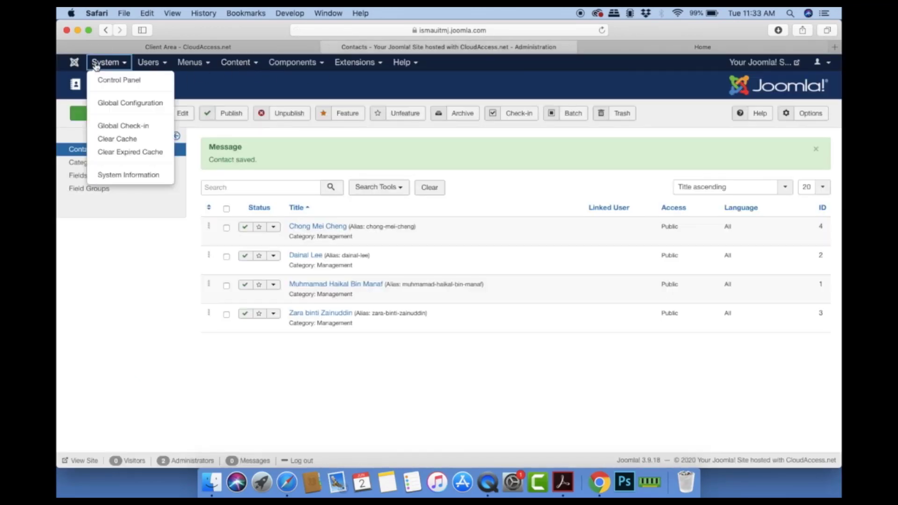
pyautogui.click(115, 105)
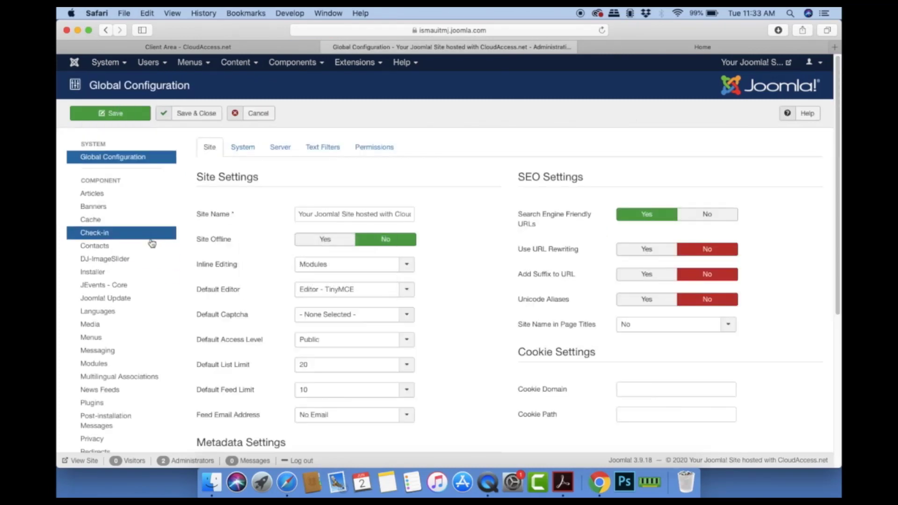
pyautogui.scroll(-5, 152, 281)
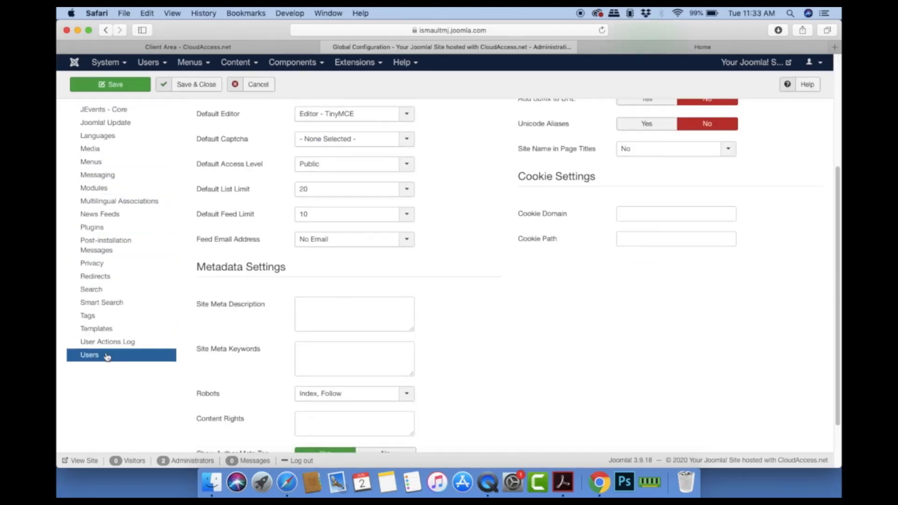
pyautogui.scroll(5, 108, 344)
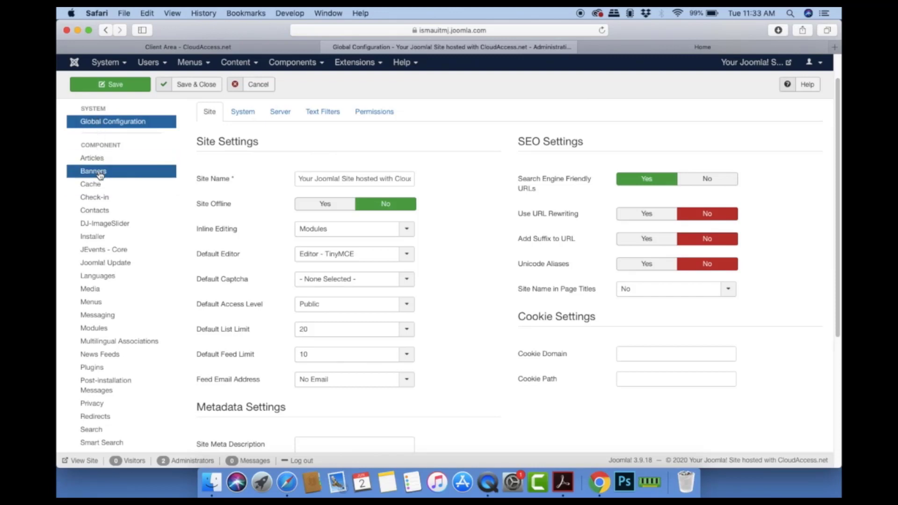
pyautogui.click(101, 211)
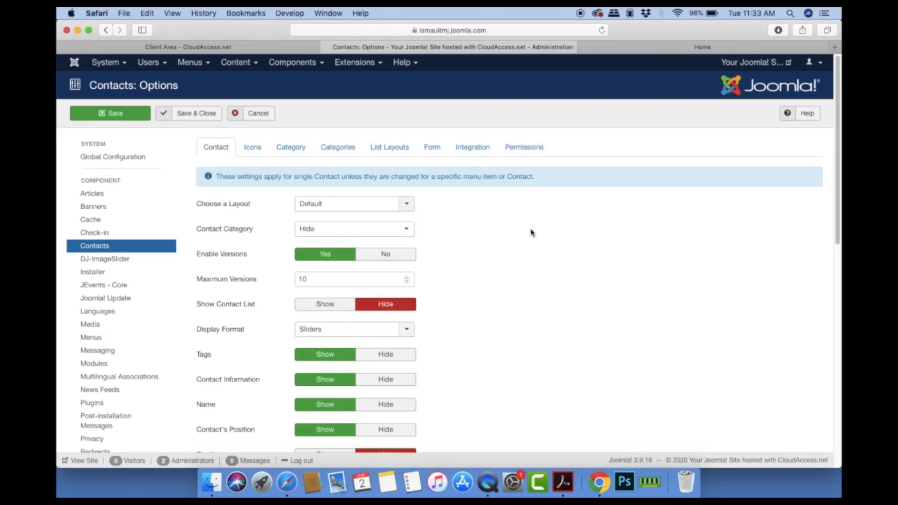
# Step: Keep the Default contact layout and leave Category set to Hide
pyautogui.scroll(-3, 532, 232)
pyautogui.click(407, 140)
pyautogui.click(408, 144)
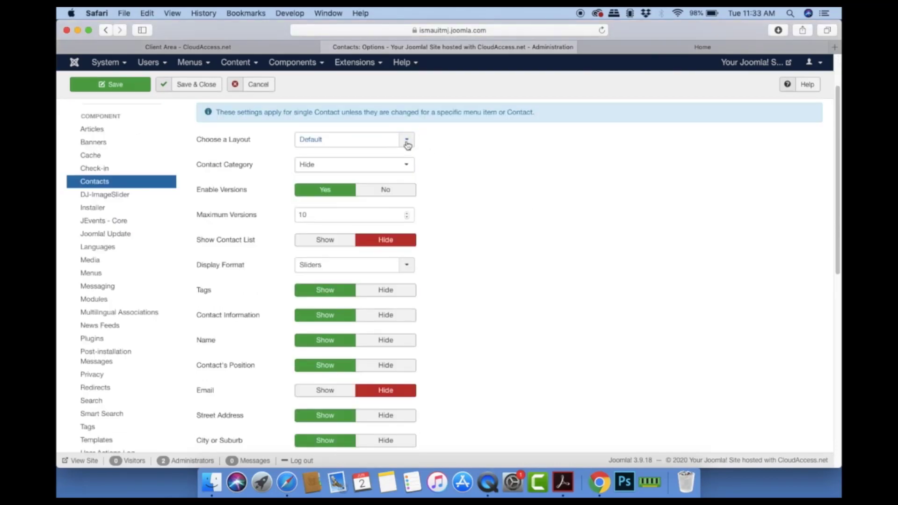
pyautogui.click(406, 141)
pyautogui.click(408, 144)
pyautogui.click(408, 167)
pyautogui.click(409, 181)
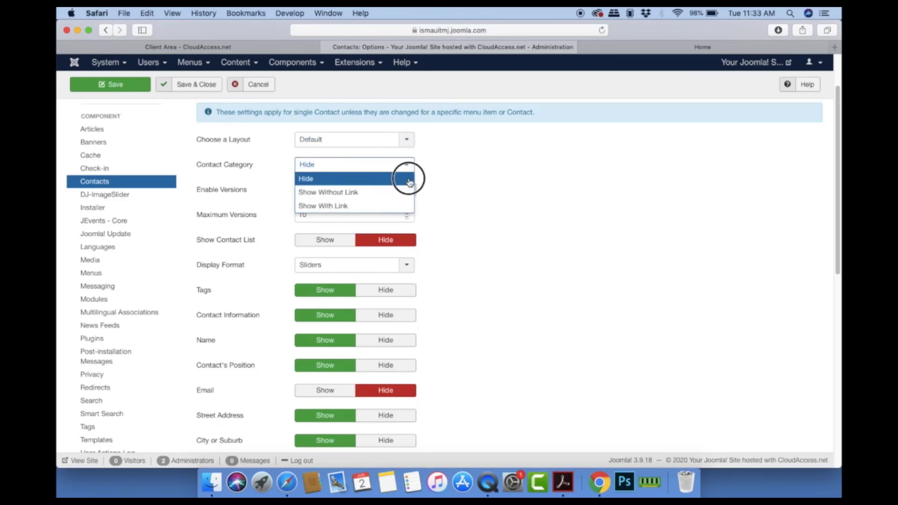
pyautogui.click(408, 167)
pyautogui.click(482, 184)
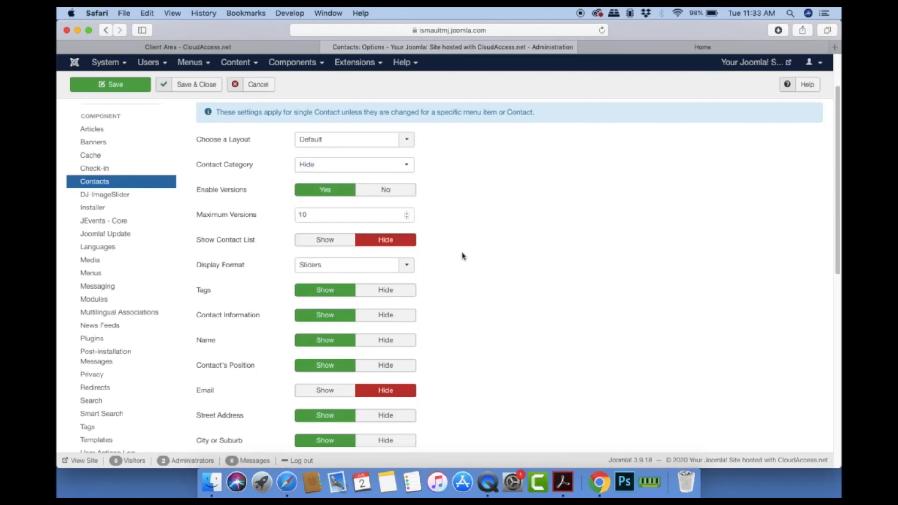
# Step: Show the contact list on contact pages and keep the Sliders display format
pyautogui.scroll(-1, 463, 256)
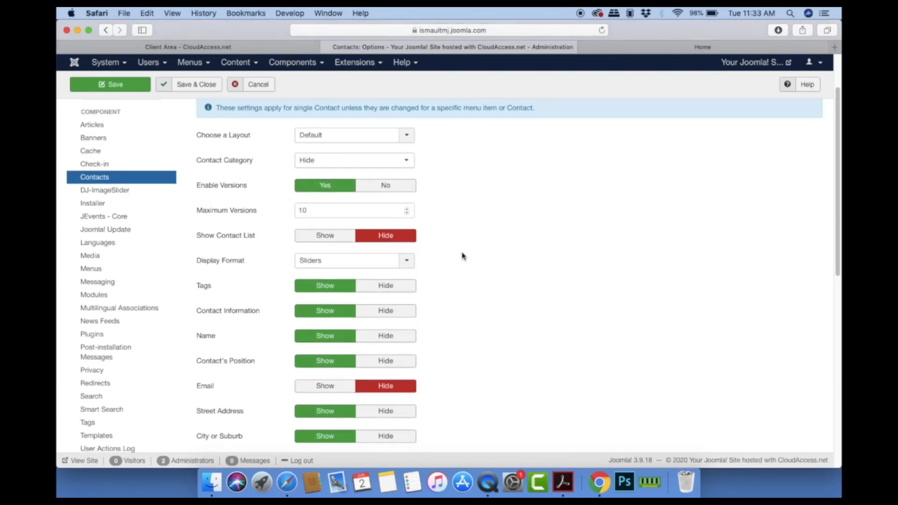
pyautogui.click(317, 240)
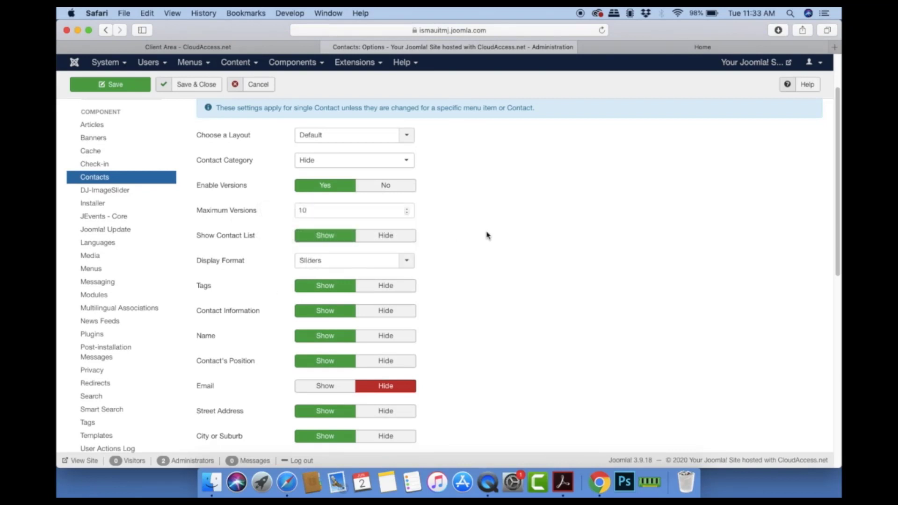
pyautogui.scroll(-2, 542, 230)
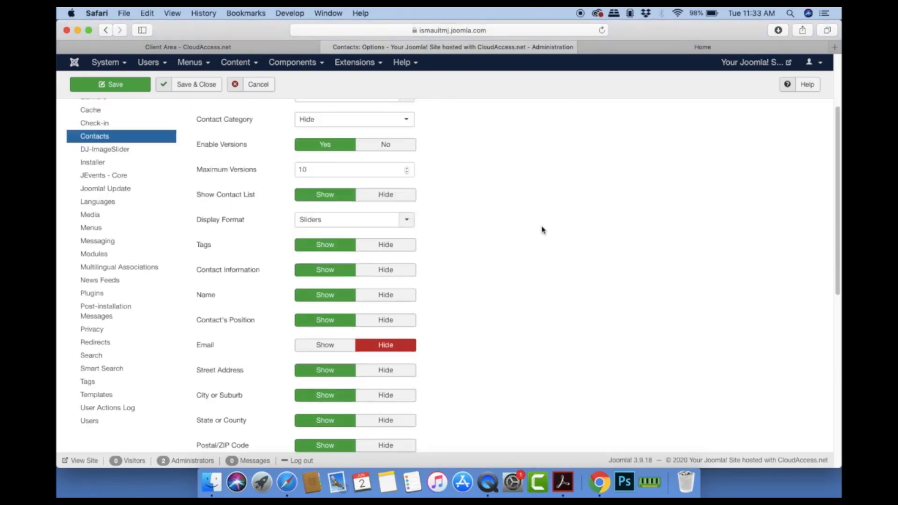
pyautogui.click(375, 229)
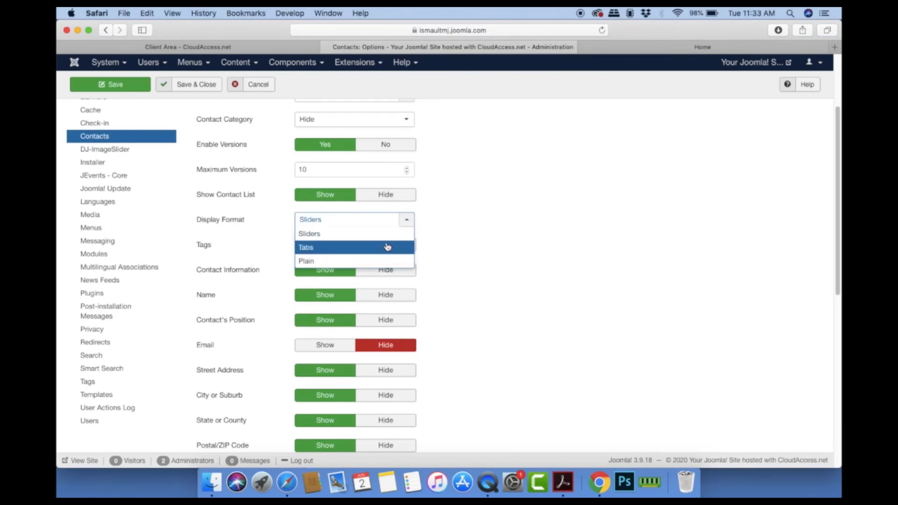
pyautogui.click(377, 234)
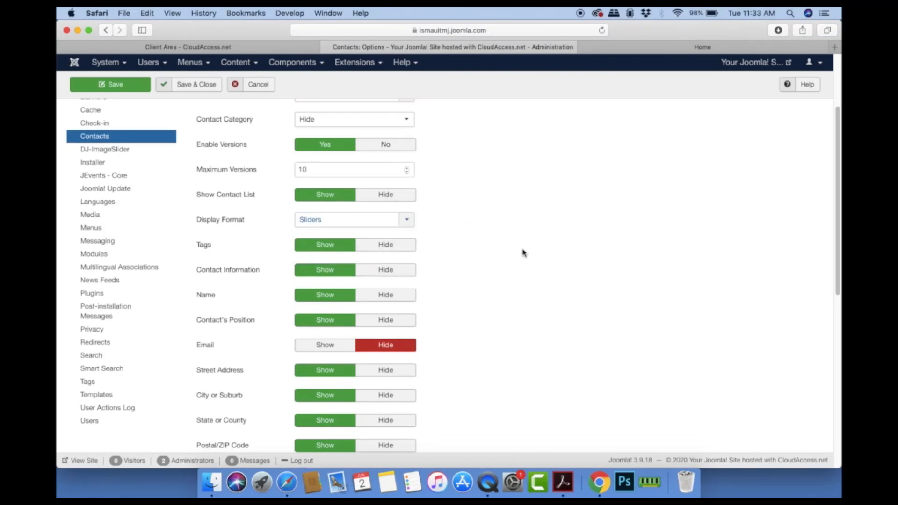
# Step: Show the contact's e-mail address and review the remaining Contact tab settings
pyautogui.scroll(-3, 523, 253)
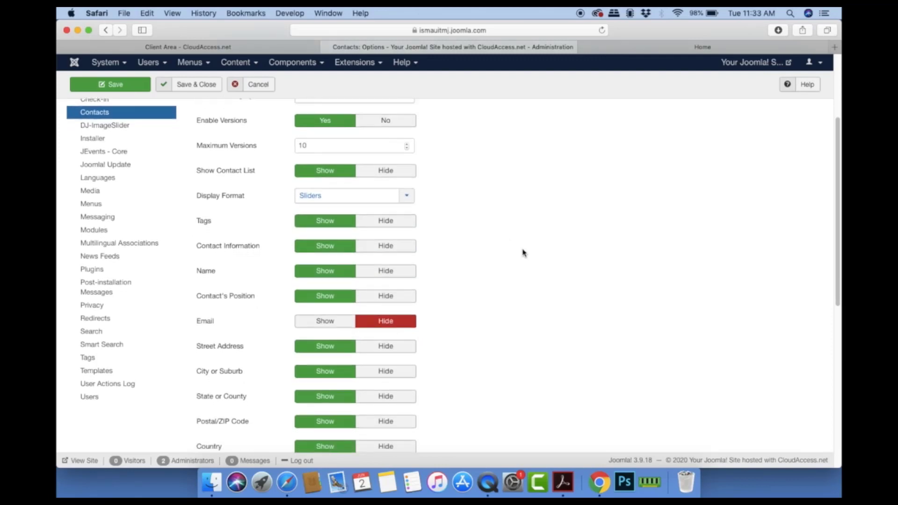
pyautogui.scroll(-4, 524, 253)
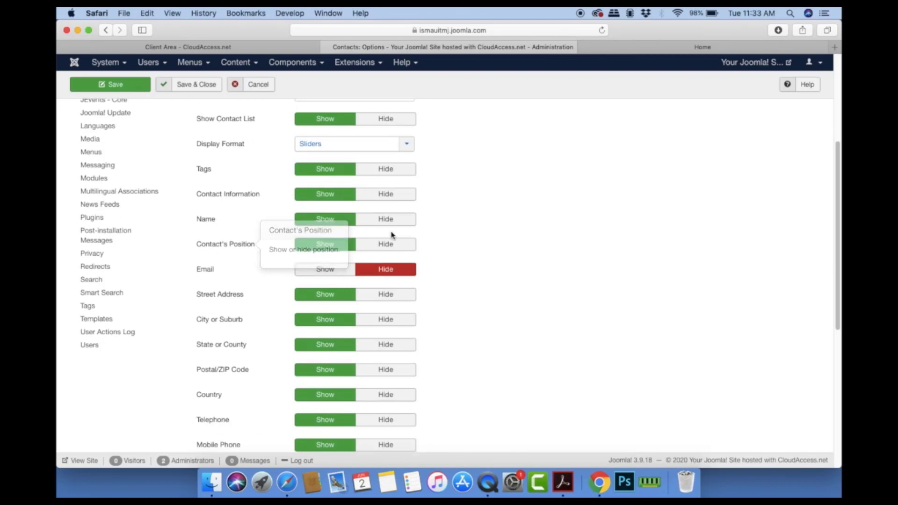
pyautogui.click(326, 271)
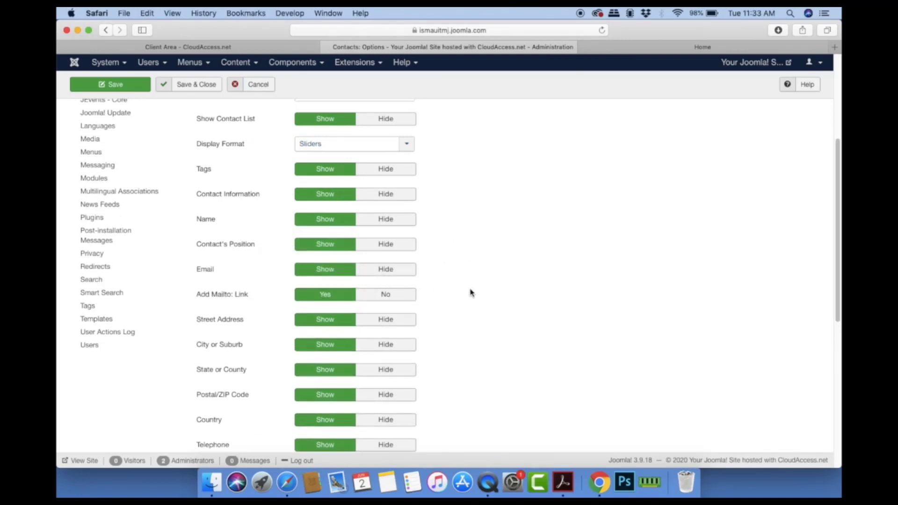
pyautogui.scroll(-2, 471, 293)
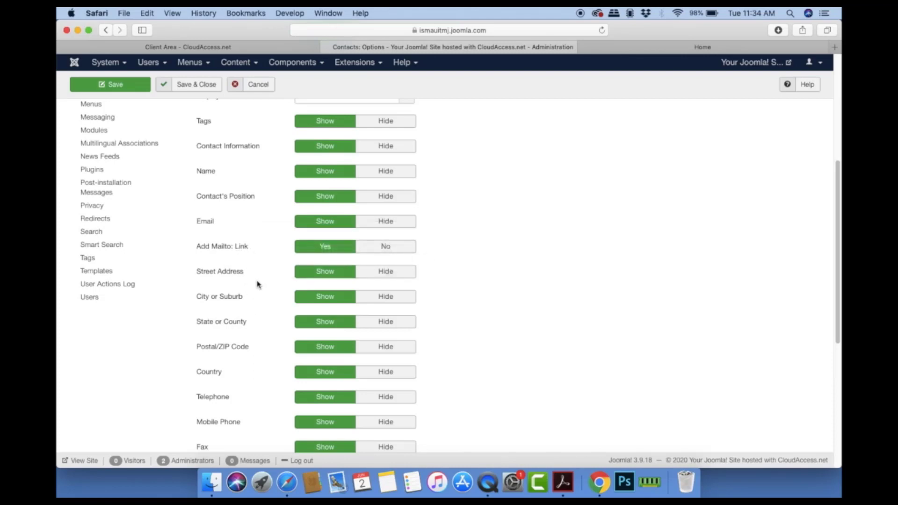
pyautogui.scroll(-3, 255, 327)
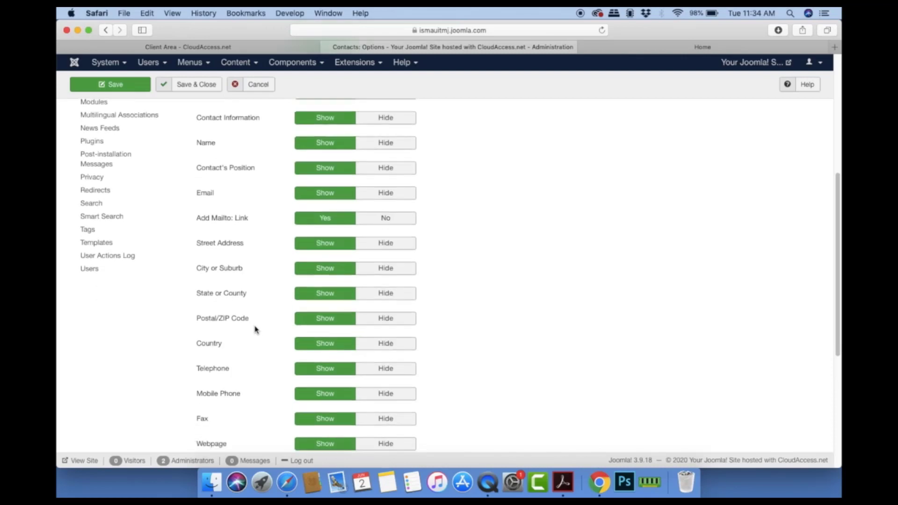
pyautogui.scroll(-4, 251, 275)
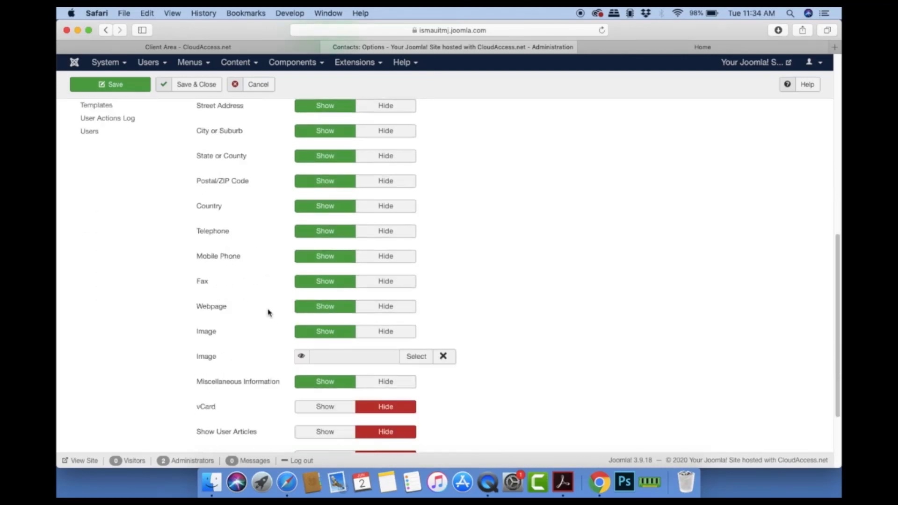
pyautogui.scroll(1, 269, 312)
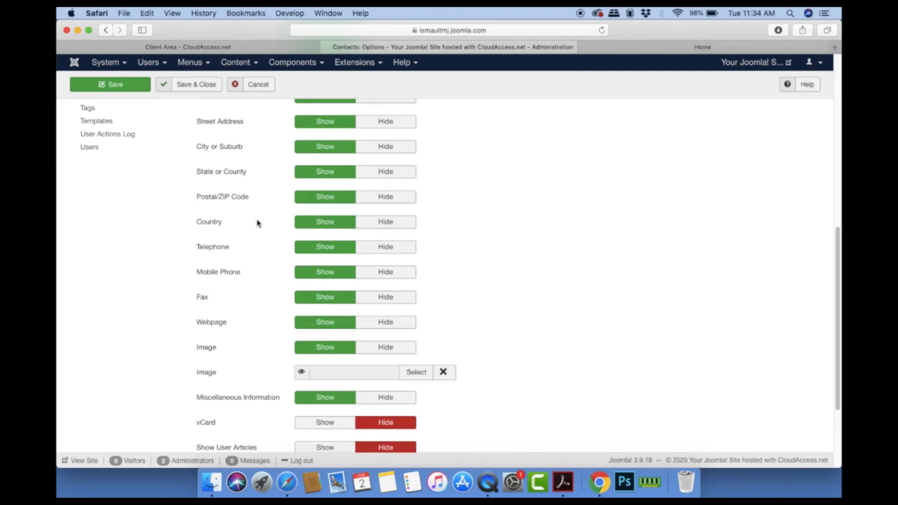
# Step: Hide Country, Postal/ZIP Code, State or County, City or Suburb and Street Address
pyautogui.click(386, 222)
pyautogui.click(386, 198)
pyautogui.click(386, 173)
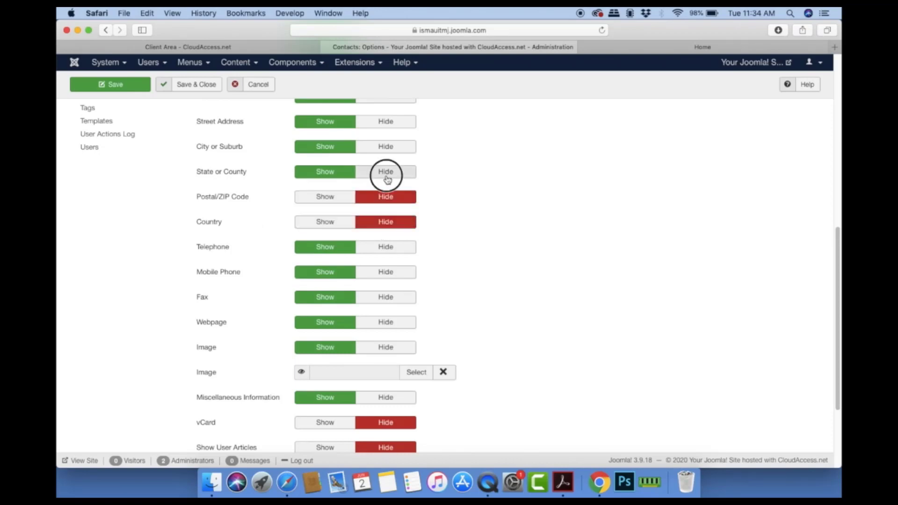
pyautogui.click(384, 149)
pyautogui.click(386, 122)
pyautogui.scroll(5, 479, 206)
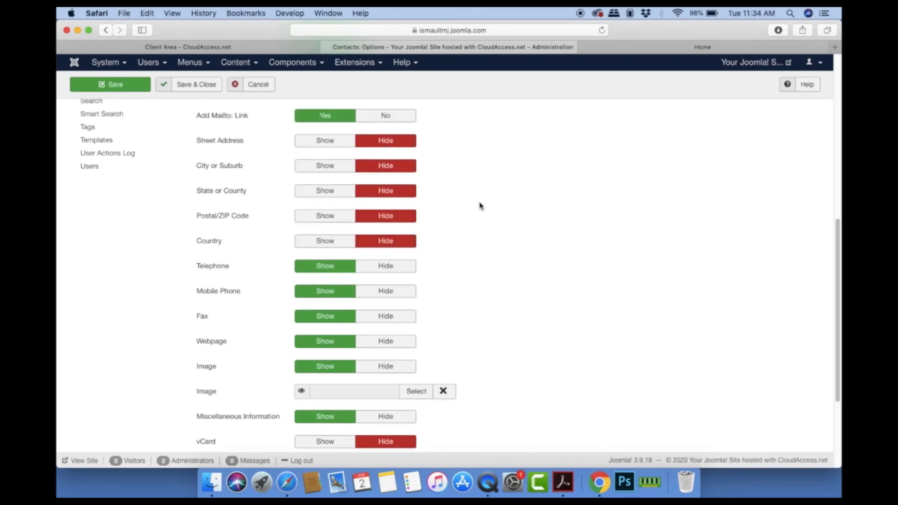
# Step: Set vCard to Show on contact pages
pyautogui.scroll(-3, 487, 235)
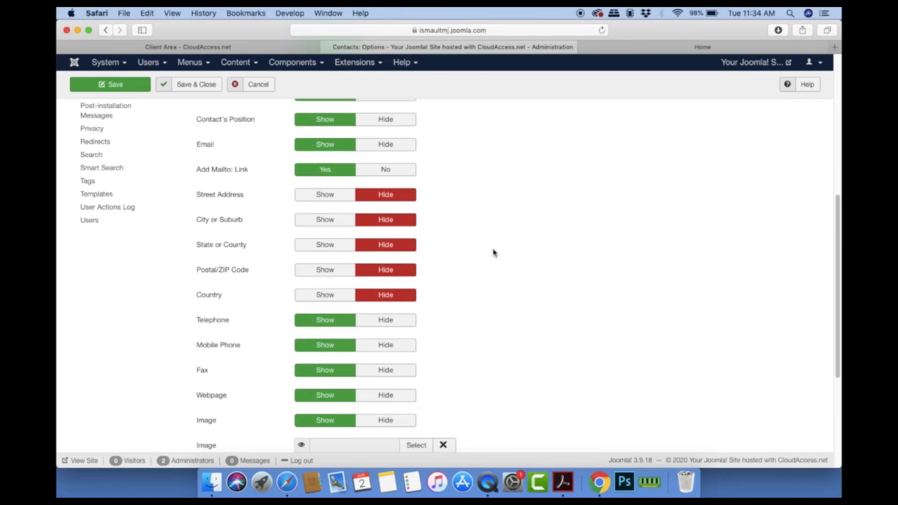
pyautogui.scroll(-2, 494, 252)
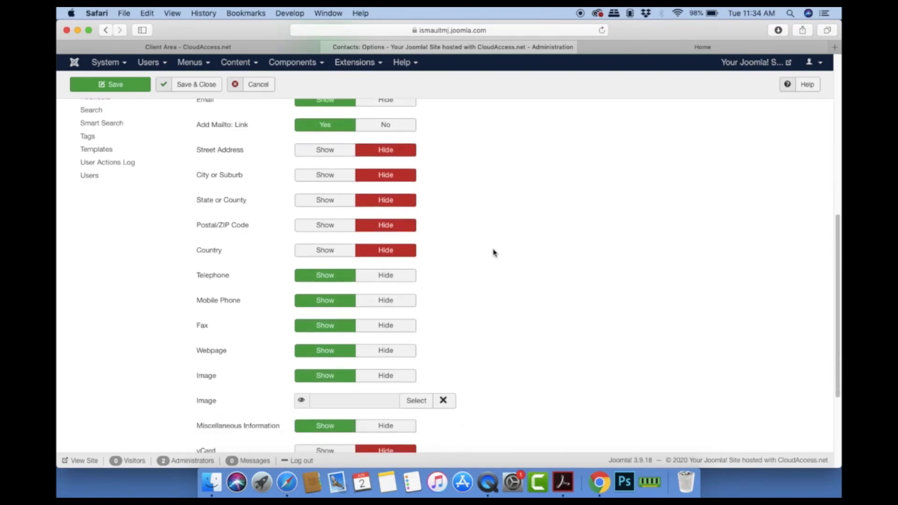
pyautogui.scroll(-4, 494, 253)
pyautogui.scroll(-1, 494, 253)
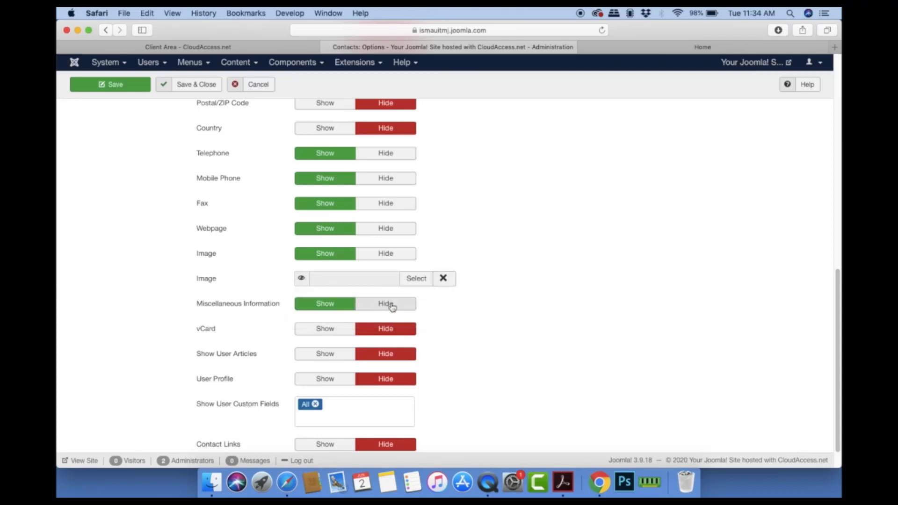
pyautogui.scroll(-1, 466, 322)
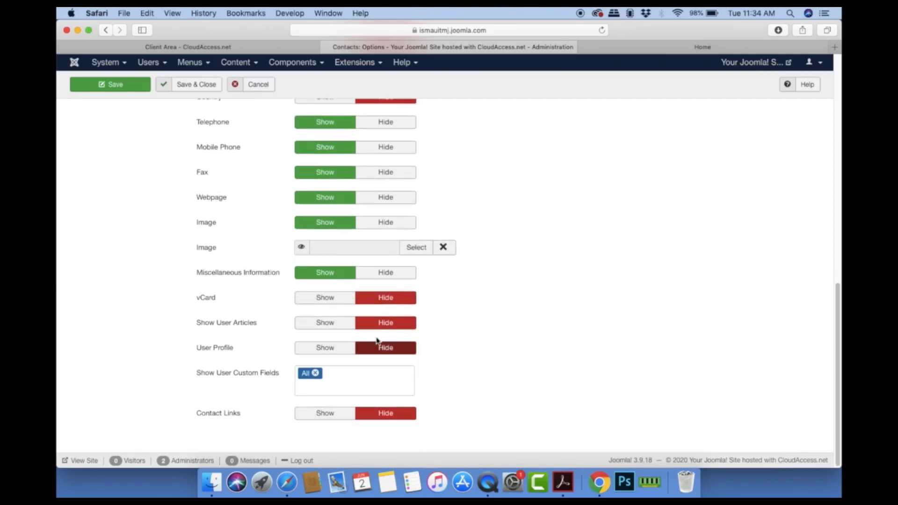
pyautogui.click(325, 299)
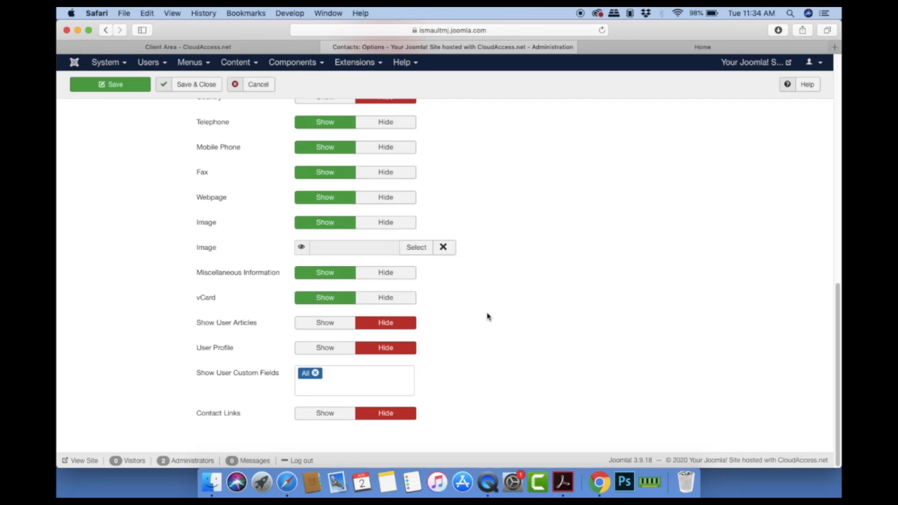
# Step: Toggle Contact Links to inspect the empty Link A–E label fields
pyautogui.scroll(6, 487, 316)
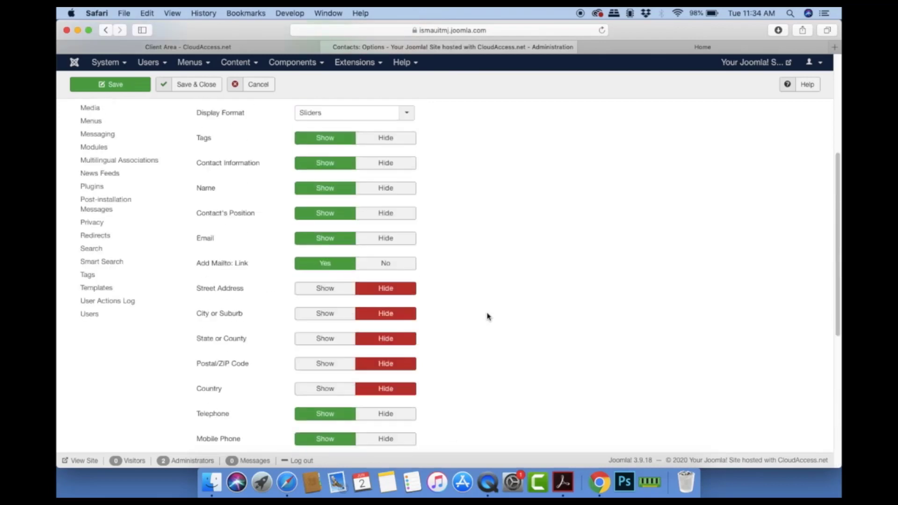
pyautogui.scroll(-6, 487, 316)
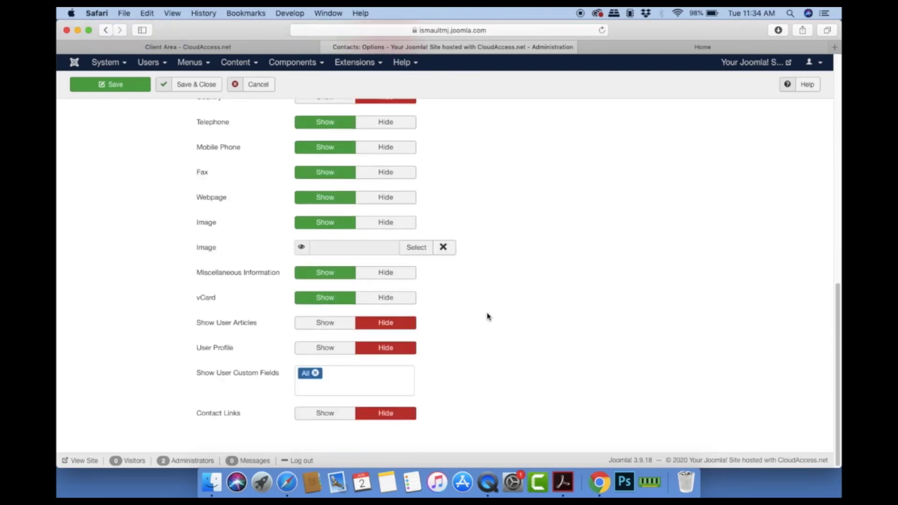
pyautogui.click(307, 416)
pyautogui.scroll(-3, 594, 369)
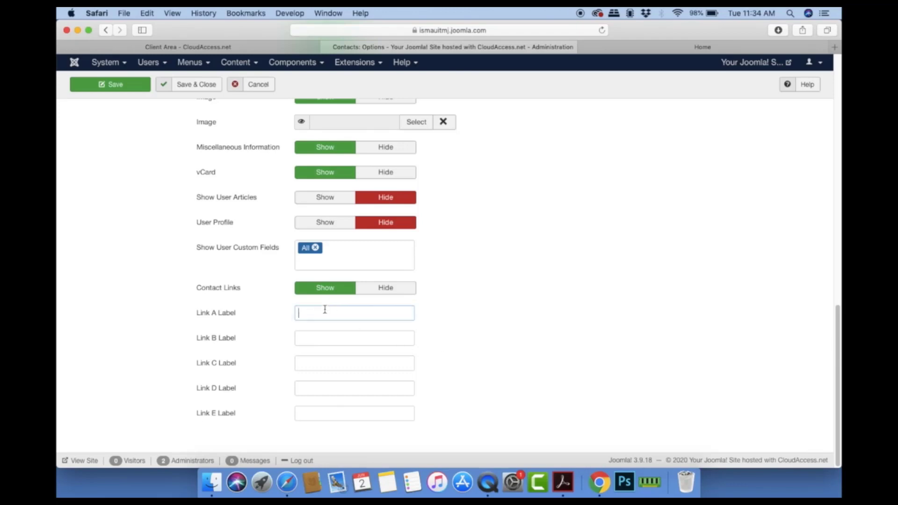
pyautogui.click(322, 337)
pyautogui.click(377, 290)
pyautogui.scroll(10, 538, 276)
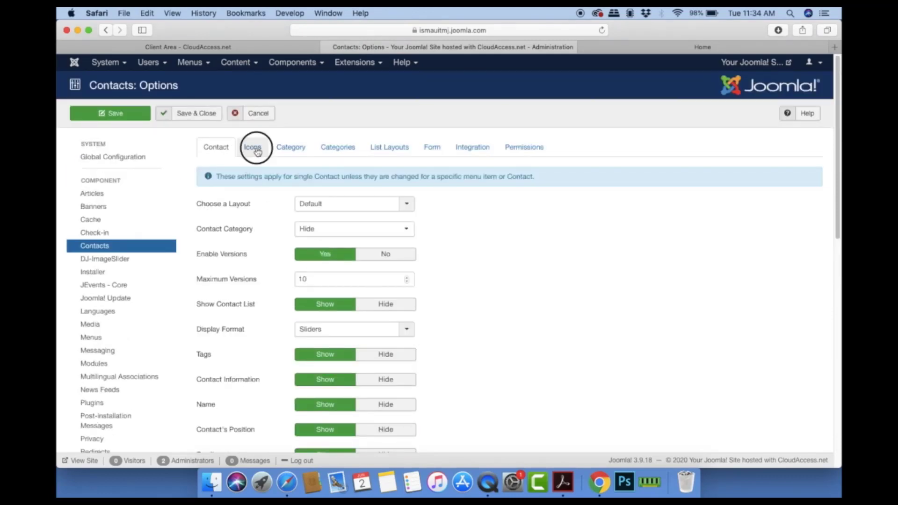
# Step: Look through the Icons, Category and Categories tabs, ending on List Layouts
pyautogui.click(252, 147)
pyautogui.click(289, 147)
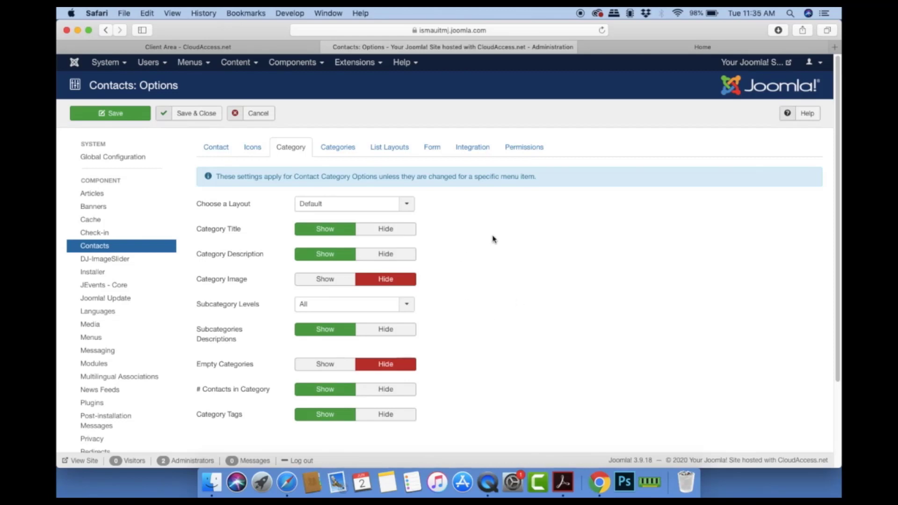
pyautogui.click(346, 149)
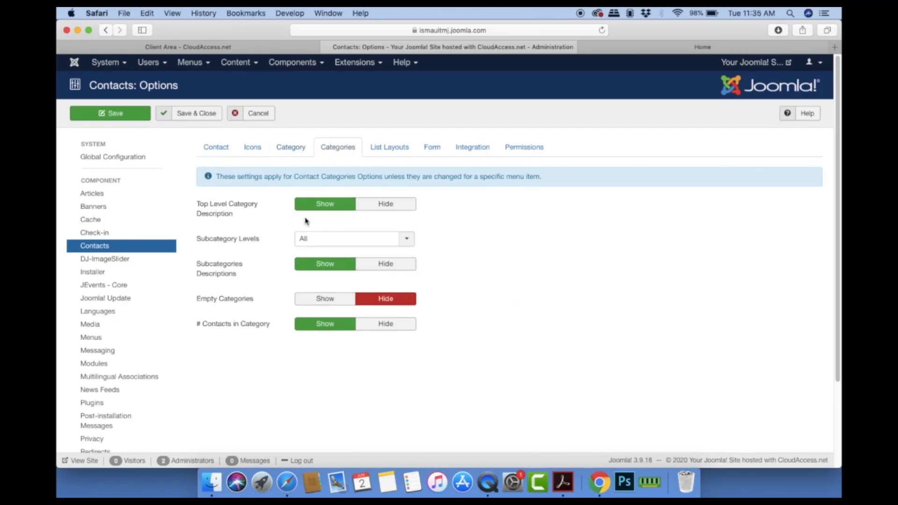
pyautogui.click(386, 150)
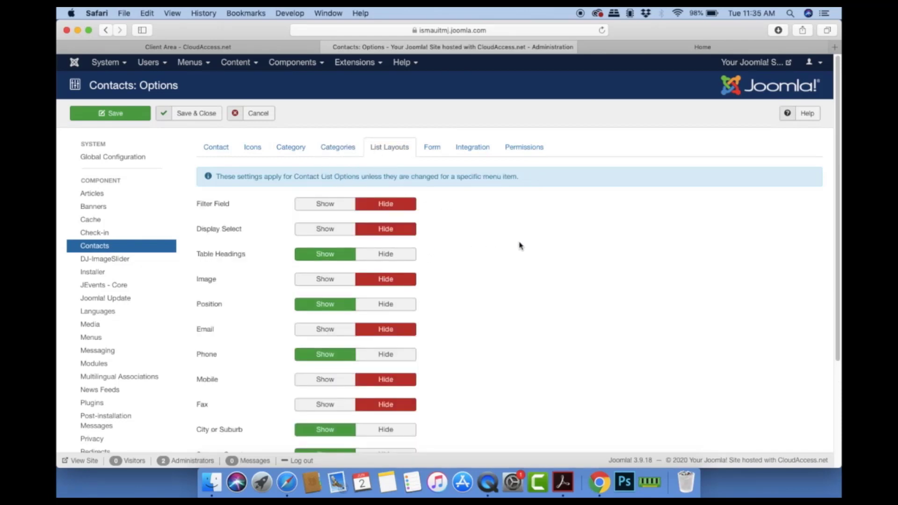
# Step: Set Display Select and Image to Show in contact lists
pyautogui.click(333, 230)
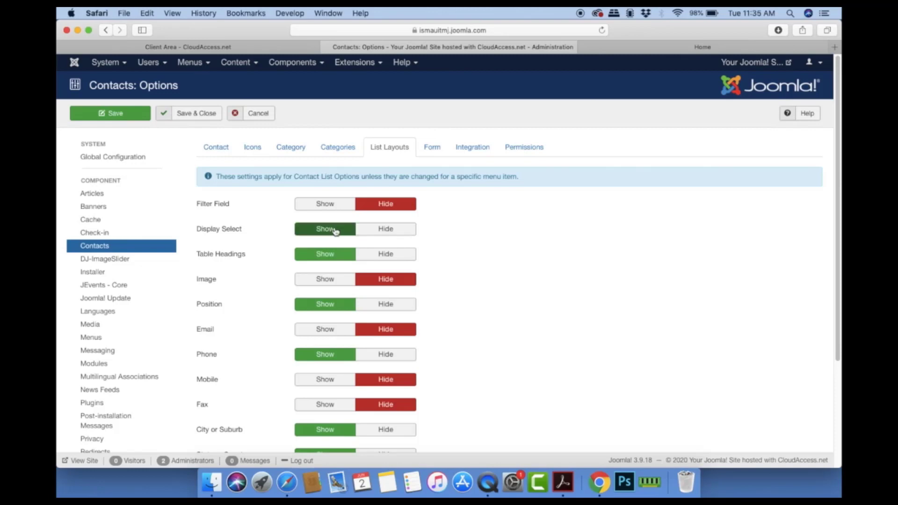
pyautogui.click(345, 235)
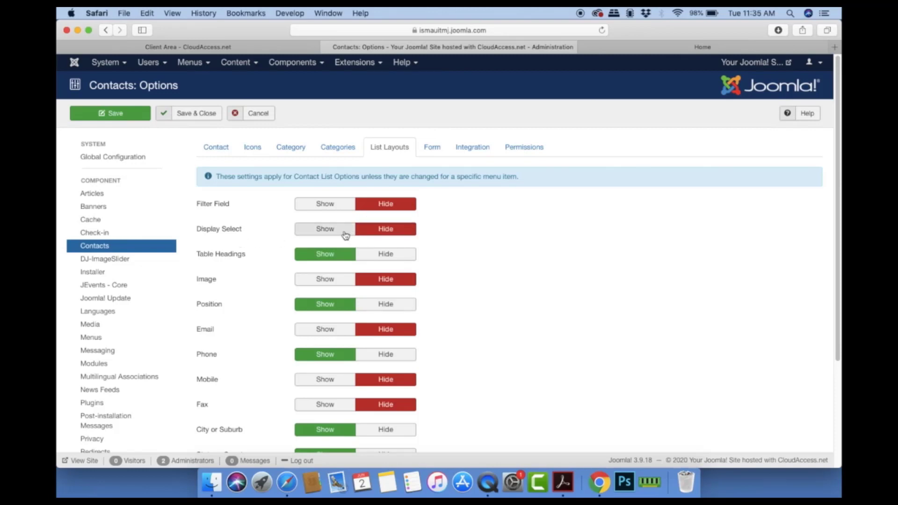
pyautogui.click(353, 230)
pyautogui.click(331, 235)
pyautogui.click(331, 235)
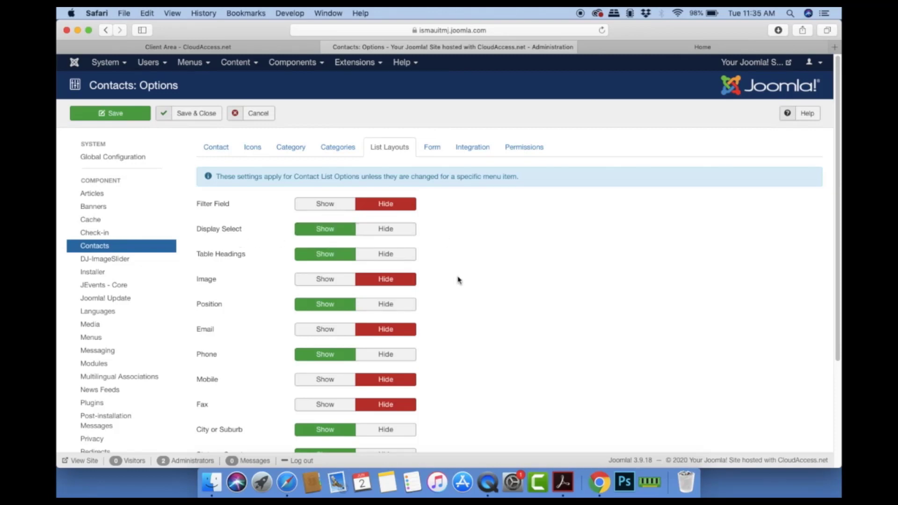
pyautogui.scroll(-2, 459, 280)
pyautogui.click(312, 259)
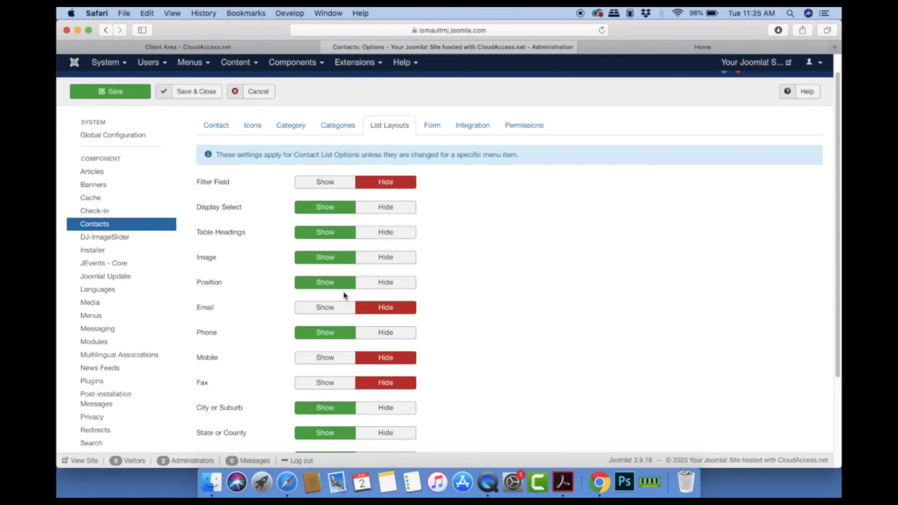
# Step: Show Email and Mobile; hide City or Suburb, State or County and Country
pyautogui.click(319, 314)
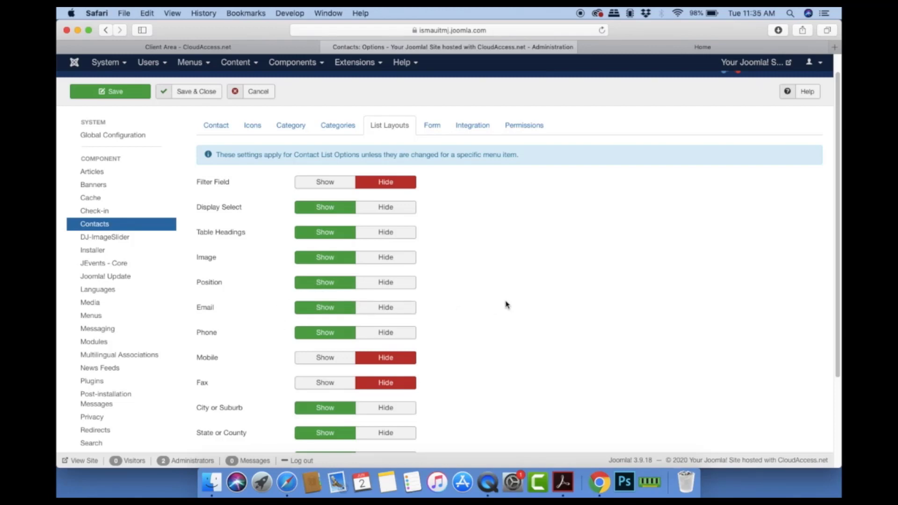
pyautogui.scroll(-1, 506, 304)
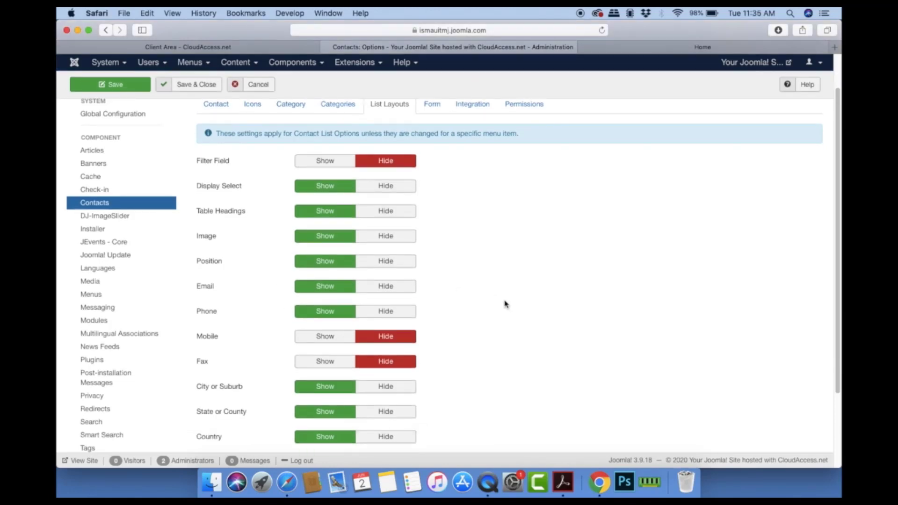
pyautogui.scroll(-5, 506, 304)
pyautogui.click(321, 237)
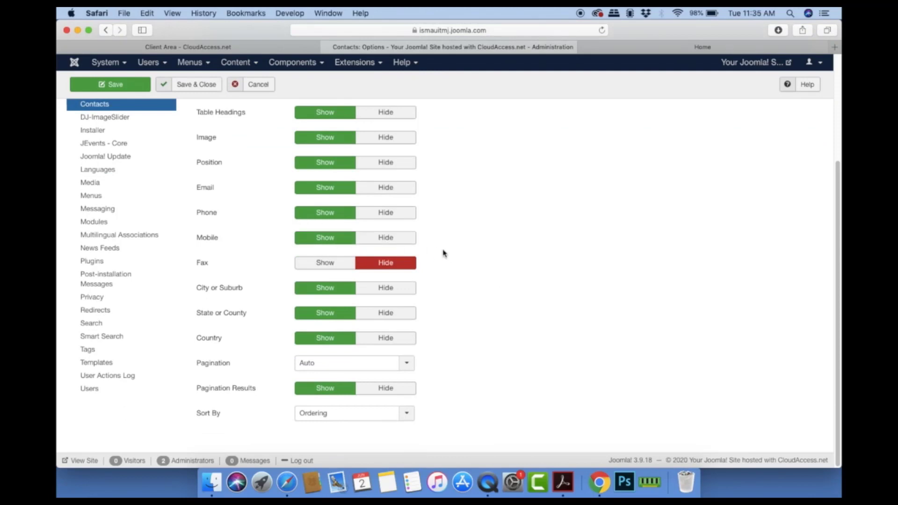
pyautogui.click(408, 287)
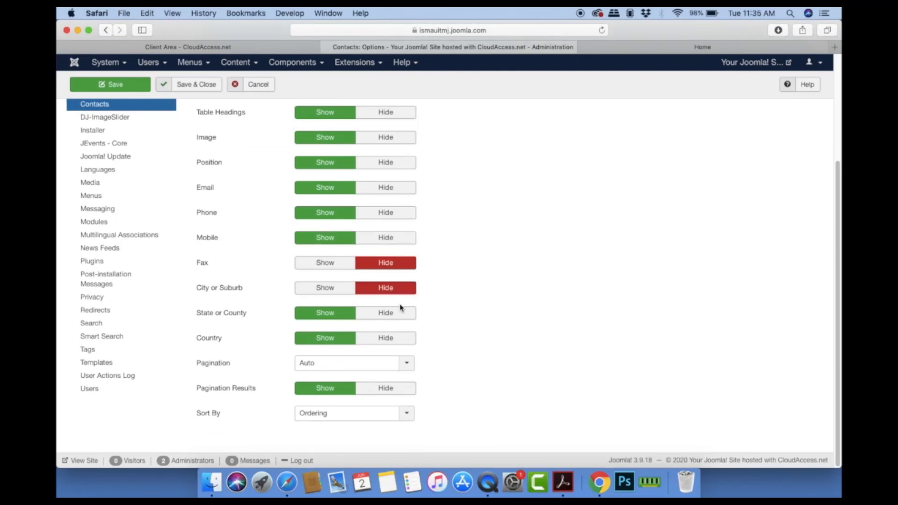
pyautogui.click(400, 312)
pyautogui.click(395, 338)
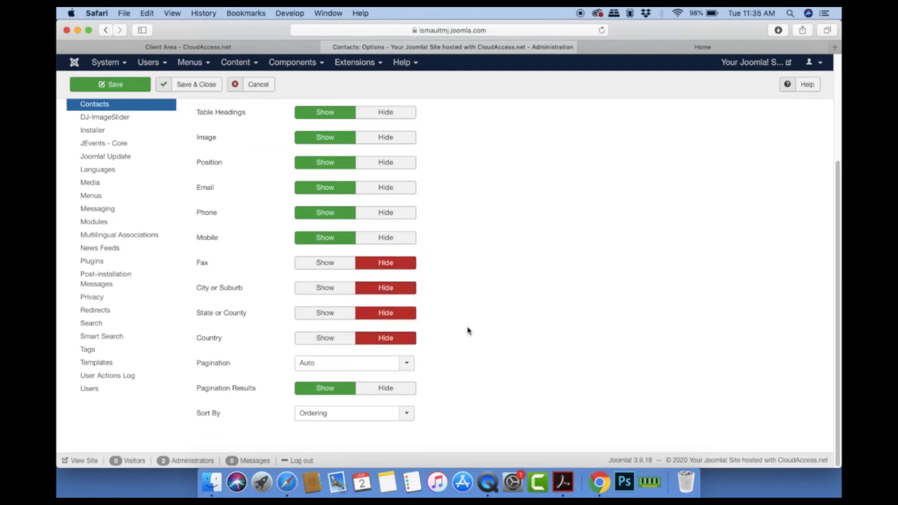
pyautogui.scroll(5, 468, 330)
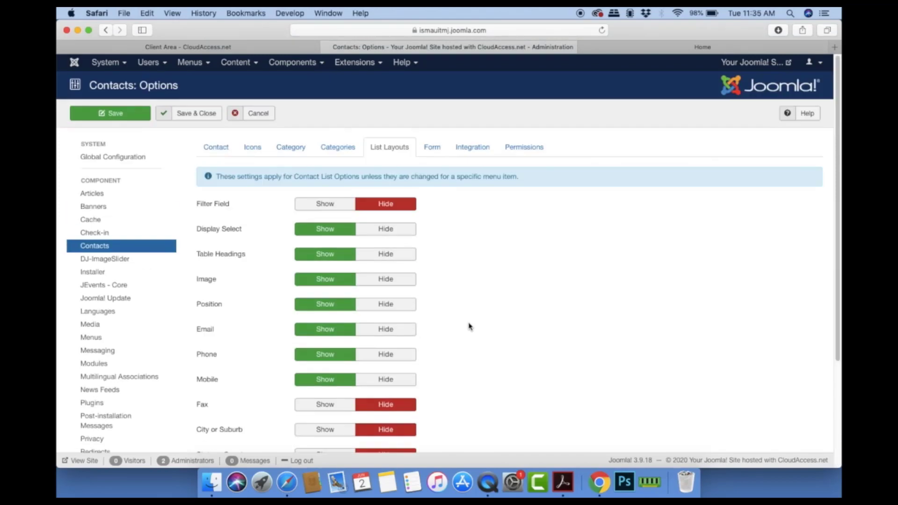
# Step: Review the Form, Integration and Permissions tabs, then save and close Contacts options
pyautogui.click(432, 148)
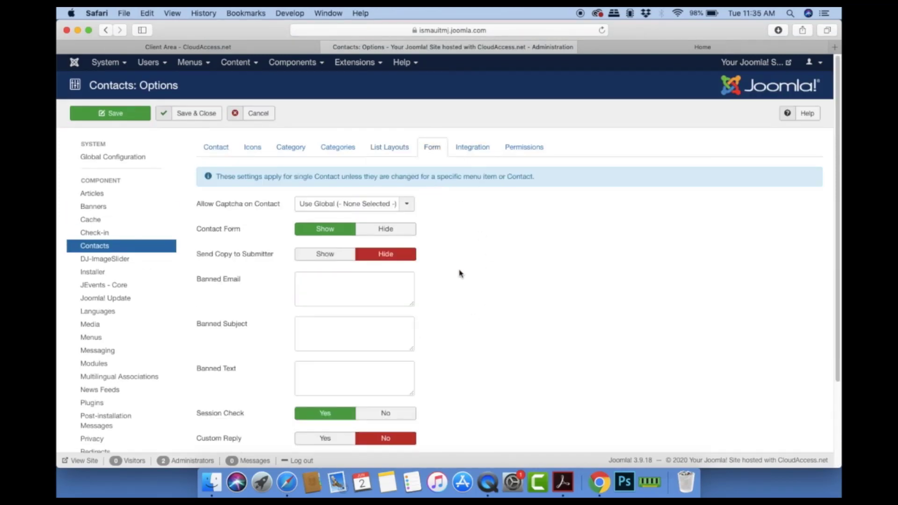
pyautogui.scroll(-3, 459, 272)
pyautogui.scroll(3, 459, 272)
pyautogui.click(472, 149)
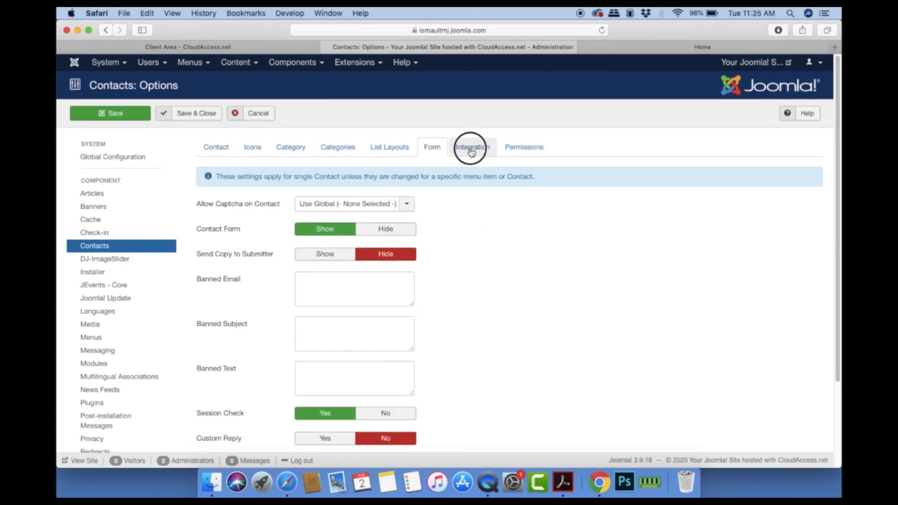
pyautogui.click(511, 151)
pyautogui.click(463, 150)
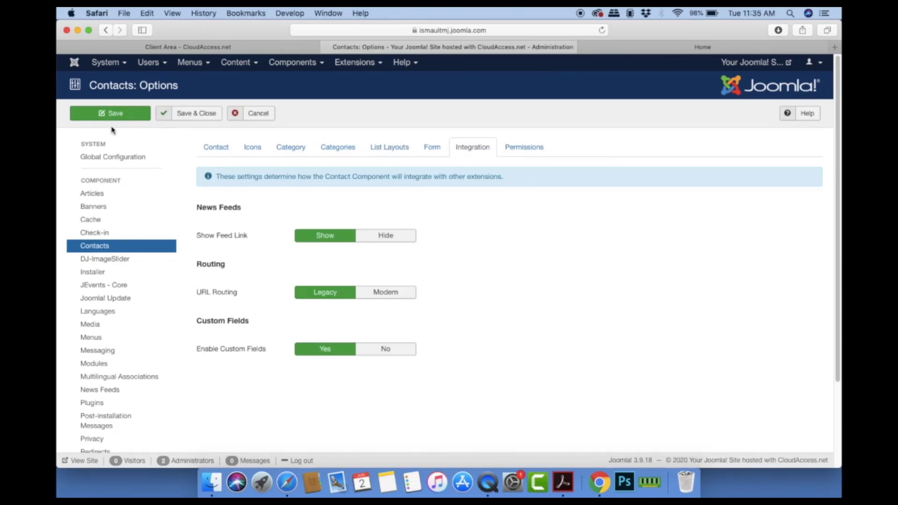
pyautogui.click(189, 118)
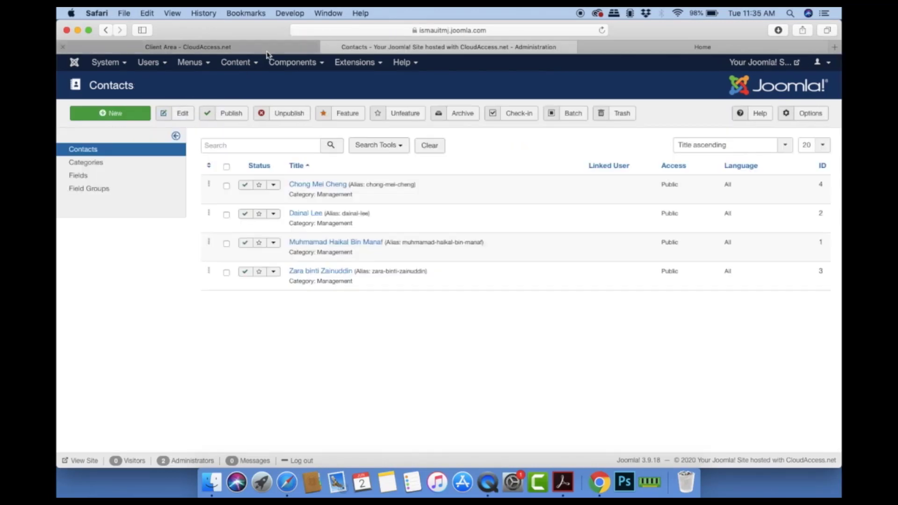
pyautogui.click(285, 63)
pyautogui.click(355, 63)
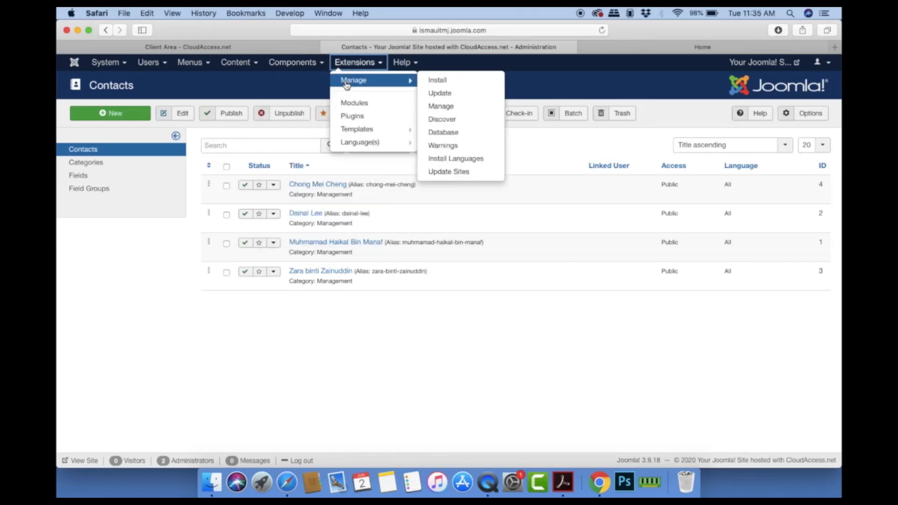
pyautogui.click(353, 105)
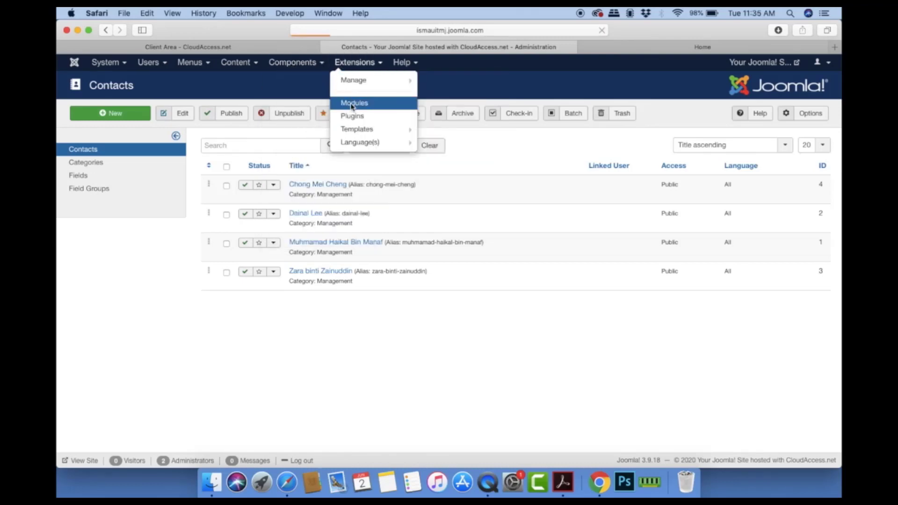
pyautogui.scroll(-5, 288, 254)
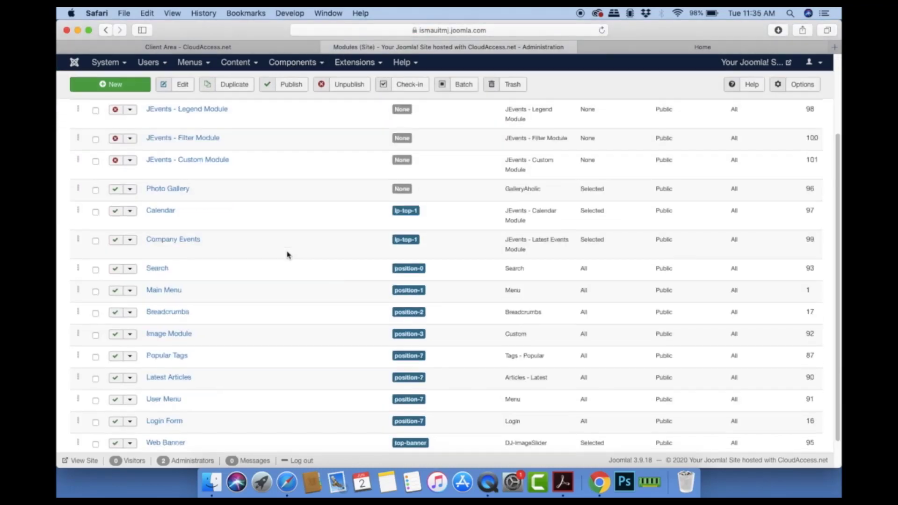
pyautogui.scroll(-2, 270, 214)
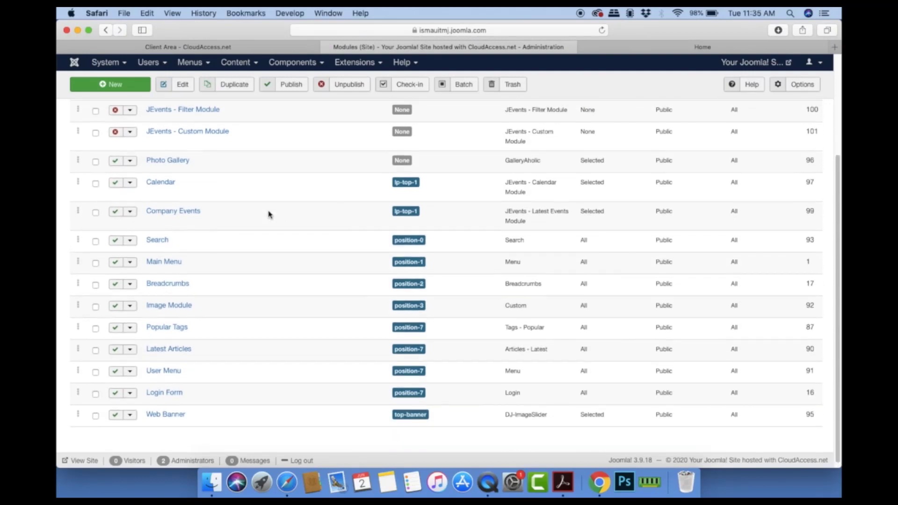
pyautogui.scroll(3, 269, 214)
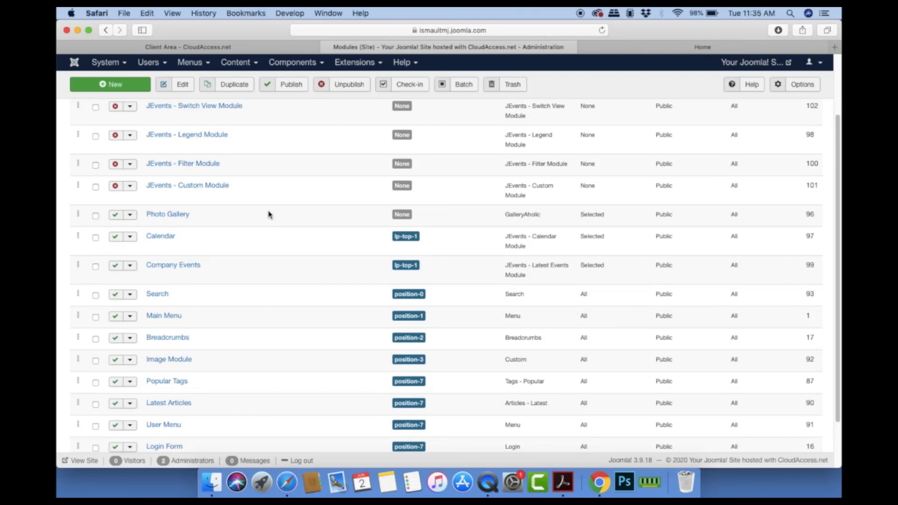
pyautogui.scroll(3, 269, 214)
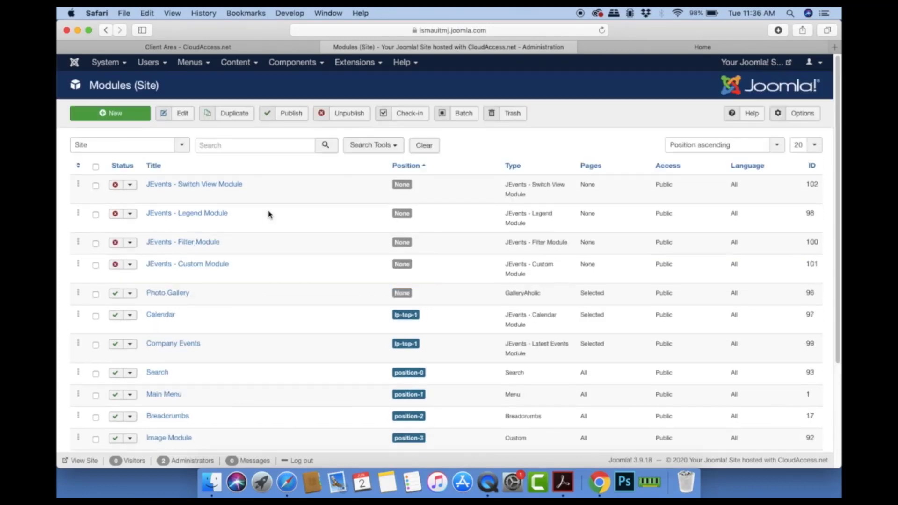
pyautogui.click(347, 64)
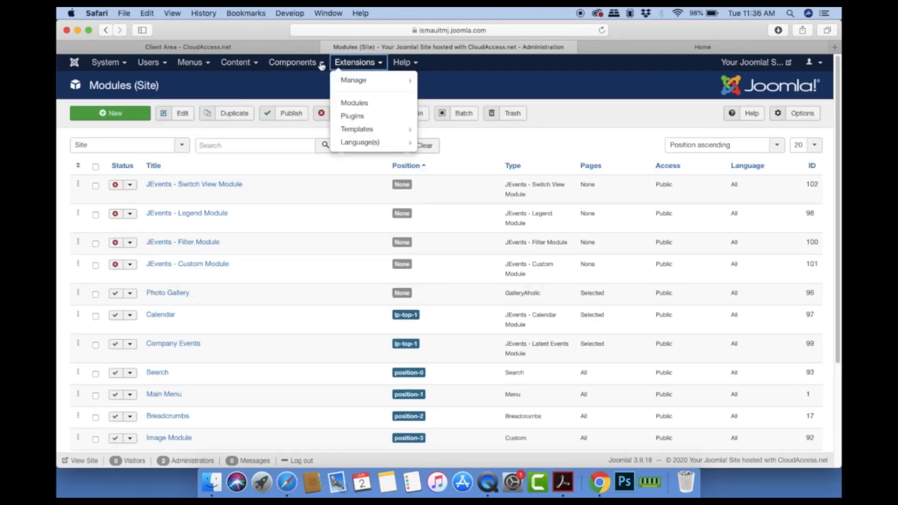
pyautogui.moveTo(318, 63)
pyautogui.click(295, 93)
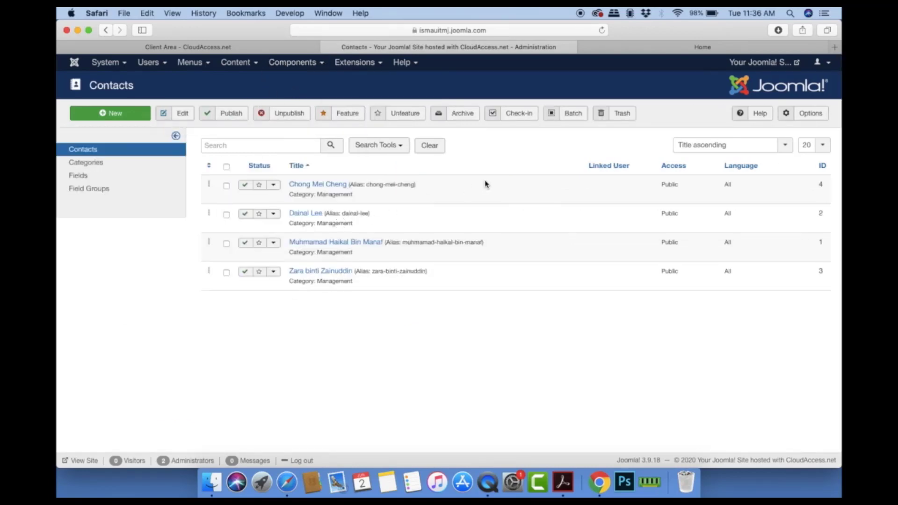
# Step: Go to Content > Articles and start a new article, reloading Safari when it fails
pyautogui.click(237, 62)
pyautogui.click(235, 80)
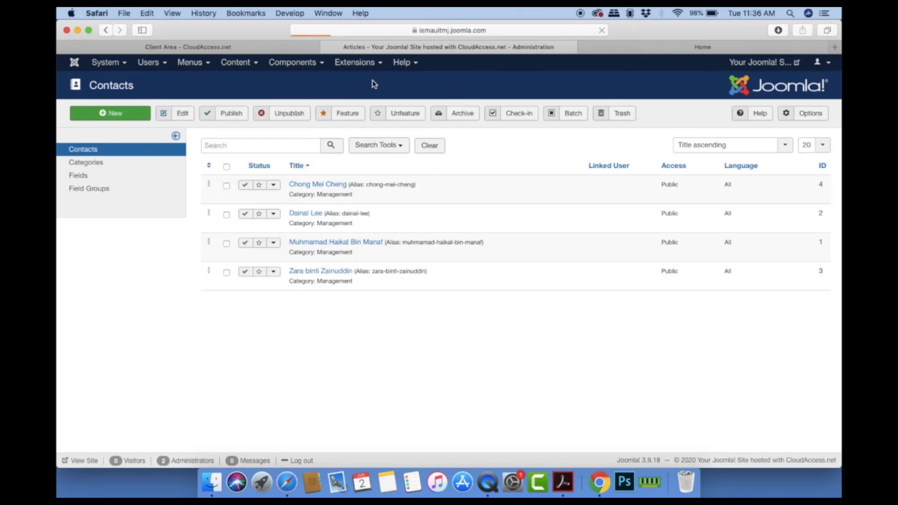
pyautogui.click(132, 118)
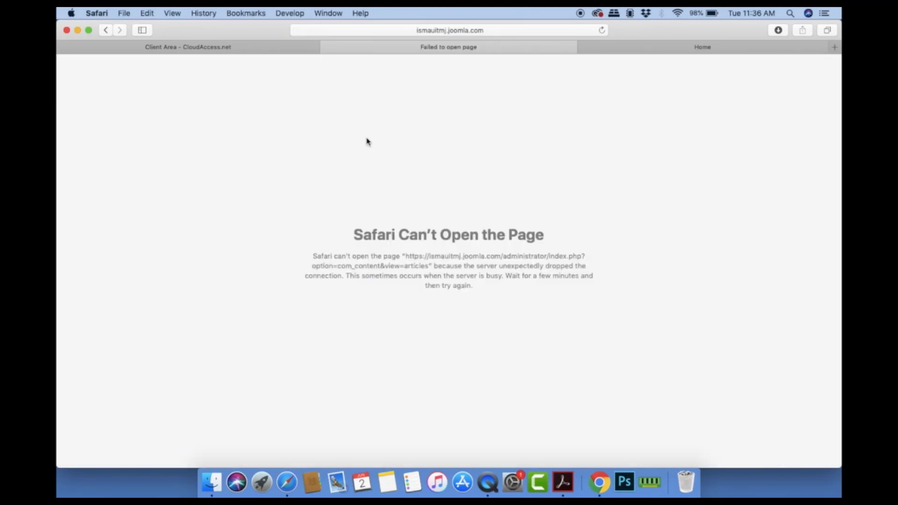
pyautogui.click(602, 31)
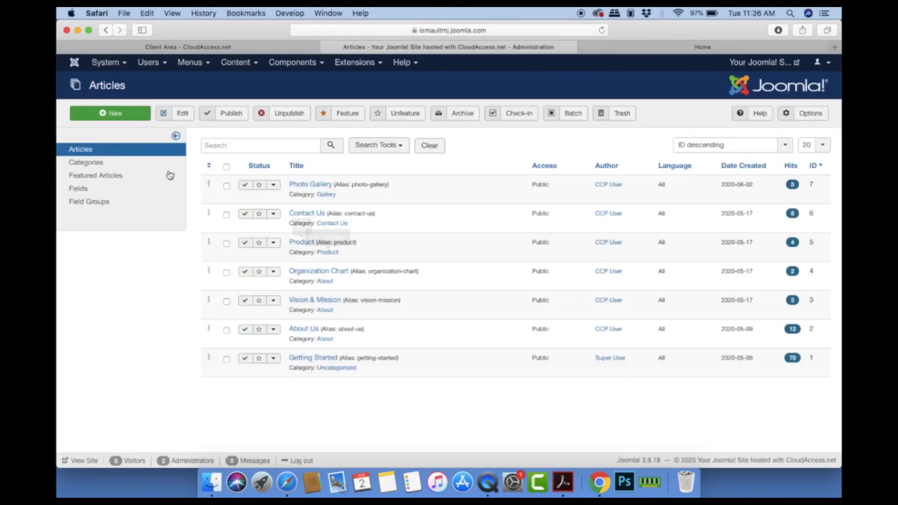
pyautogui.click(96, 115)
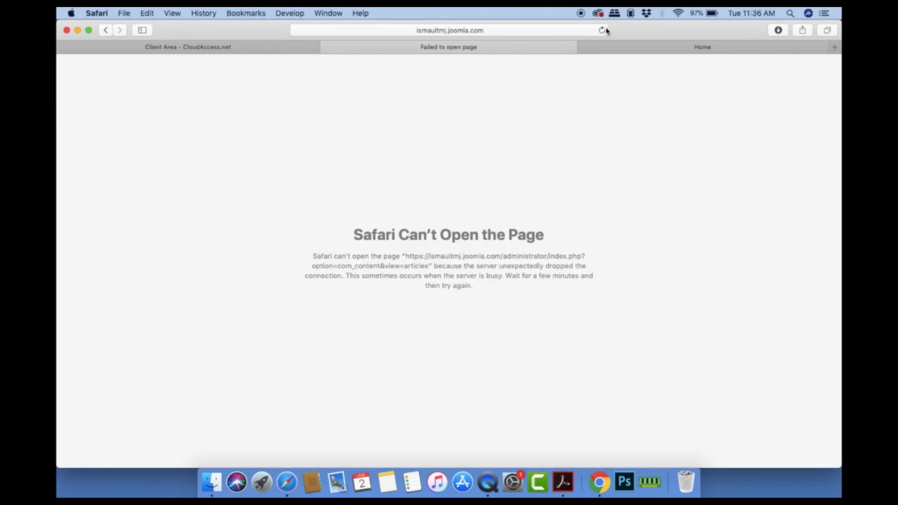
pyautogui.click(602, 30)
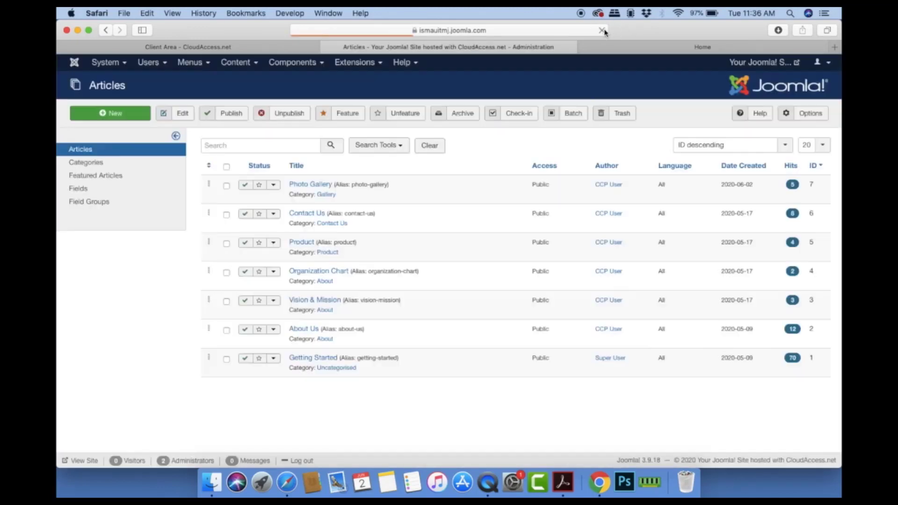
pyautogui.click(104, 116)
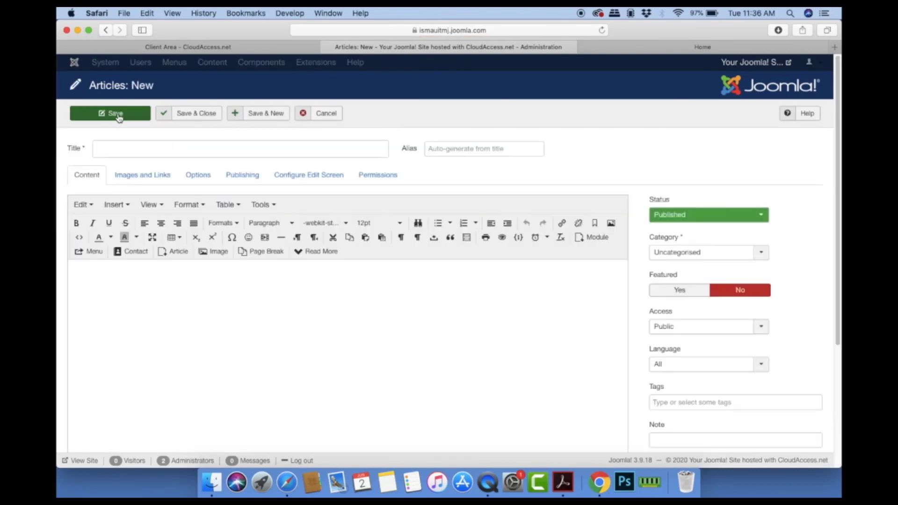
pyautogui.click(132, 147)
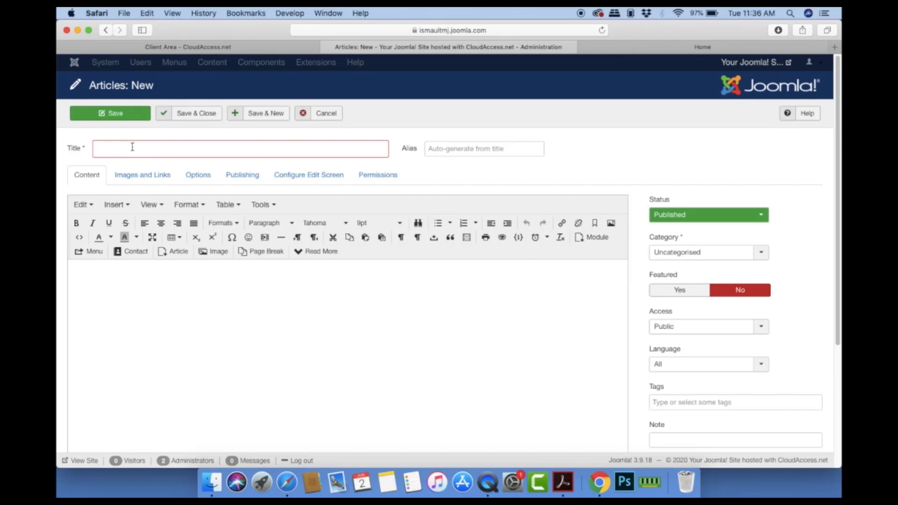
pyautogui.write('Staf Directories')
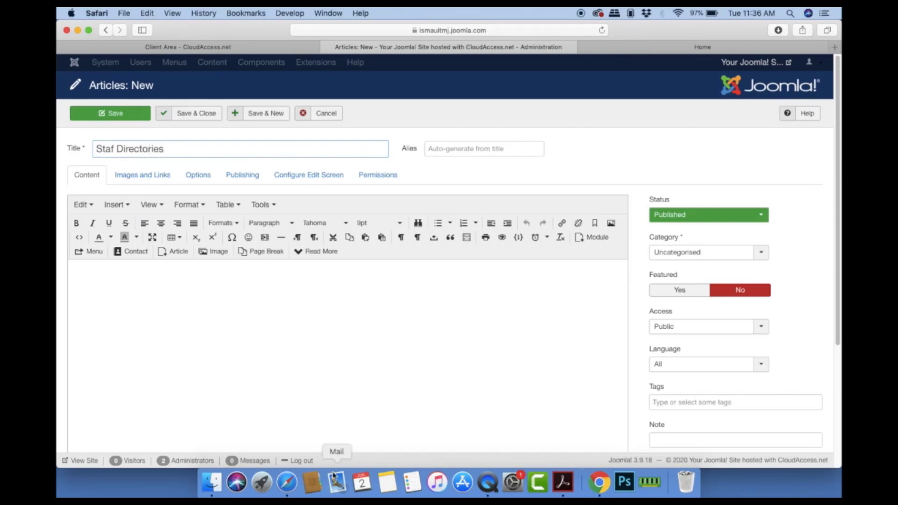
pyautogui.click(135, 255)
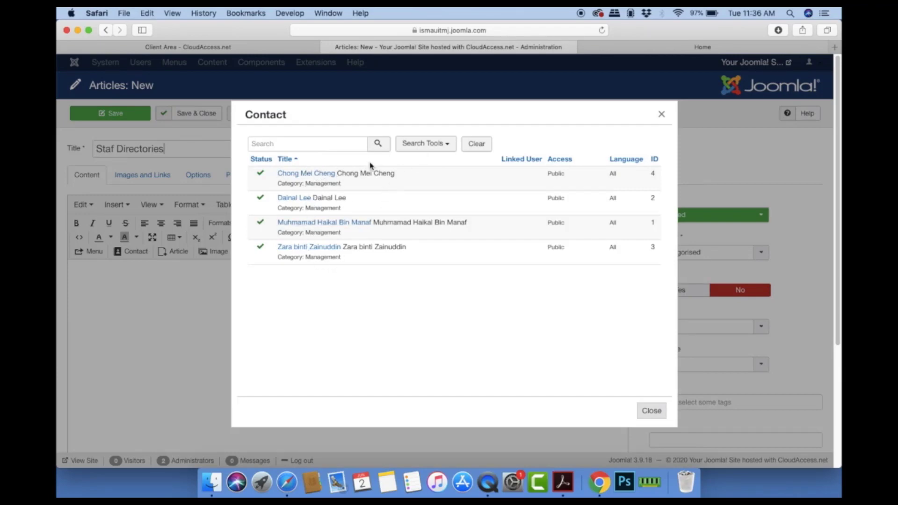
pyautogui.click(661, 115)
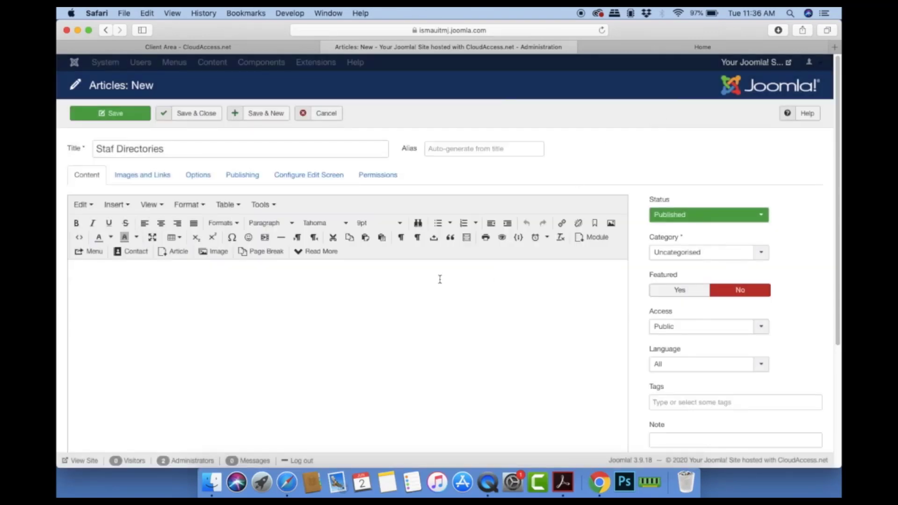
pyautogui.click(331, 116)
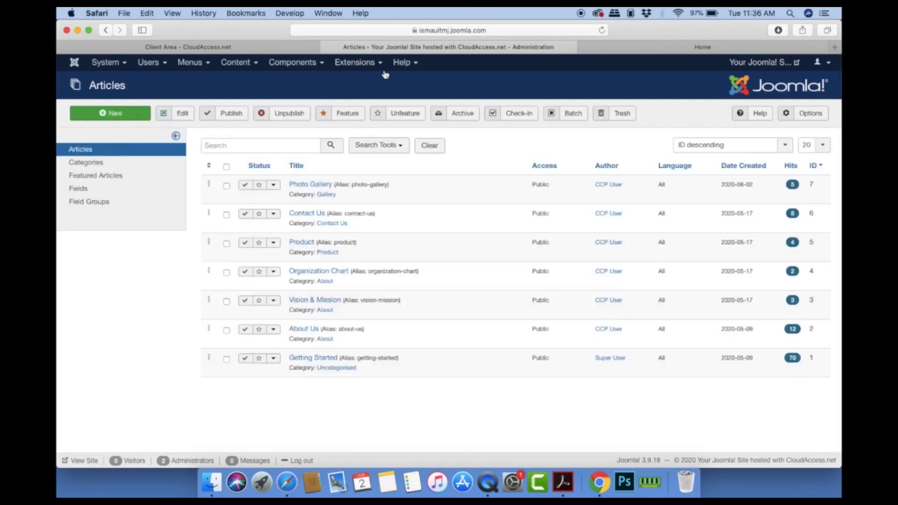
# Step: Open Extensions > Modules to reach the Site Modules list
pyautogui.click(368, 65)
pyautogui.click(361, 103)
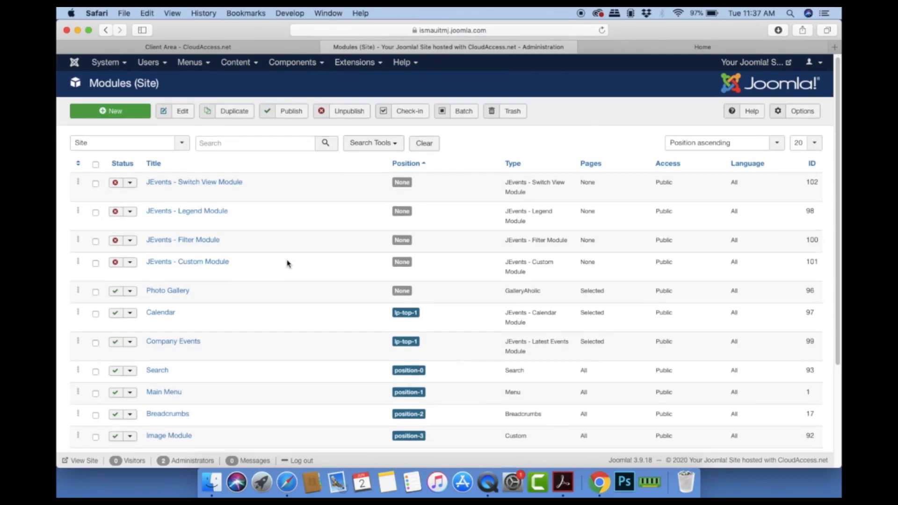
pyautogui.scroll(-5, 287, 263)
pyautogui.scroll(5, 287, 262)
# Step: Start a new Custom module, then cancel it without saving
pyautogui.click(123, 111)
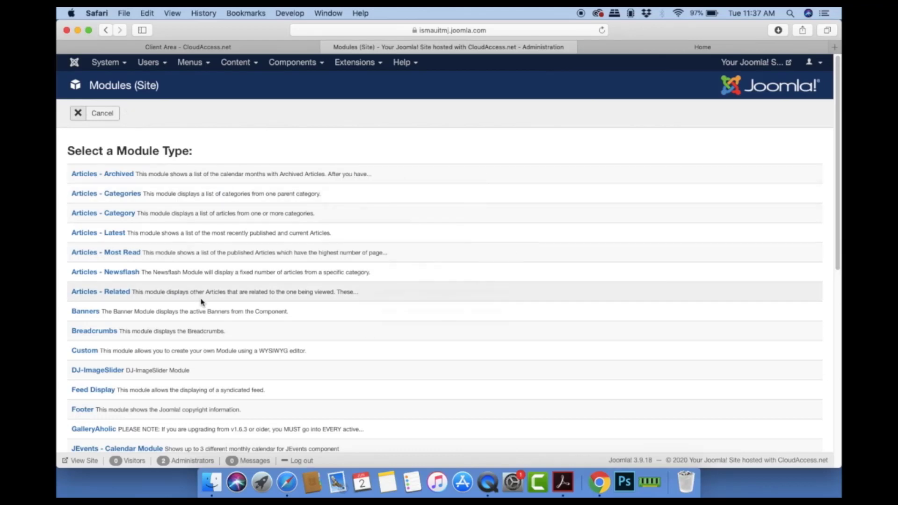
pyautogui.scroll(-5, 202, 302)
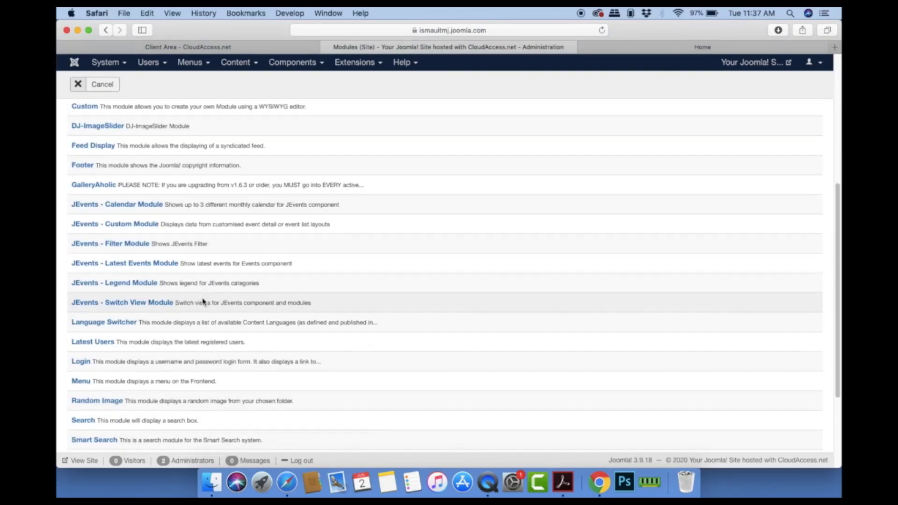
pyautogui.scroll(-3, 202, 302)
pyautogui.scroll(6, 202, 302)
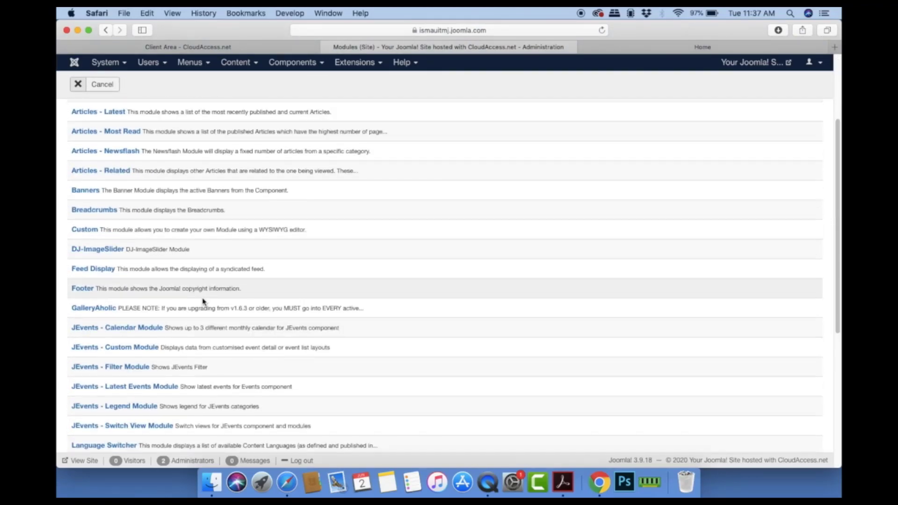
pyautogui.click(89, 229)
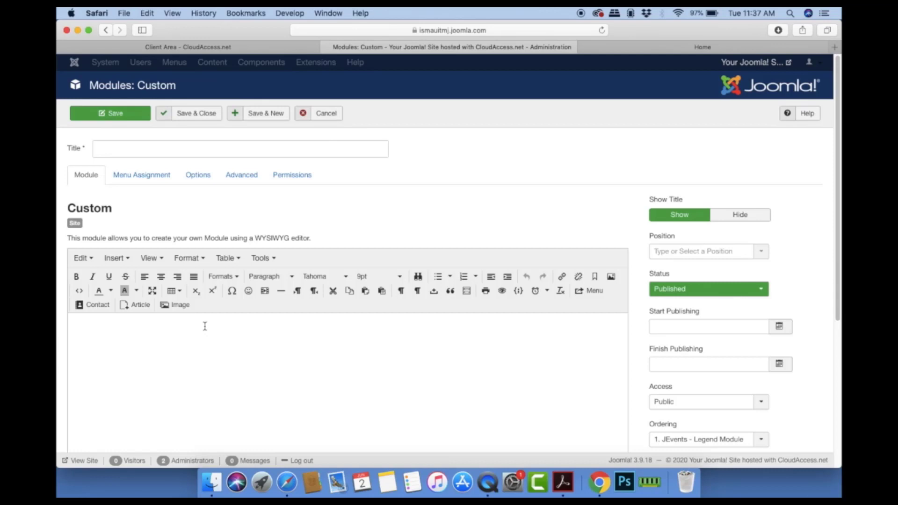
pyautogui.click(205, 326)
pyautogui.click(326, 117)
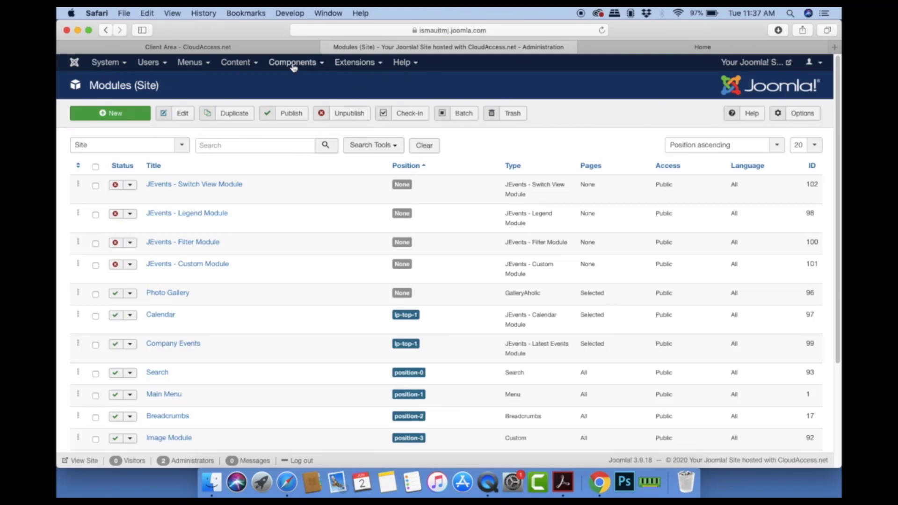
pyautogui.click(189, 62)
# Step: Create a new Main Menu item titled 'Staf Directories' and bring up the Menu Item Type choices
pyautogui.moveTo(201, 83)
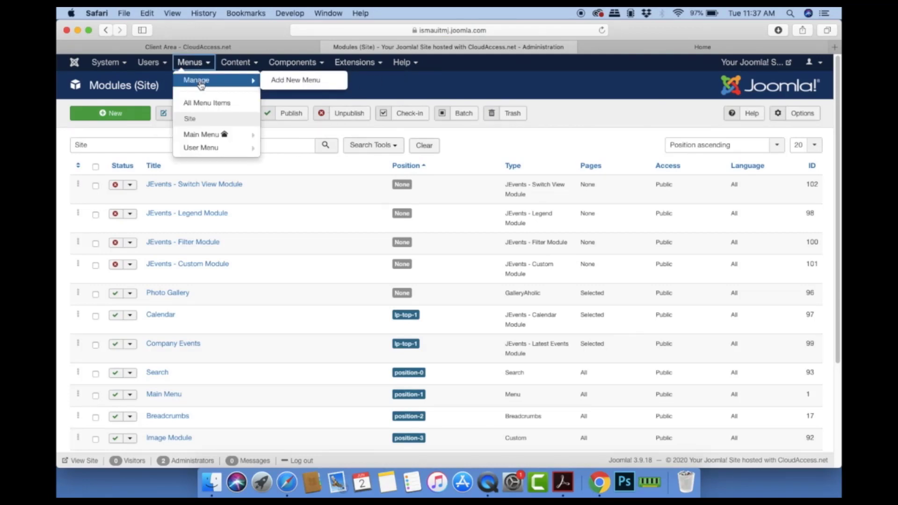
pyautogui.click(202, 137)
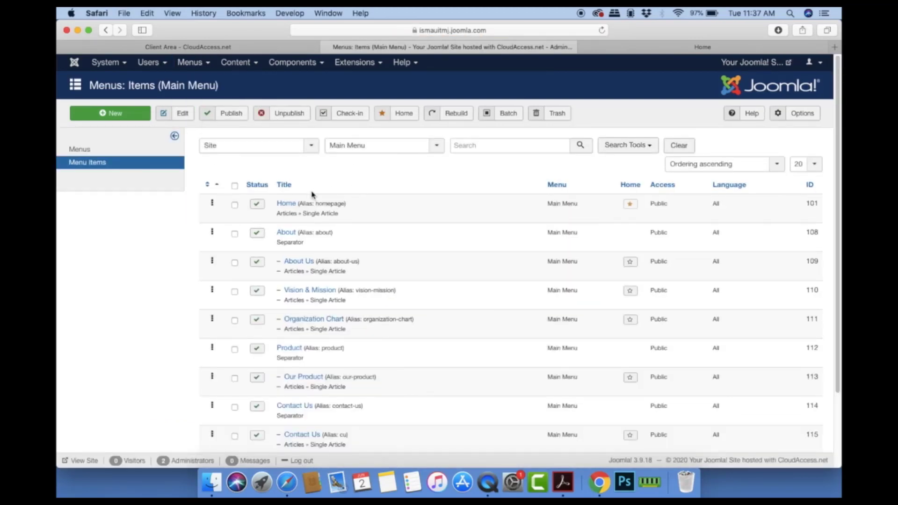
pyautogui.click(116, 114)
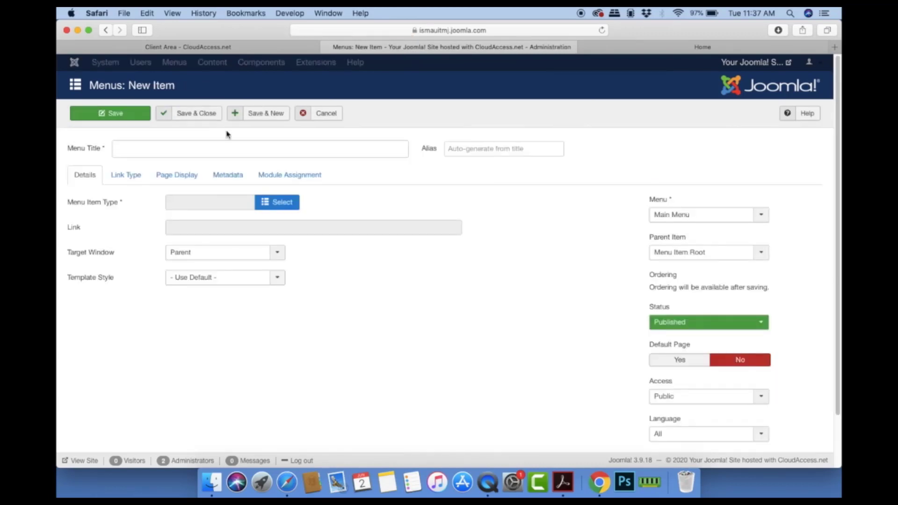
pyautogui.click(176, 147)
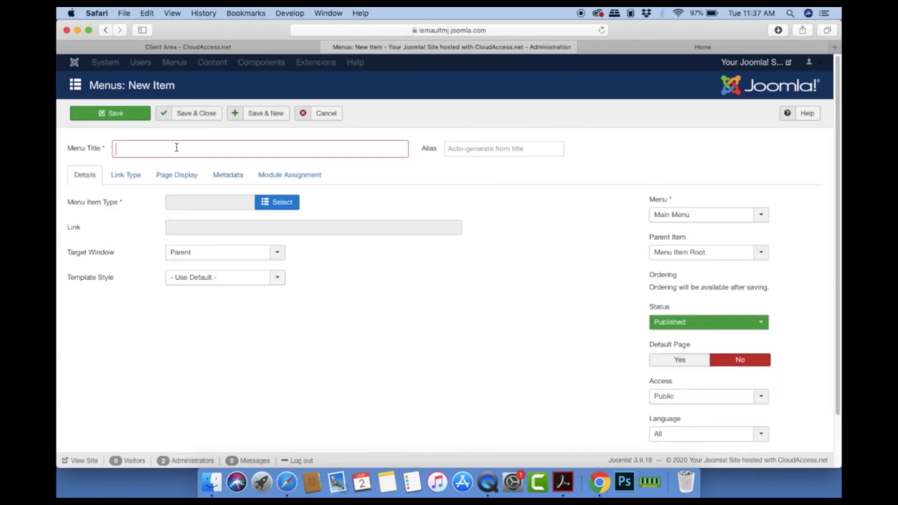
pyautogui.write('Staf')
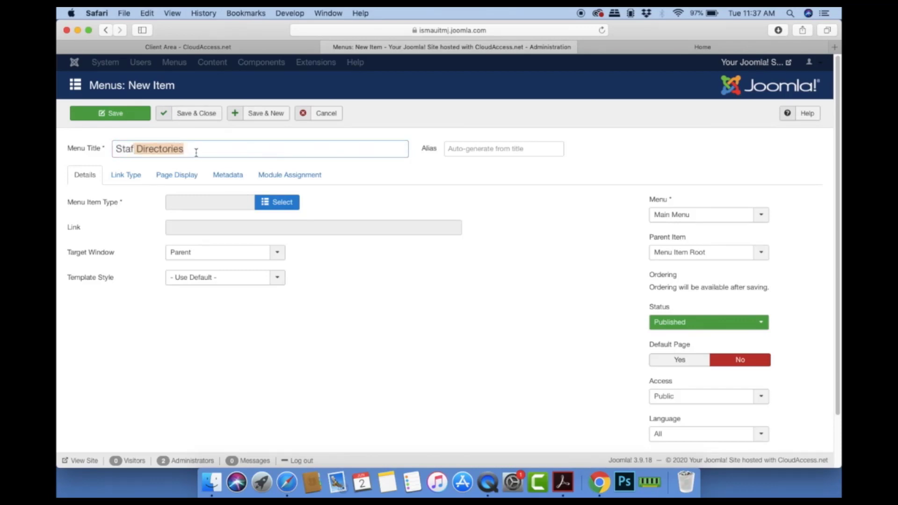
pyautogui.press('Right')
pyautogui.click(274, 204)
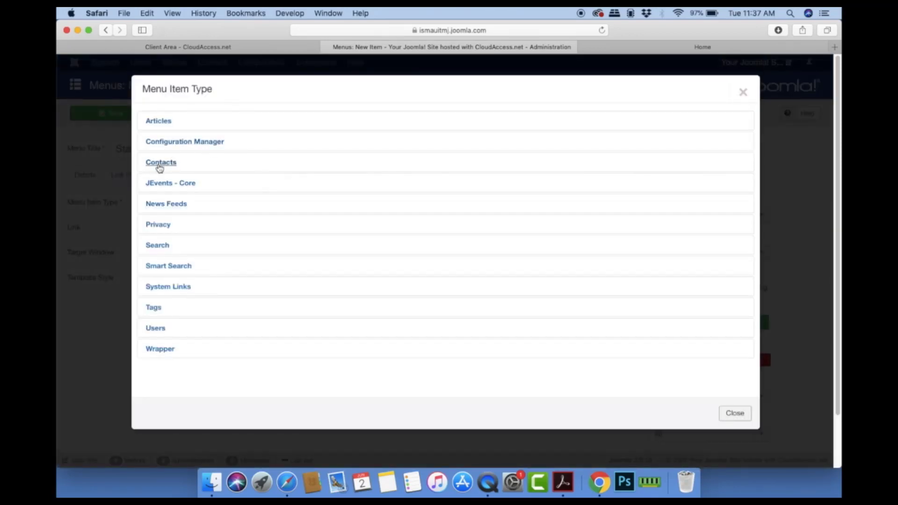
# Step: Make the item List Contacts in a Category with category Management, then save and close
pyautogui.click(159, 164)
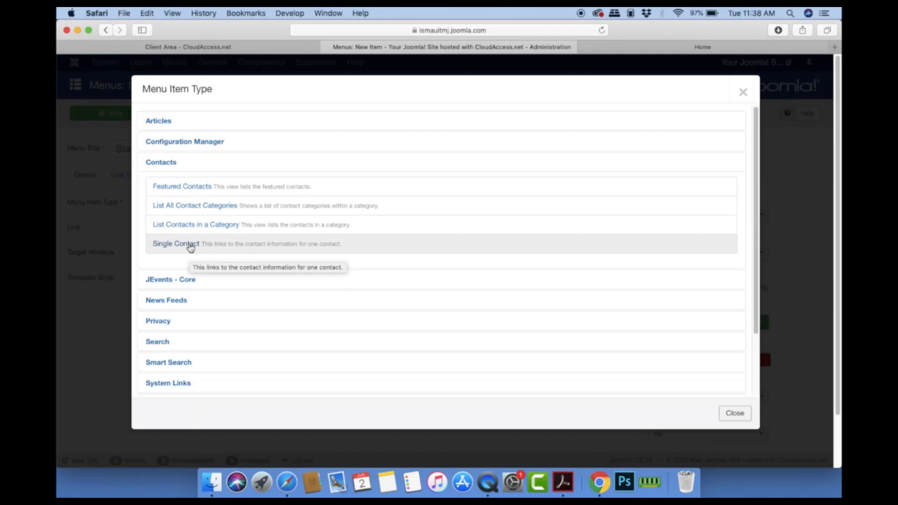
pyautogui.click(196, 228)
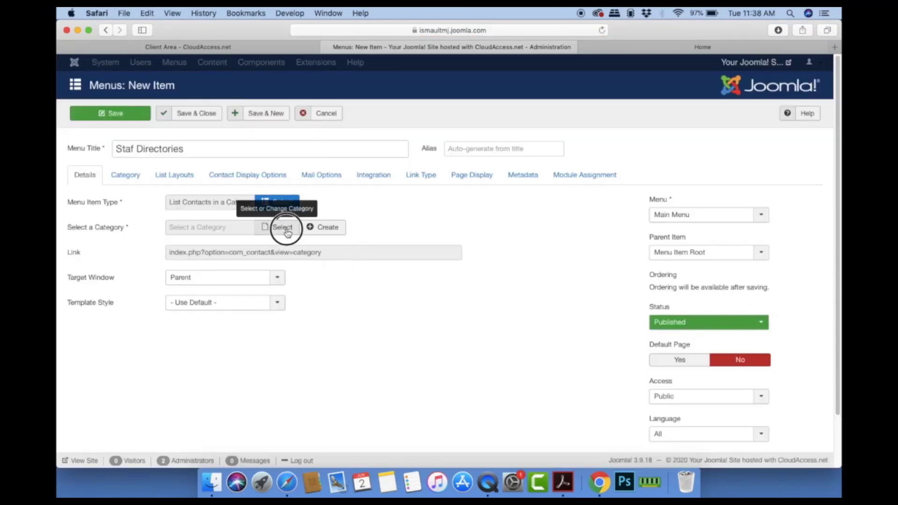
pyautogui.click(286, 230)
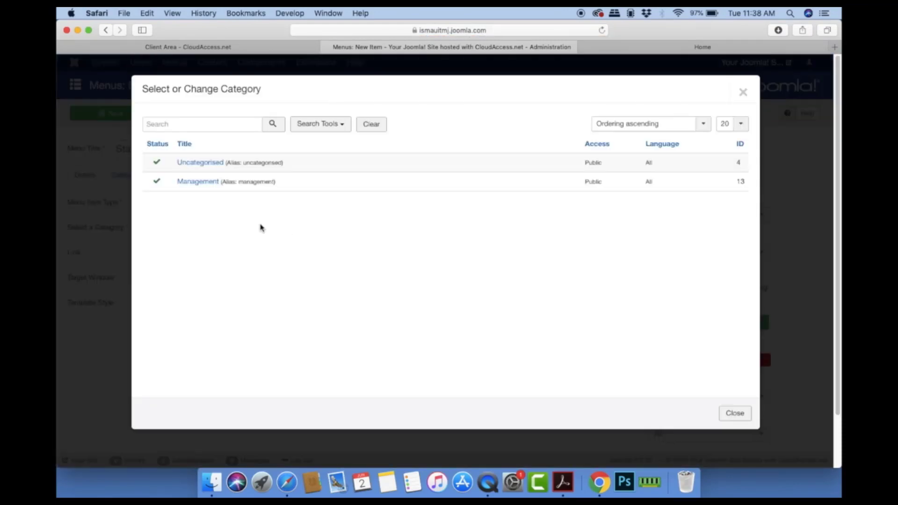
pyautogui.click(198, 182)
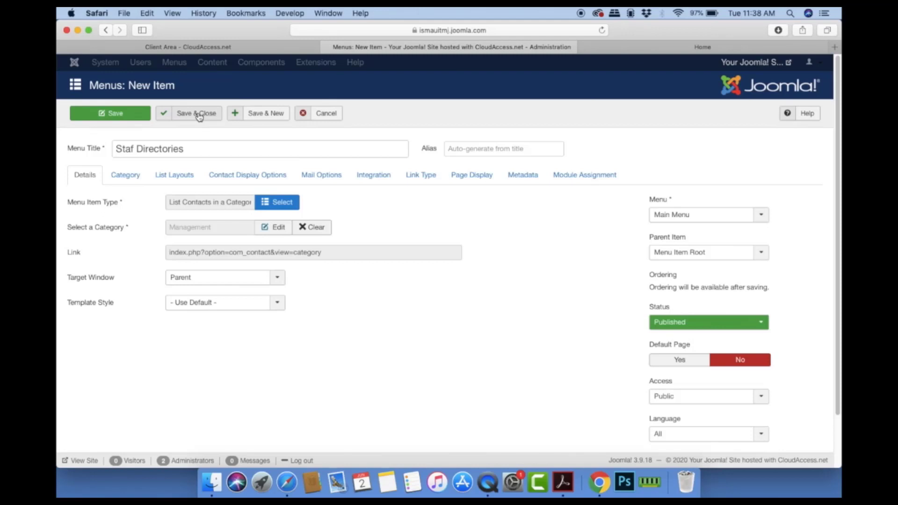
pyautogui.click(200, 116)
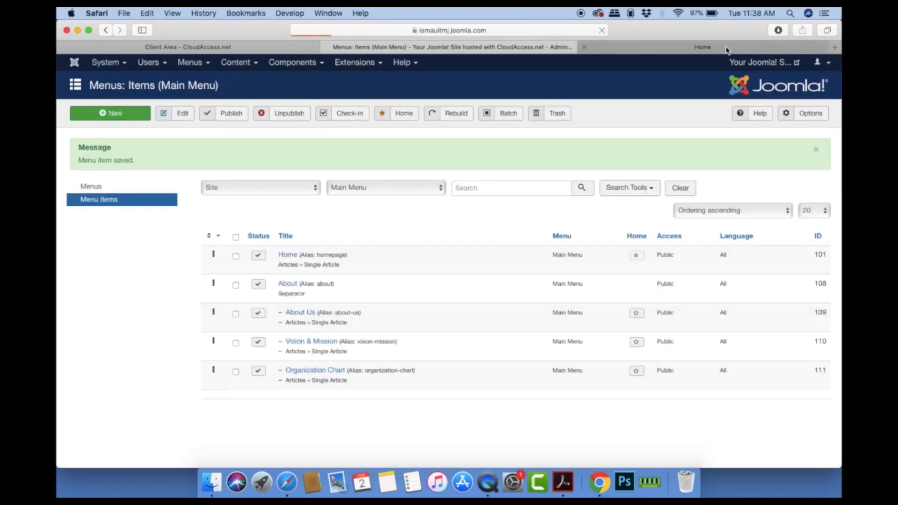
# Step: Reload the live site, open Staf Directories, and view the Company Director's contact page
pyautogui.click(742, 47)
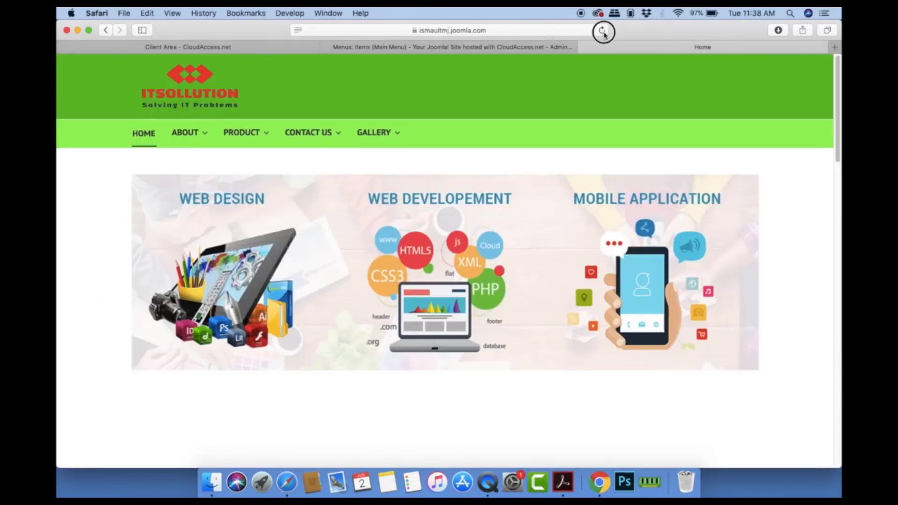
pyautogui.click(602, 30)
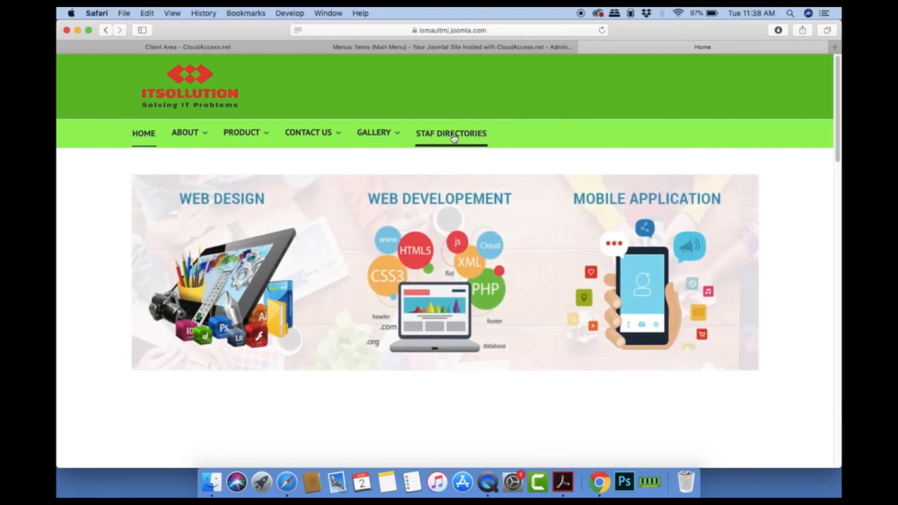
pyautogui.click(452, 136)
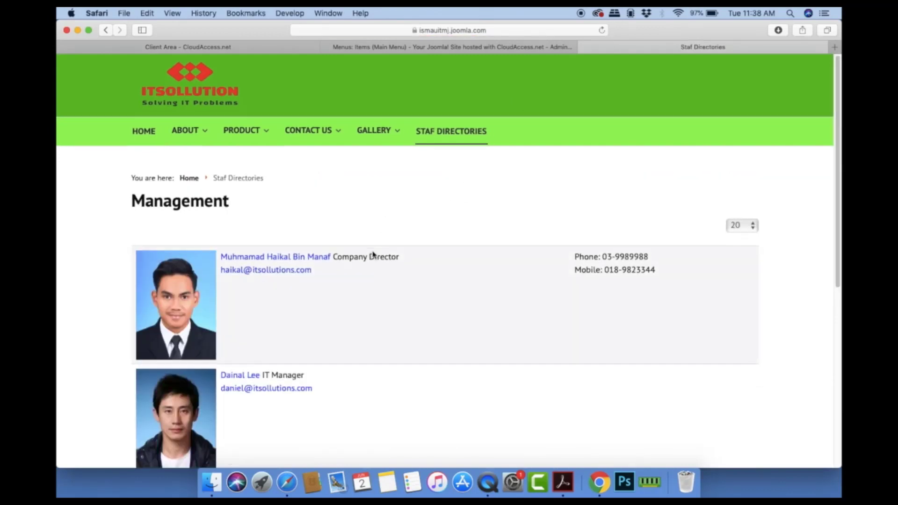
pyautogui.scroll(-7, 372, 254)
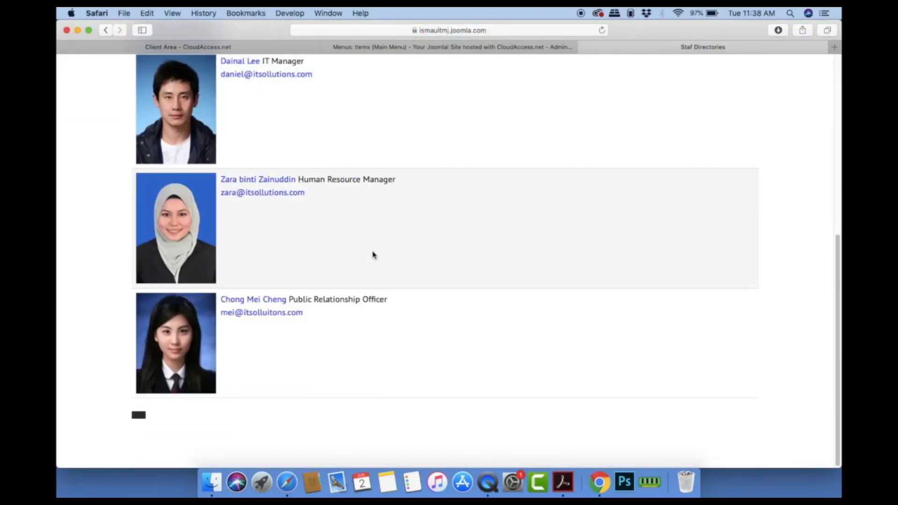
pyautogui.scroll(8, 373, 254)
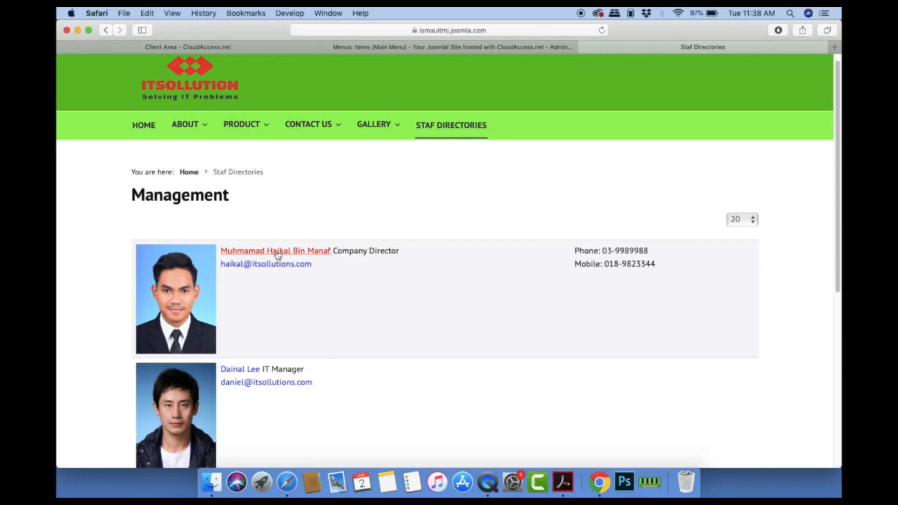
pyautogui.click(179, 287)
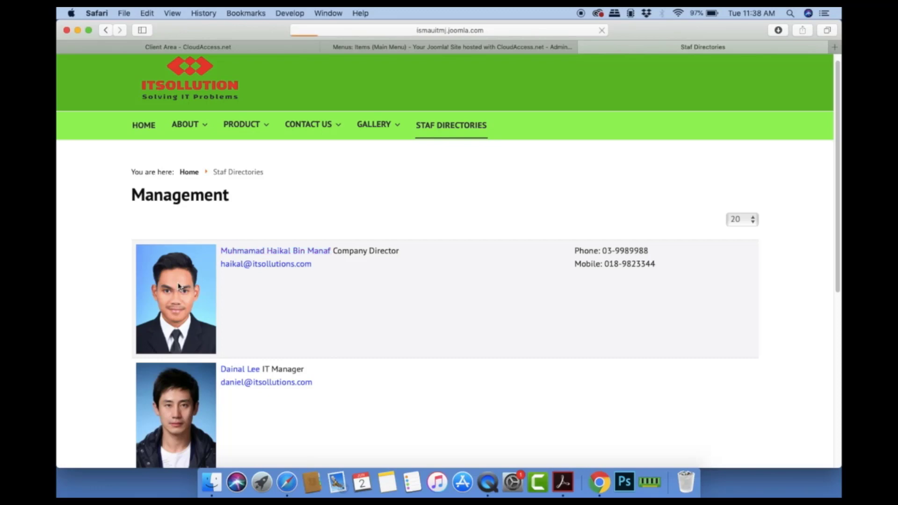
pyautogui.scroll(-6, 357, 290)
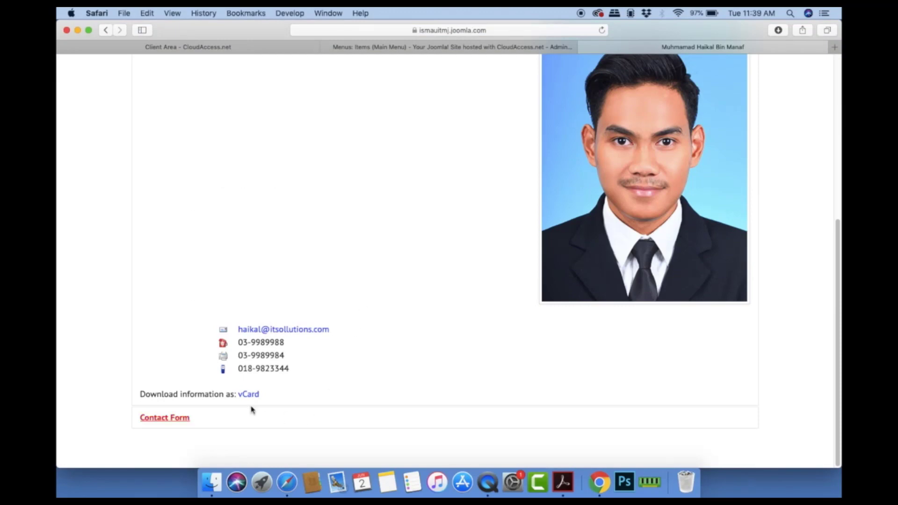
# Step: Reveal the Company Director's e-mail form and check its Name, Email, Subject and Message fields
pyautogui.click(170, 418)
pyautogui.scroll(-8, 345, 387)
pyautogui.click(315, 202)
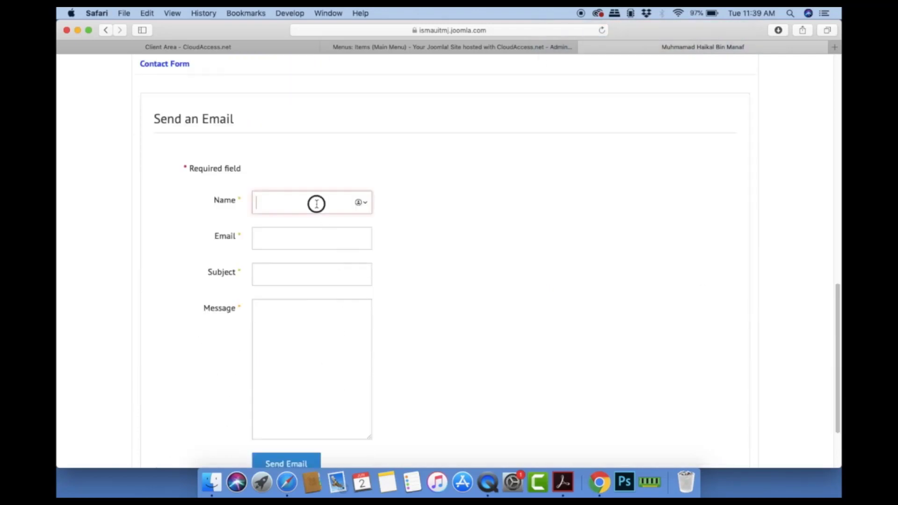
pyautogui.click(309, 237)
pyautogui.click(298, 273)
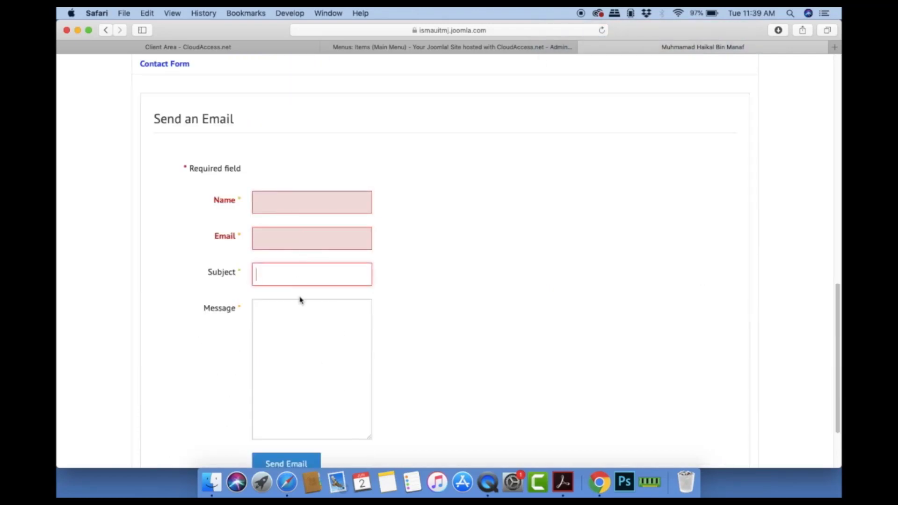
pyautogui.click(301, 322)
pyautogui.scroll(-1, 412, 356)
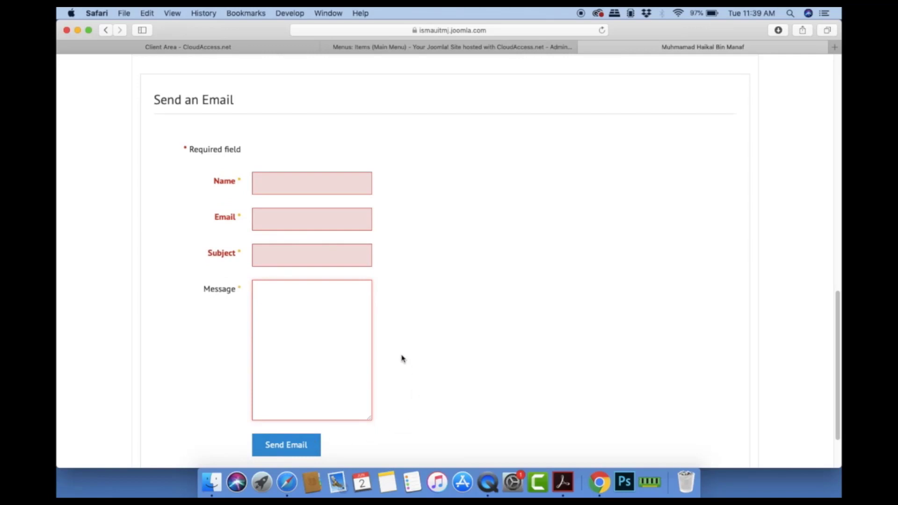
pyautogui.scroll(10, 401, 357)
pyautogui.scroll(-10, 396, 300)
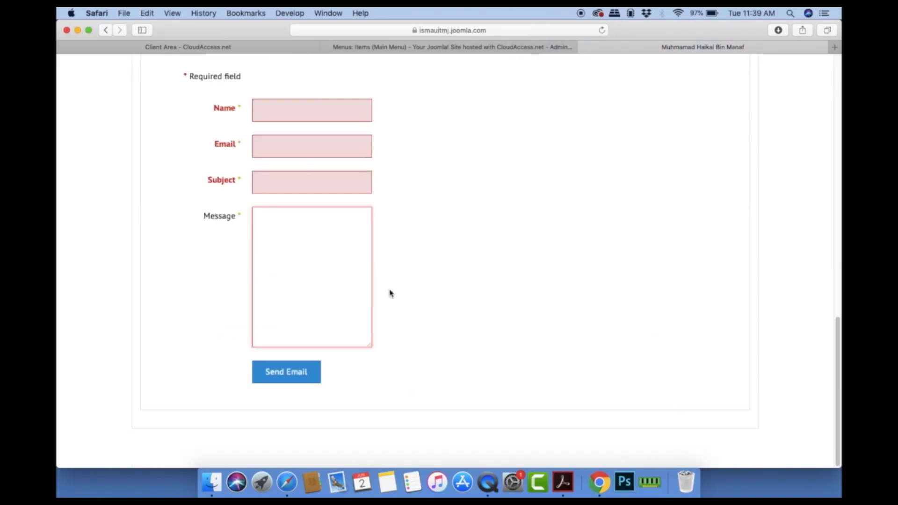
pyautogui.scroll(15, 427, 265)
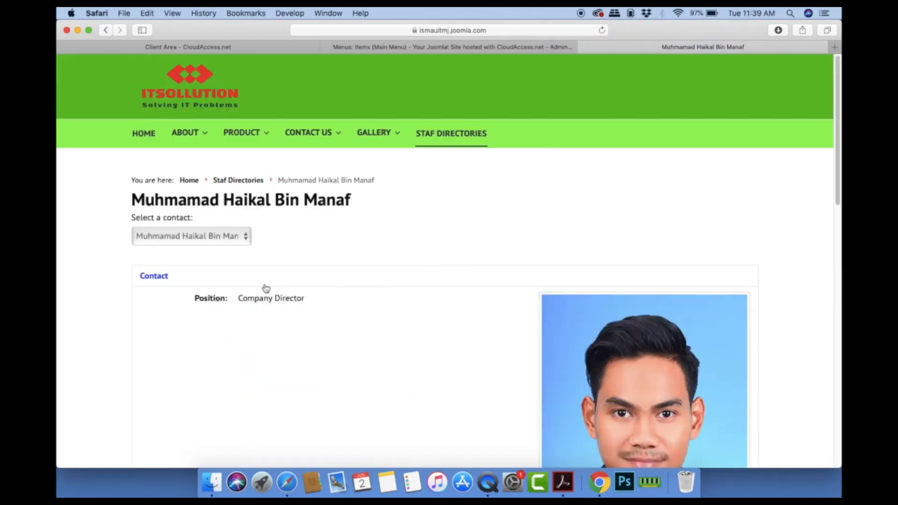
# Step: View the Human Resource Manager's contact page, then return to the Staf Directories staff list
pyautogui.click(239, 237)
pyautogui.click(213, 253)
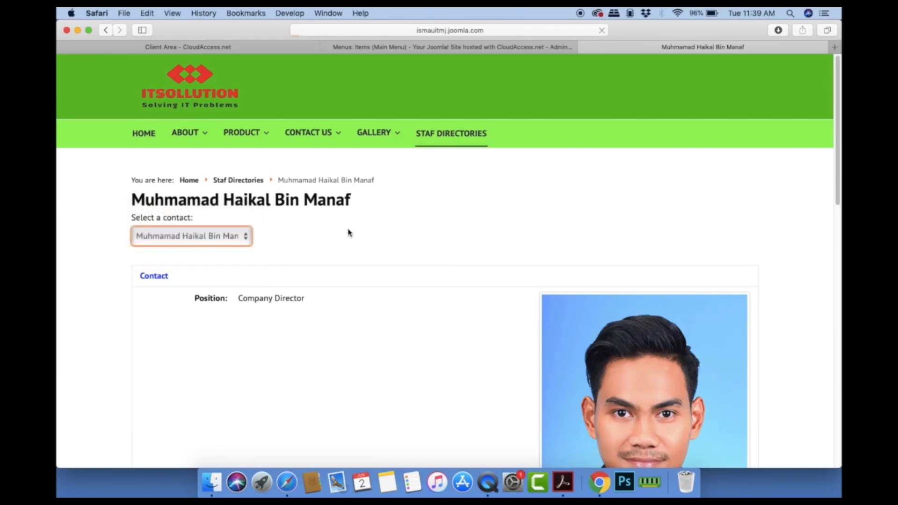
pyautogui.scroll(-5, 369, 244)
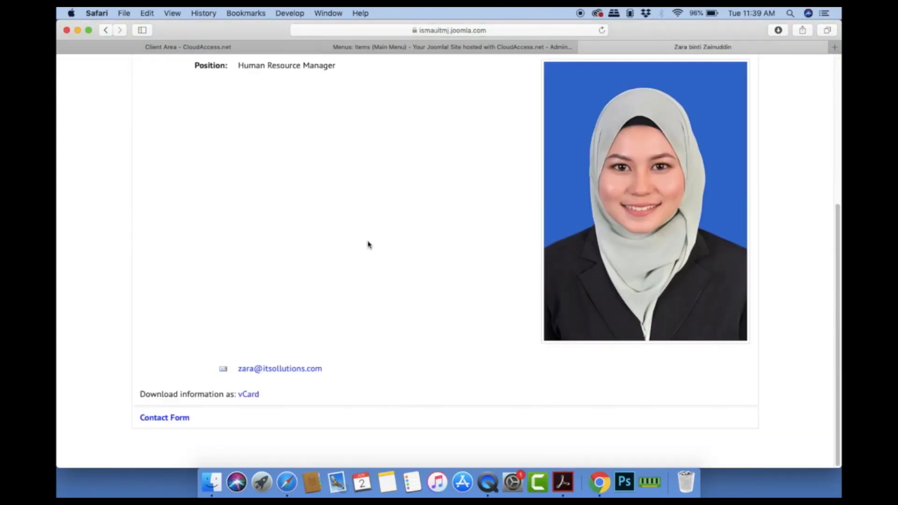
pyautogui.scroll(5, 368, 244)
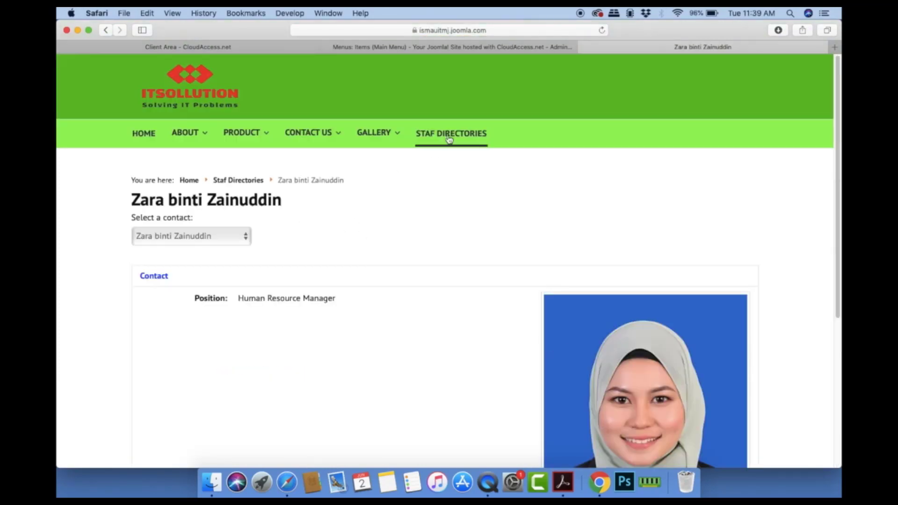
pyautogui.click(449, 136)
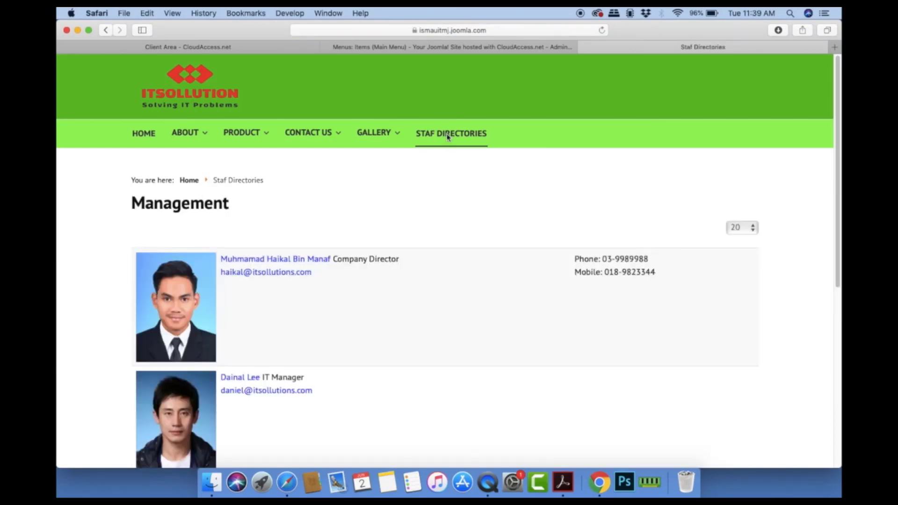
pyautogui.scroll(-7, 437, 241)
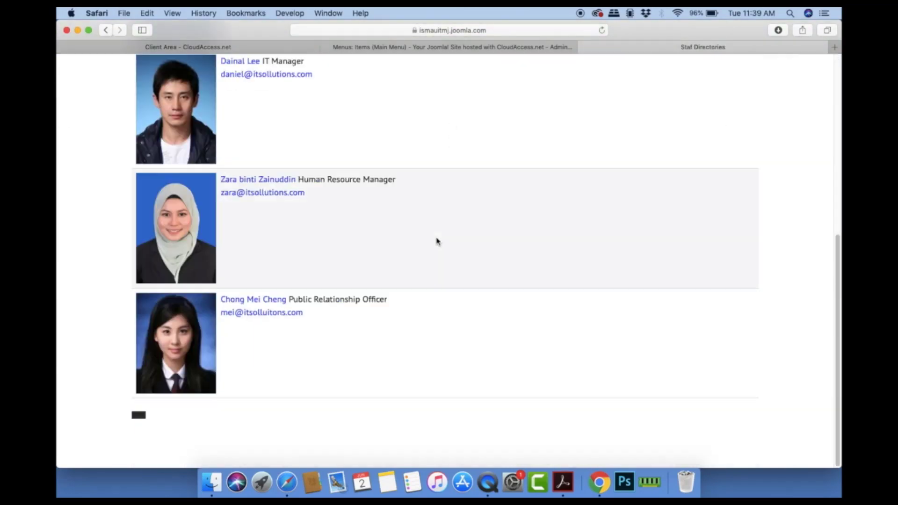
pyautogui.scroll(7, 437, 241)
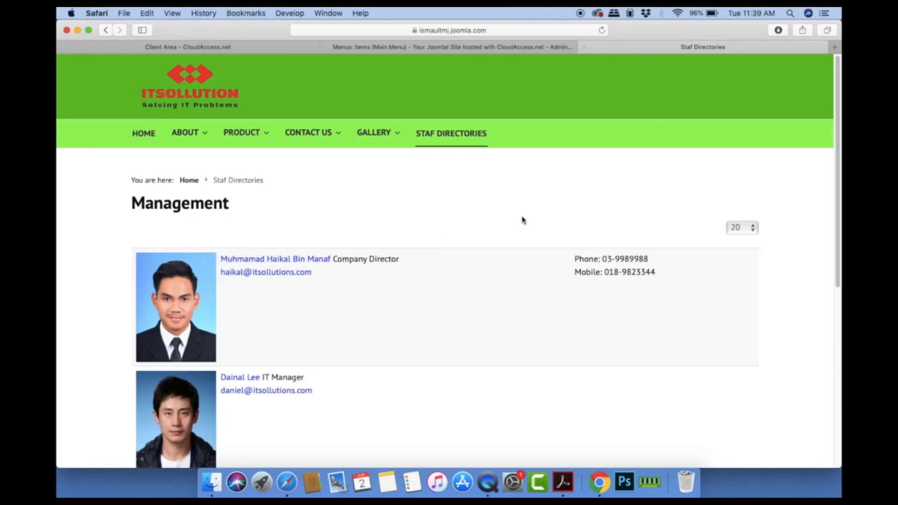
# Step: Close the front-end tab and open Extensions > Manage > Install on the Upload Package File tab
pyautogui.click(585, 47)
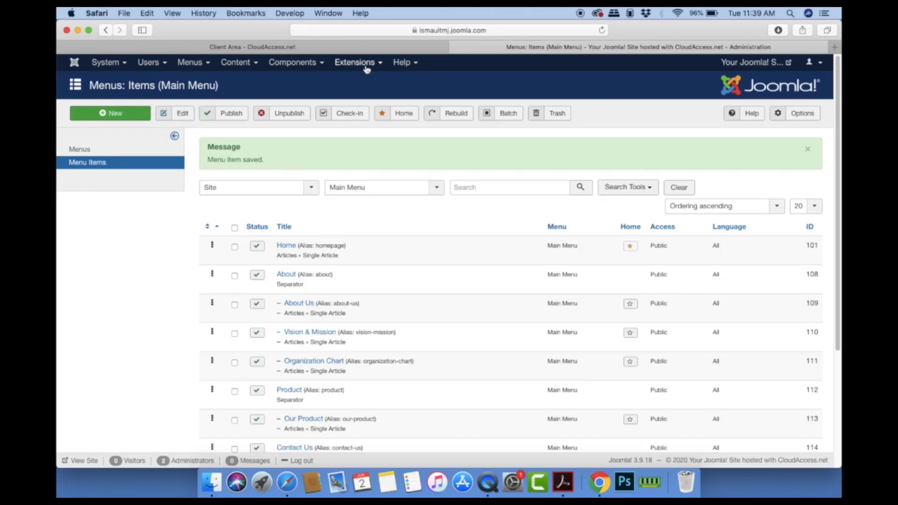
pyautogui.click(367, 70)
pyautogui.moveTo(390, 80)
pyautogui.click(435, 81)
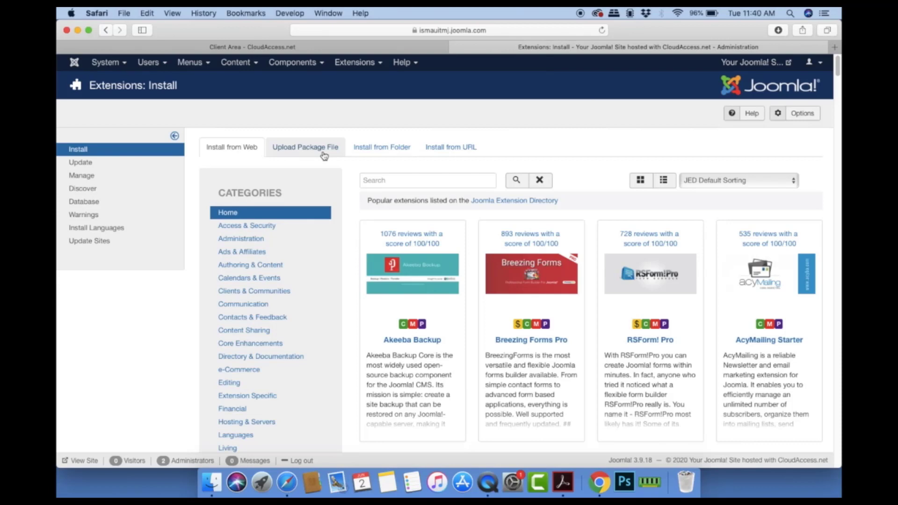
pyautogui.click(323, 150)
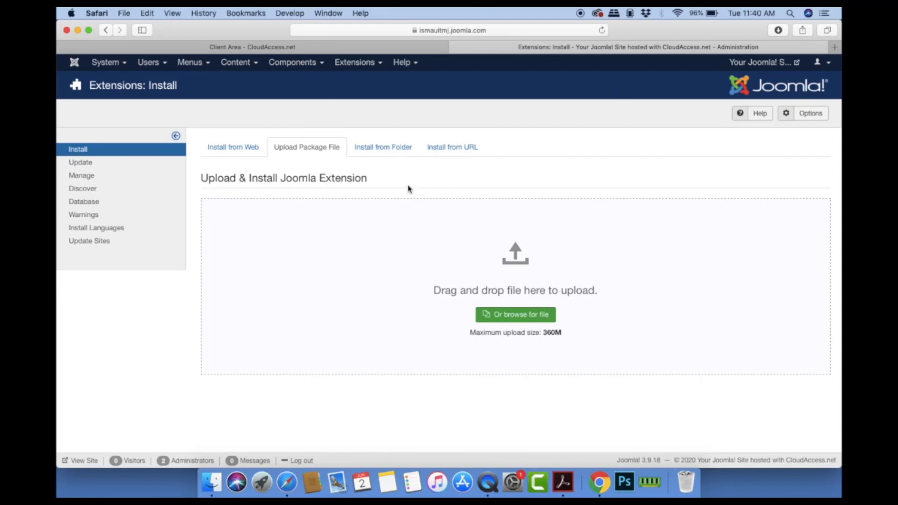
pyautogui.click(539, 315)
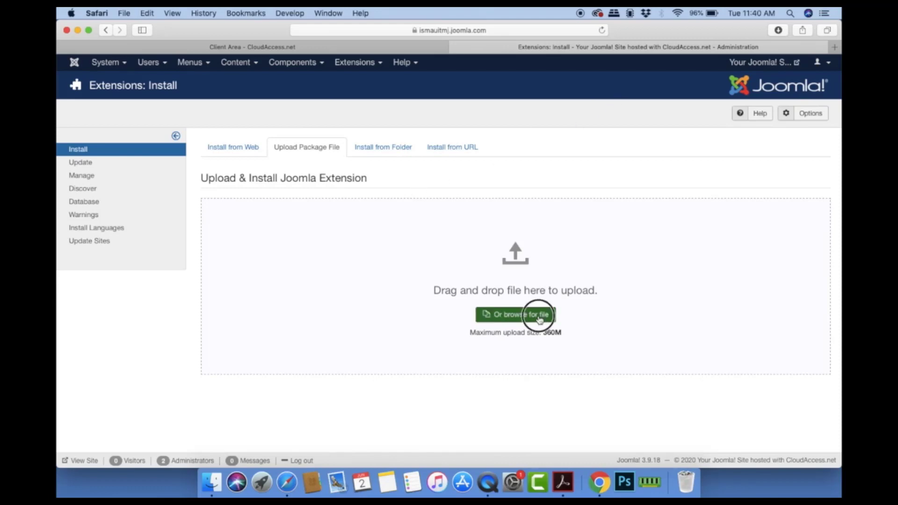
# Step: Browse to the IMS456 folder and upload vinaora_visitors_counter_3.4.zip to install it
pyautogui.click(446, 66)
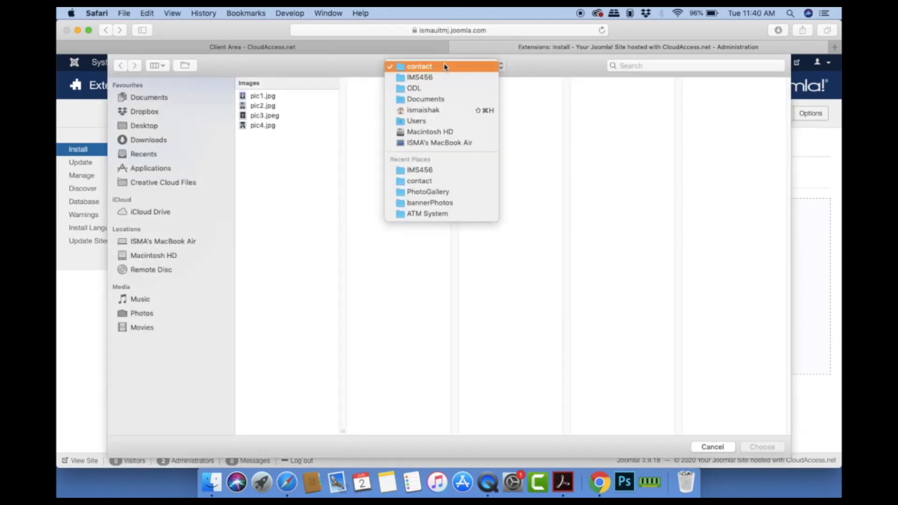
pyautogui.click(449, 169)
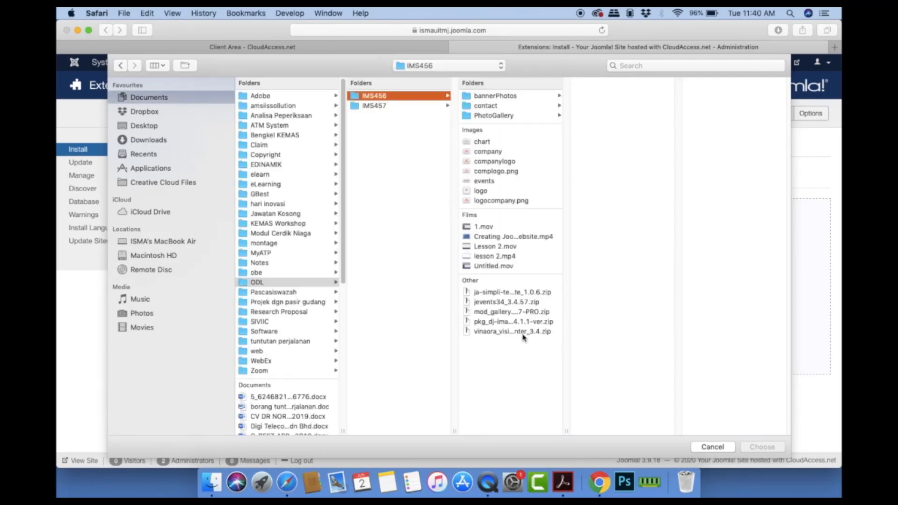
pyautogui.click(523, 333)
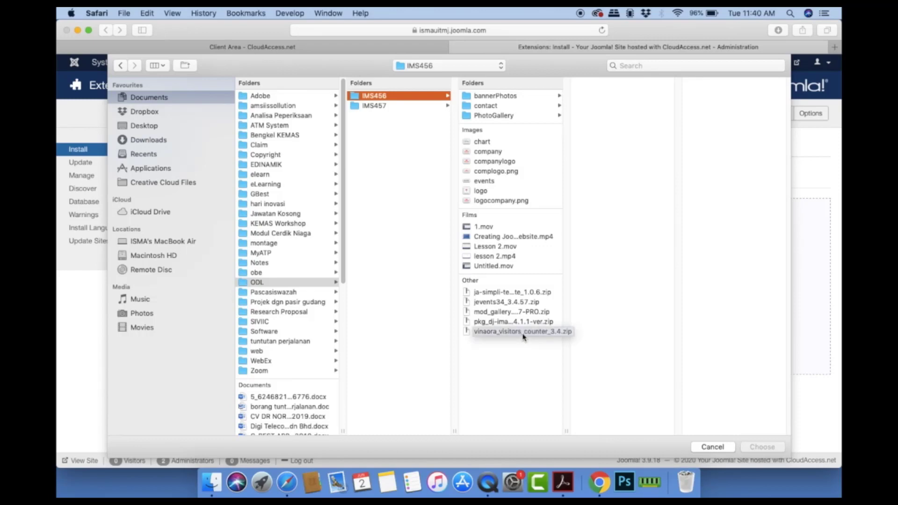
pyautogui.click(601, 360)
pyautogui.doubleClick(529, 332)
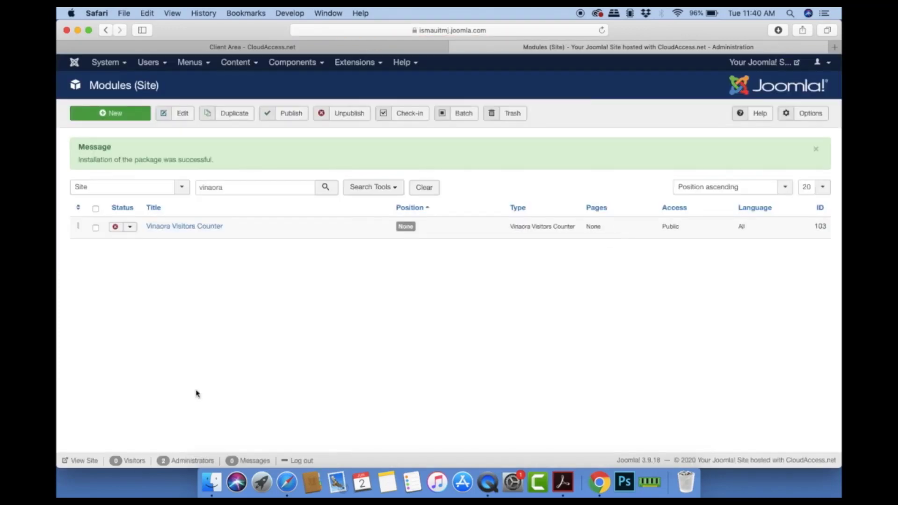
# Step: Publish the Vinaora Visitors Counter module, open it for editing, and load the live site in a new tab
pyautogui.click(116, 228)
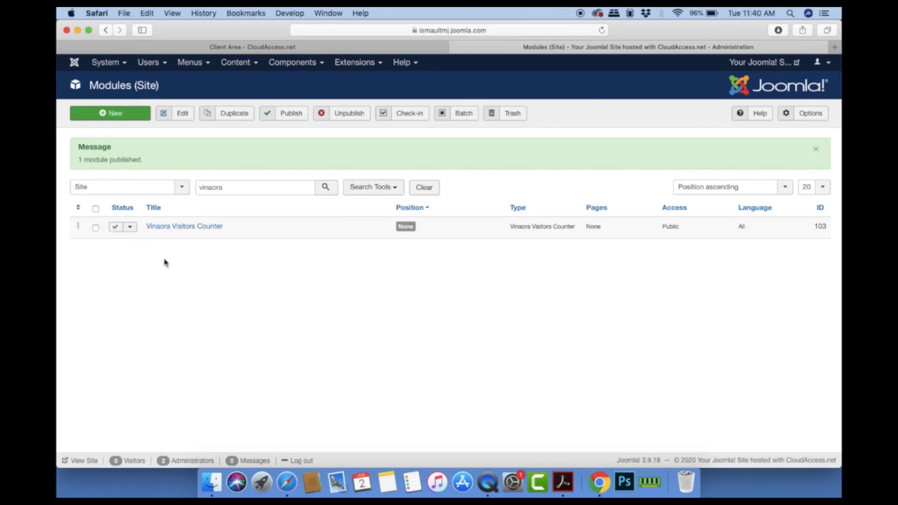
pyautogui.click(178, 229)
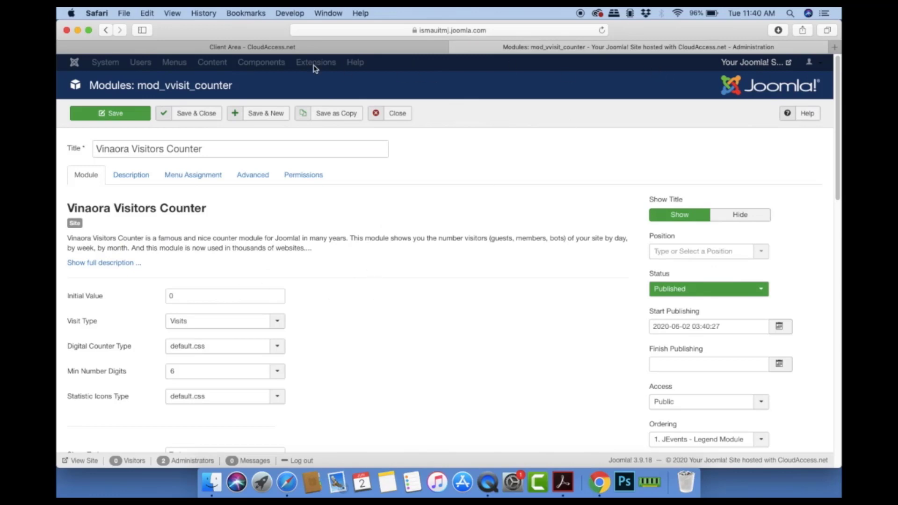
pyautogui.click(758, 66)
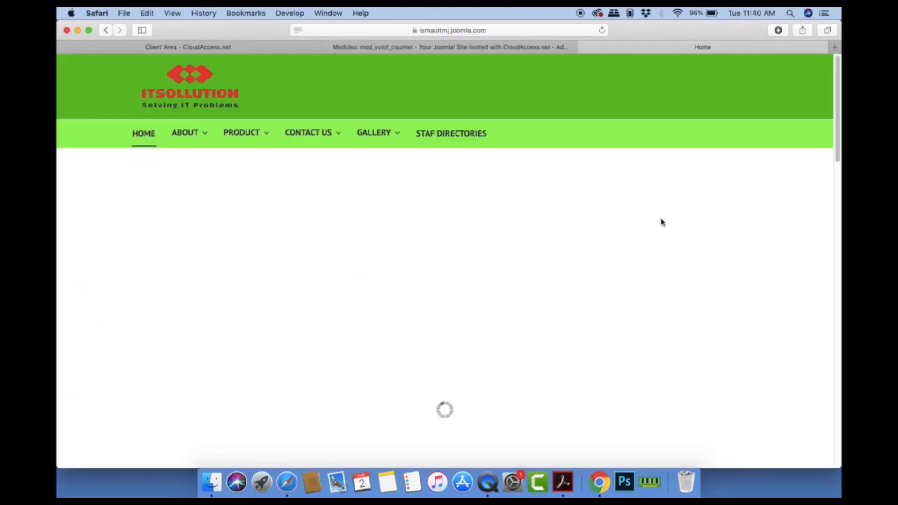
# Step: Scroll the front-end home page looking for the counter, then return to the module's edit tab
pyautogui.scroll(-10, 661, 223)
pyautogui.scroll(8, 661, 222)
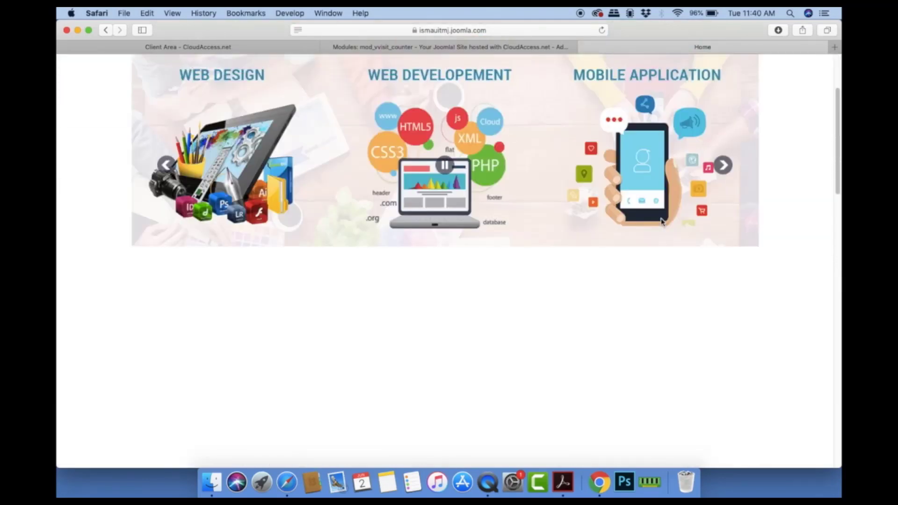
pyautogui.scroll(3, 661, 222)
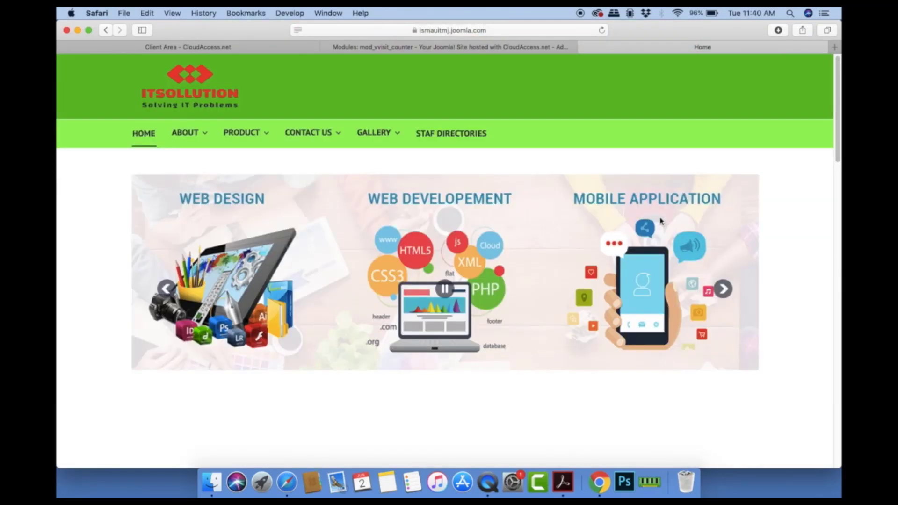
pyautogui.scroll(-10, 661, 222)
pyautogui.scroll(-15, 661, 221)
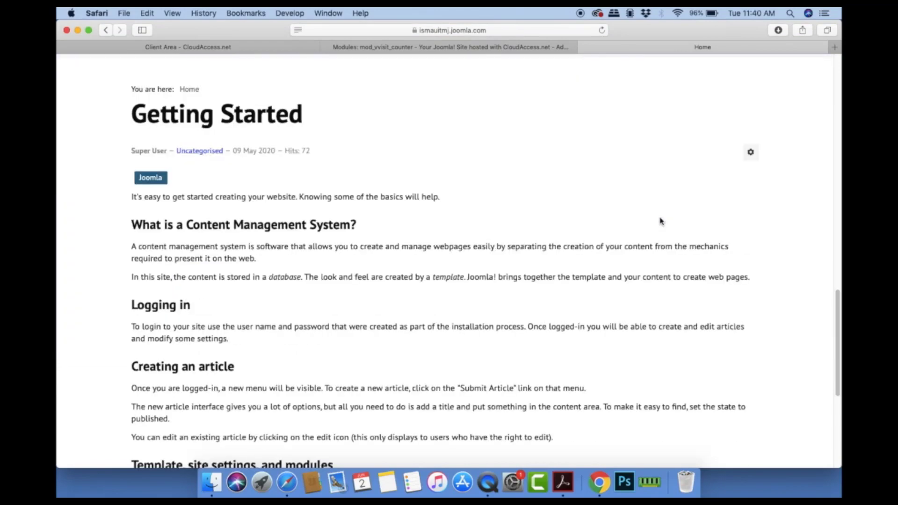
pyautogui.scroll(10, 660, 219)
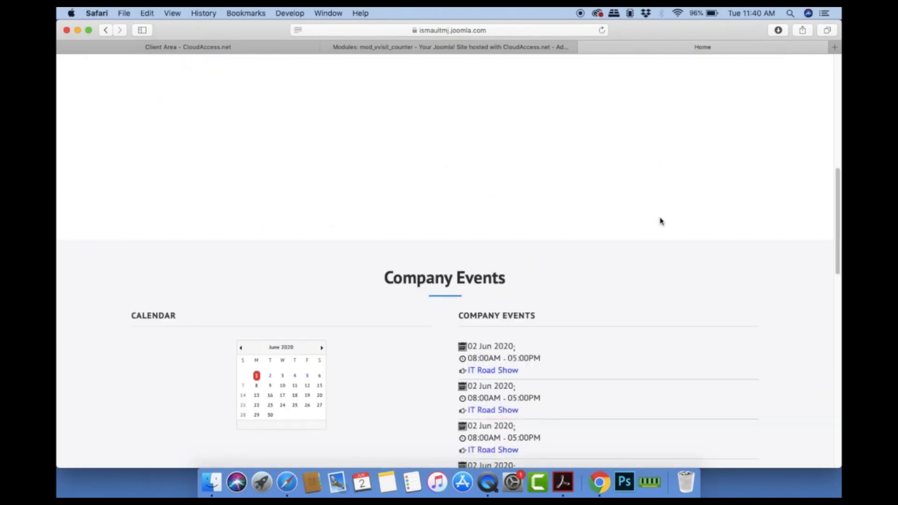
pyautogui.scroll(-15, 662, 221)
pyautogui.scroll(15, 661, 219)
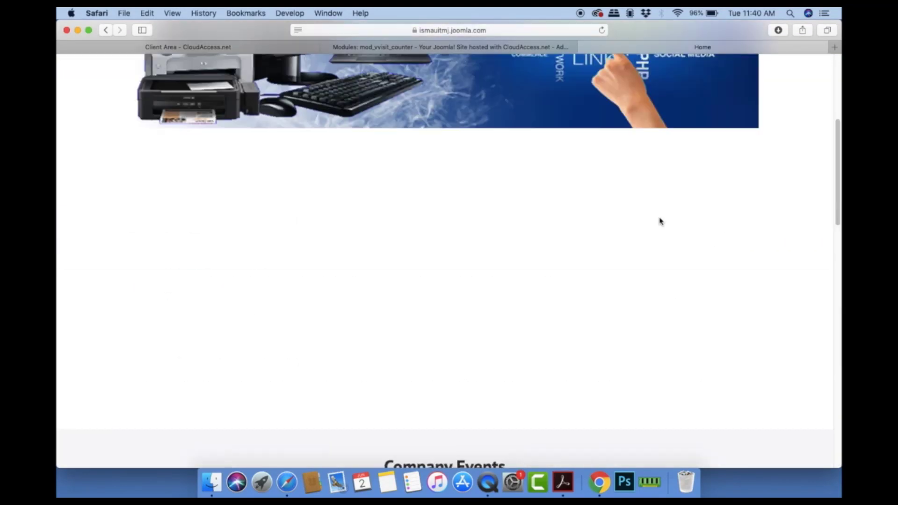
pyautogui.scroll(-3, 660, 222)
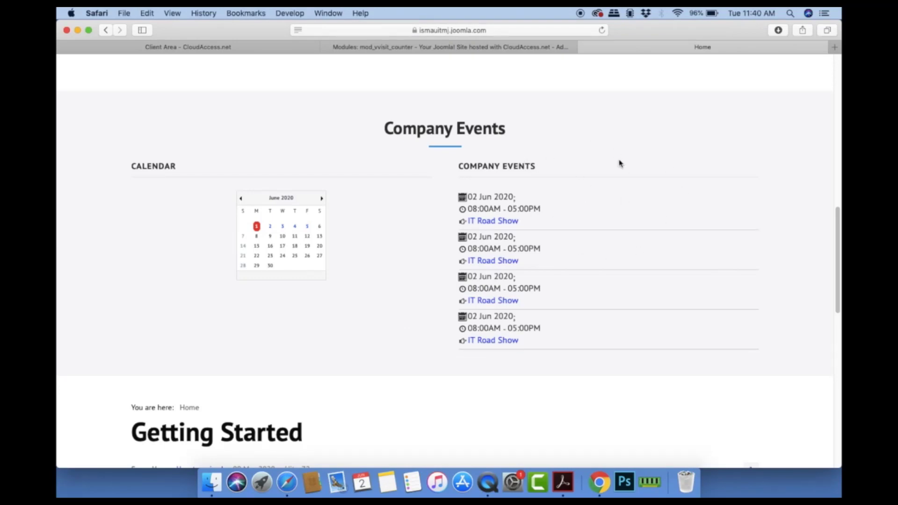
pyautogui.scroll(-10, 720, 203)
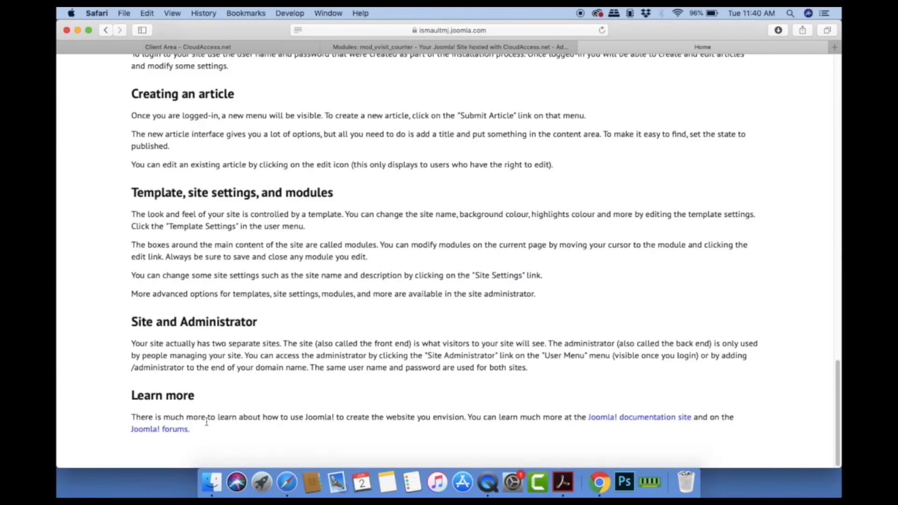
pyautogui.scroll(15, 525, 236)
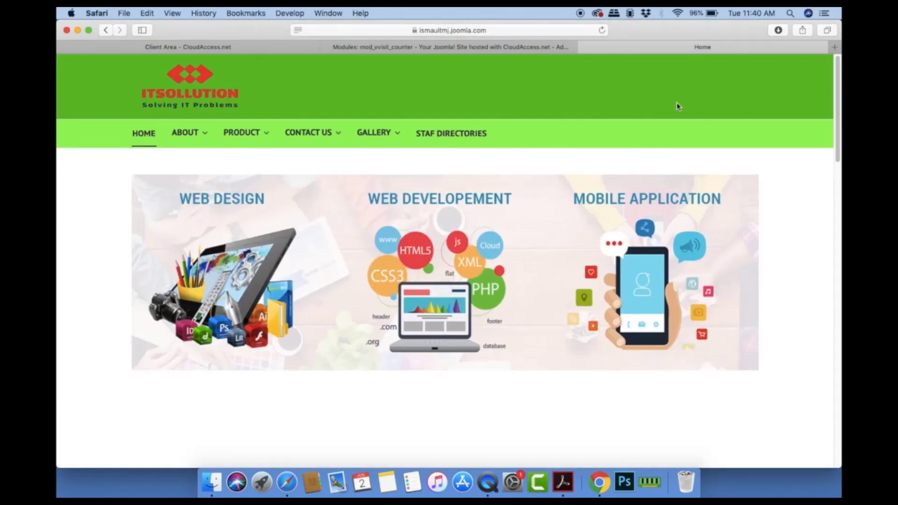
pyautogui.click(424, 46)
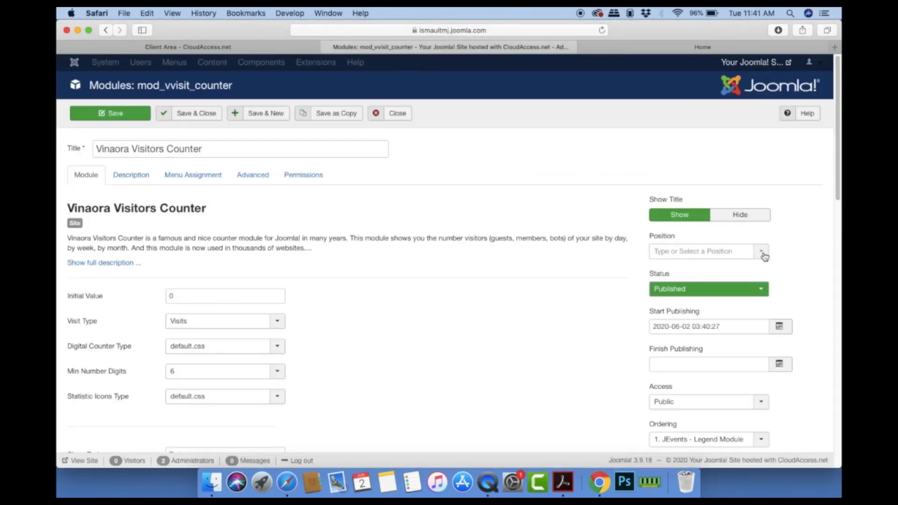
# Step: Place the module in position lp-bot-1 and retitle it 'Visitors Counter'
pyautogui.click(762, 253)
pyautogui.moveTo(764, 287); pyautogui.dragTo(761, 330)
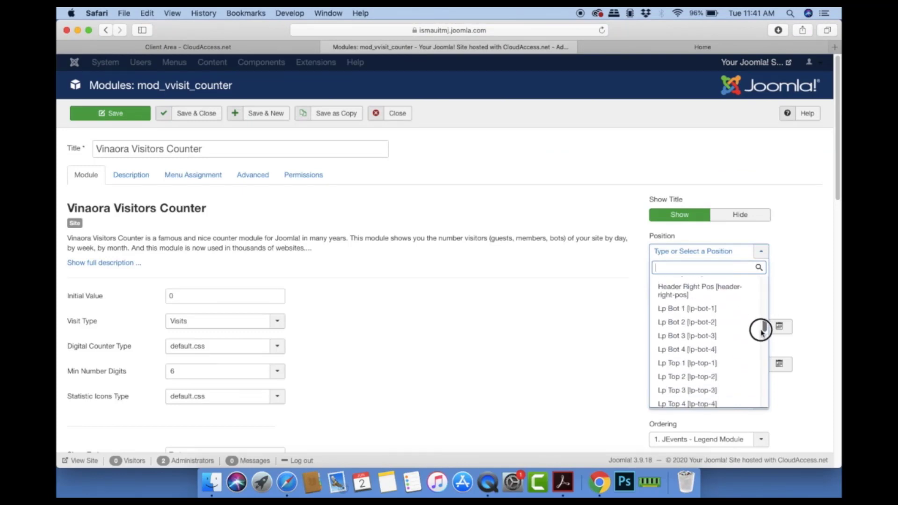
pyautogui.click(692, 307)
pyautogui.click(208, 148)
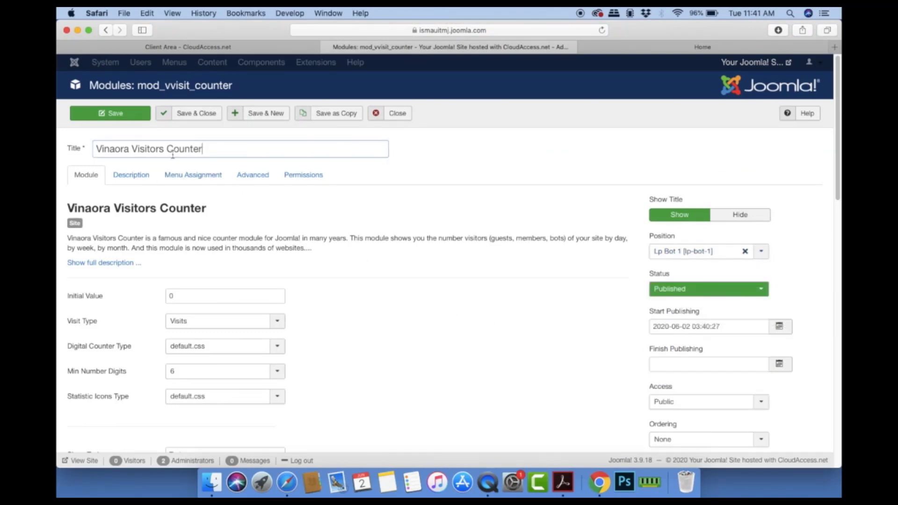
pyautogui.moveTo(130, 148); pyautogui.dragTo(80, 149)
pyautogui.press('BackSpace')
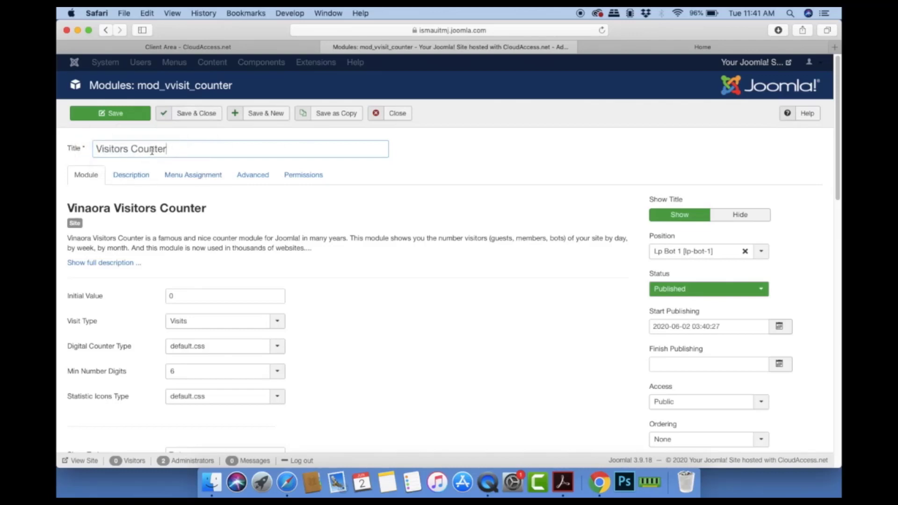
# Step: Assign the module to all pages and save and close it
pyautogui.click(183, 176)
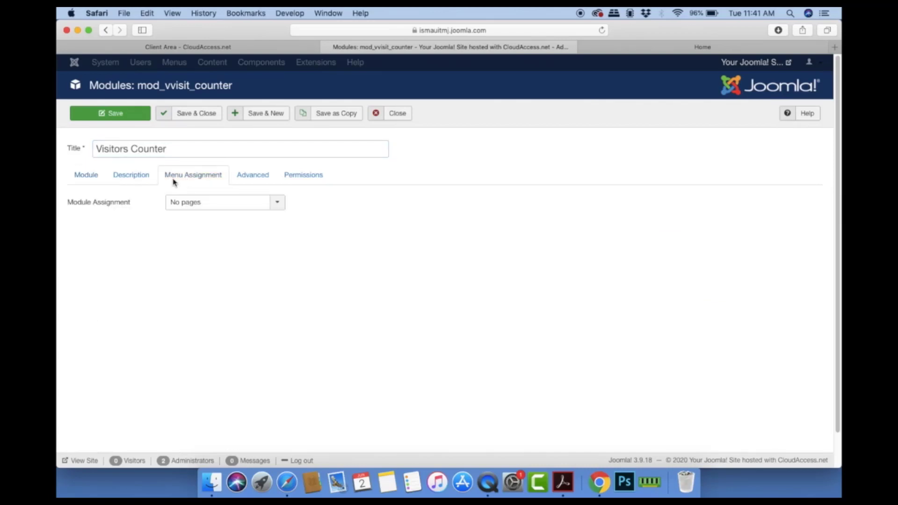
pyautogui.click(273, 210)
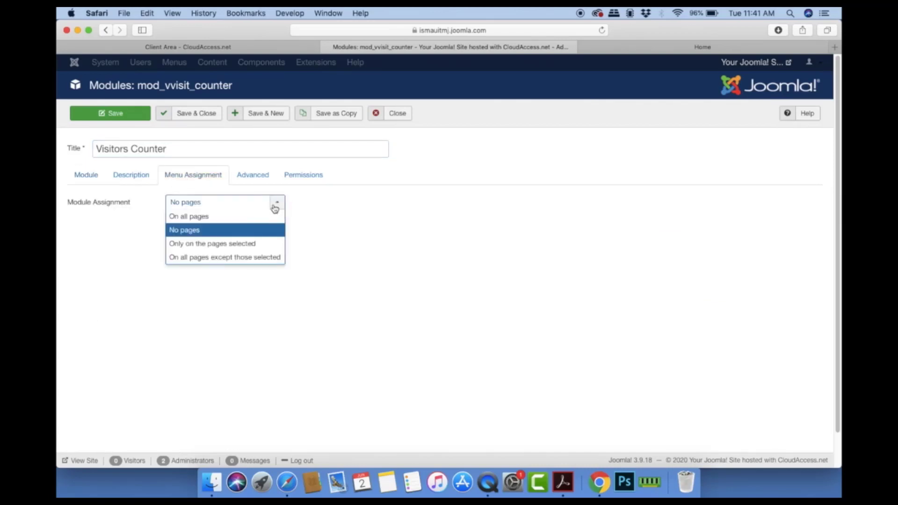
pyautogui.click(251, 224)
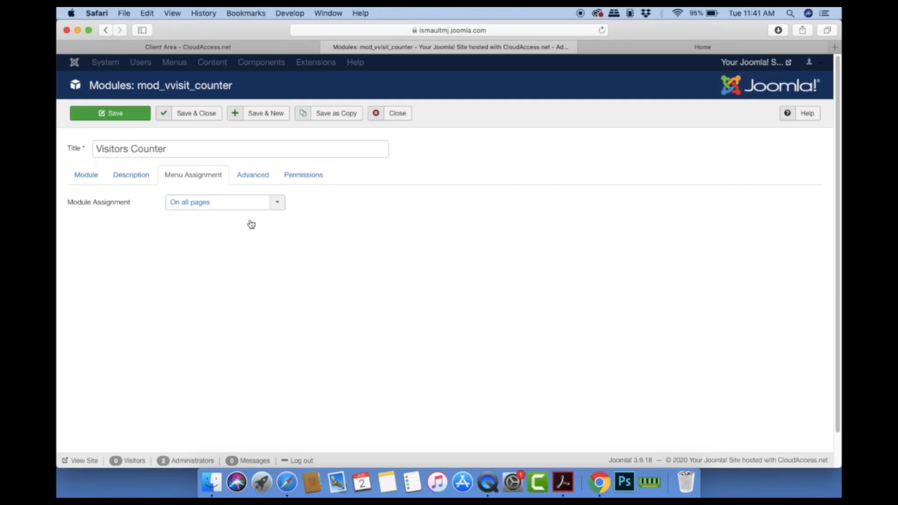
pyautogui.click(204, 116)
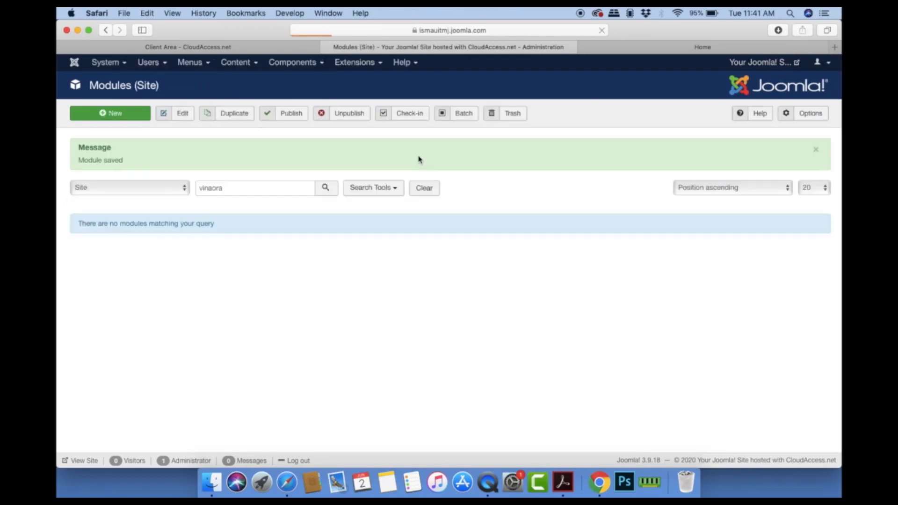
# Step: Open the ja_simpli - Default template style's Layout Configuration bottom position settings
pyautogui.click(356, 62)
pyautogui.moveTo(365, 93)
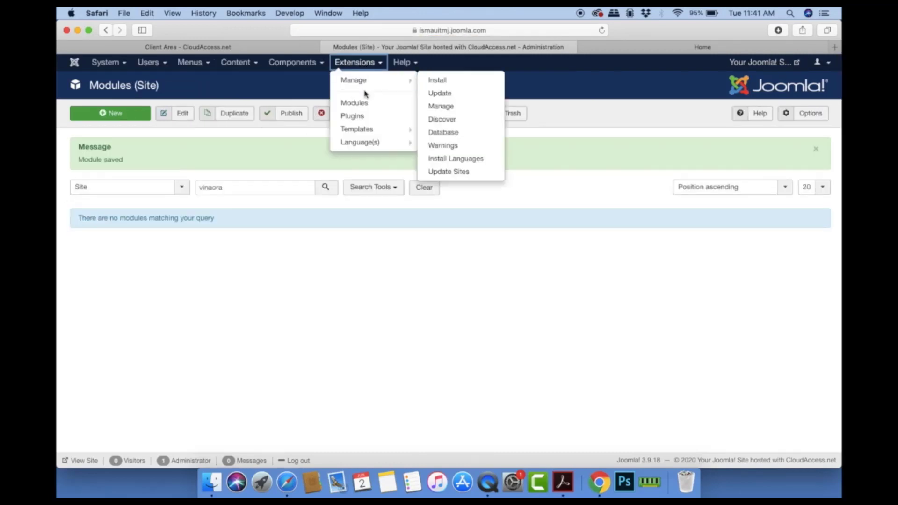
pyautogui.click(372, 129)
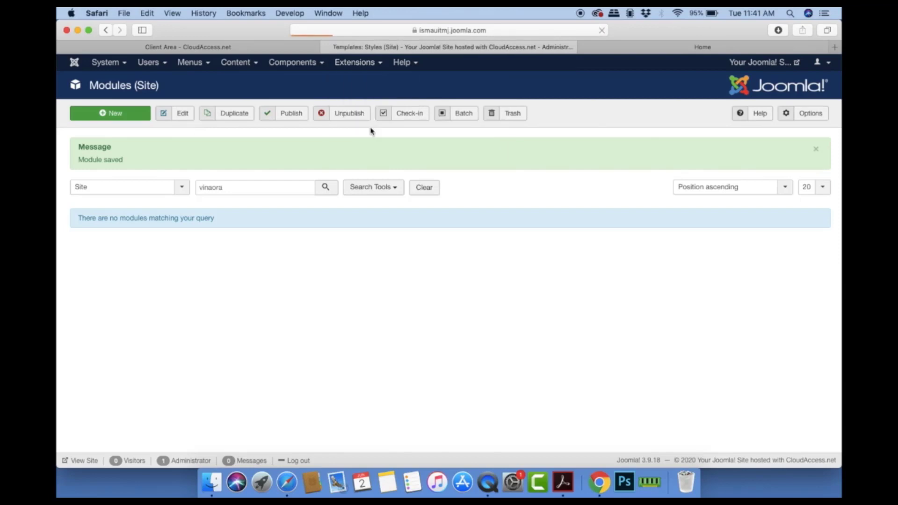
pyautogui.click(251, 206)
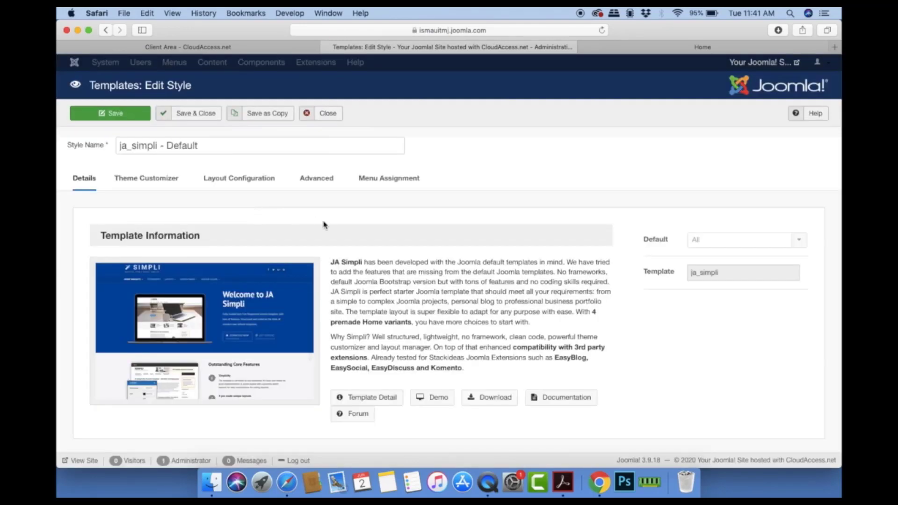
pyautogui.click(239, 180)
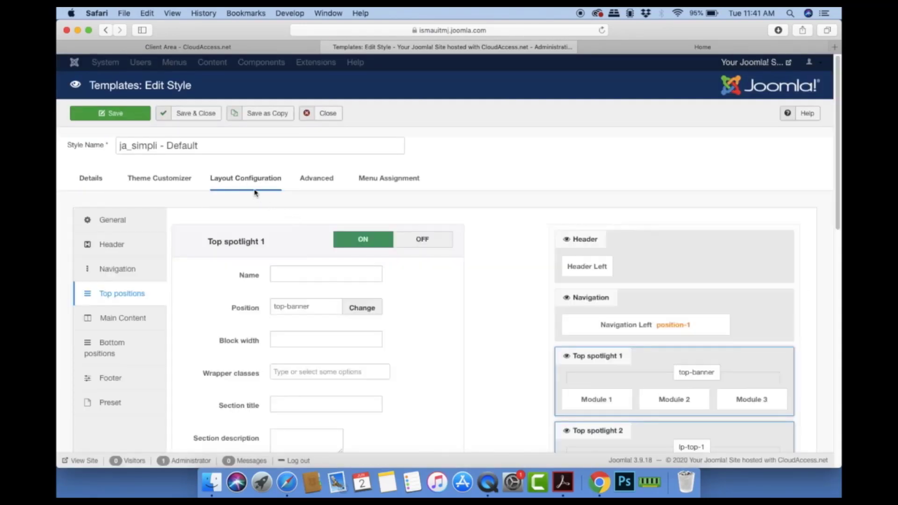
pyautogui.click(130, 338)
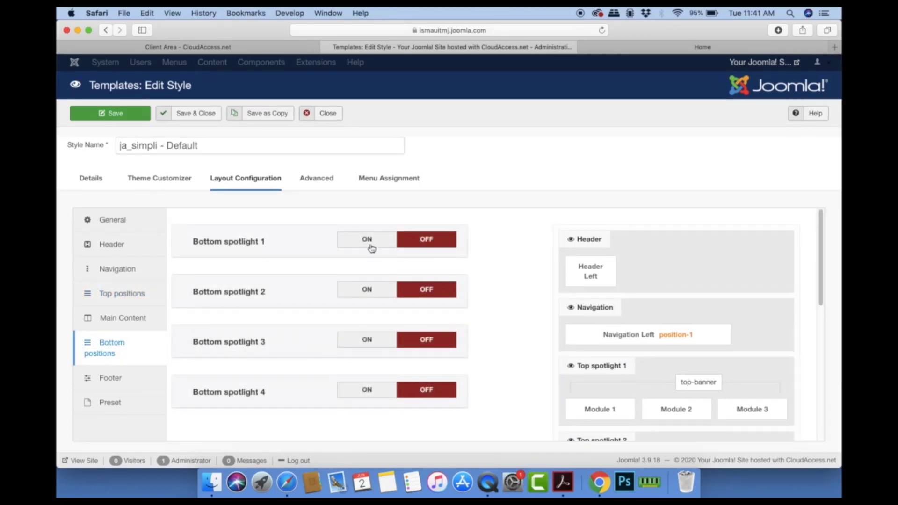
# Step: Enable Bottom spotlight 1 at lp-bot-1 with Dark Background and title 'Visitor Counter'
pyautogui.click(352, 242)
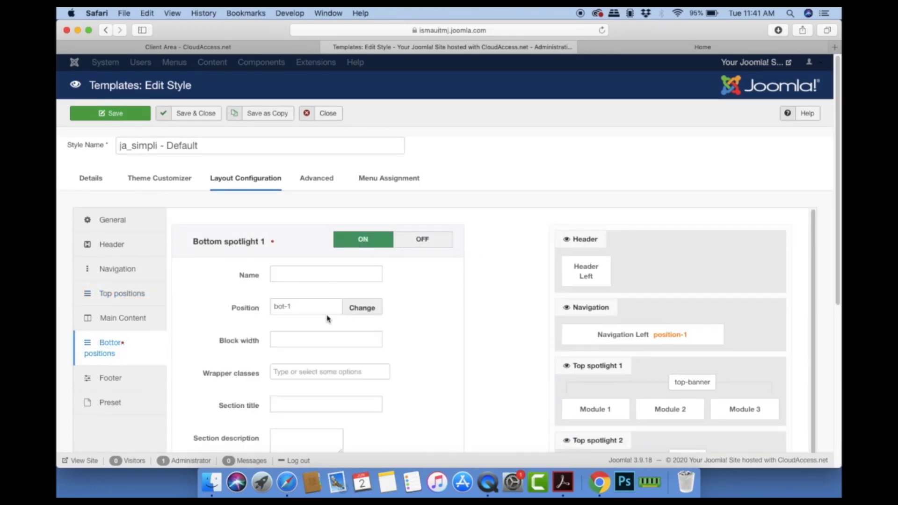
pyautogui.click(358, 309)
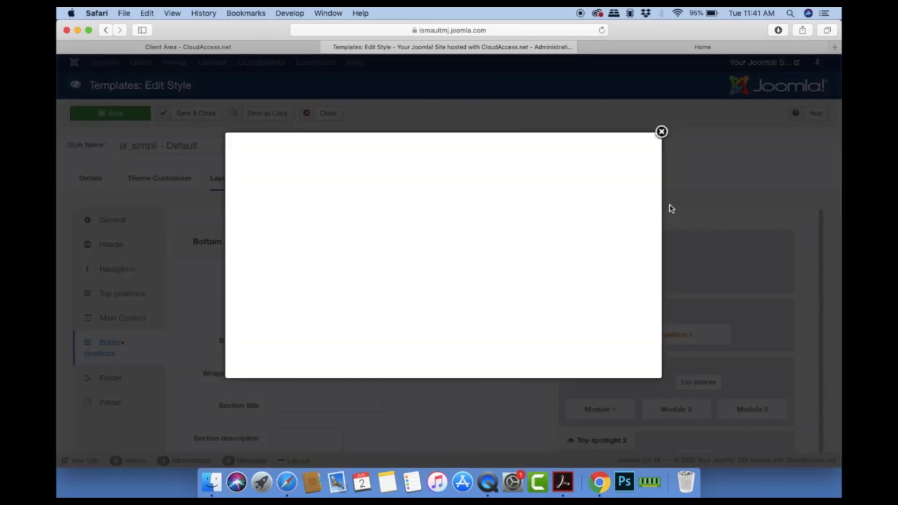
pyautogui.moveTo(652, 208); pyautogui.dragTo(650, 266)
pyautogui.click(252, 301)
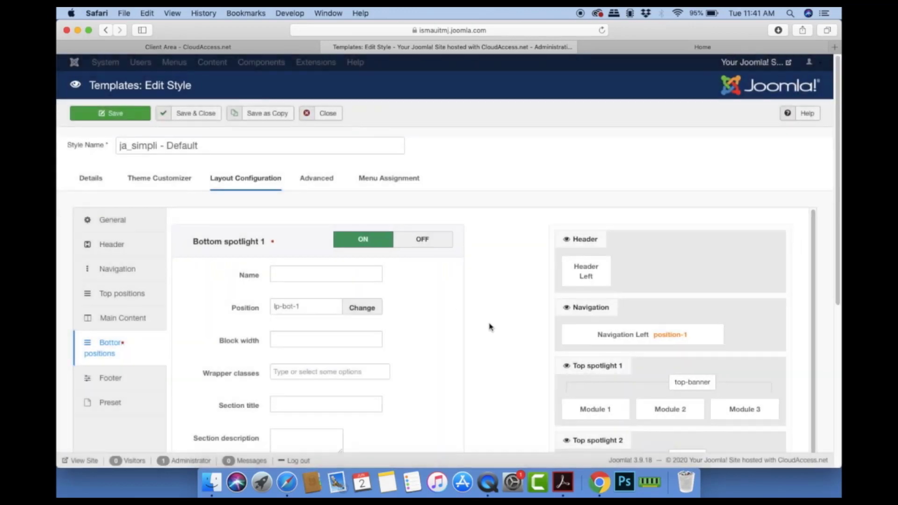
pyautogui.scroll(-1, 442, 344)
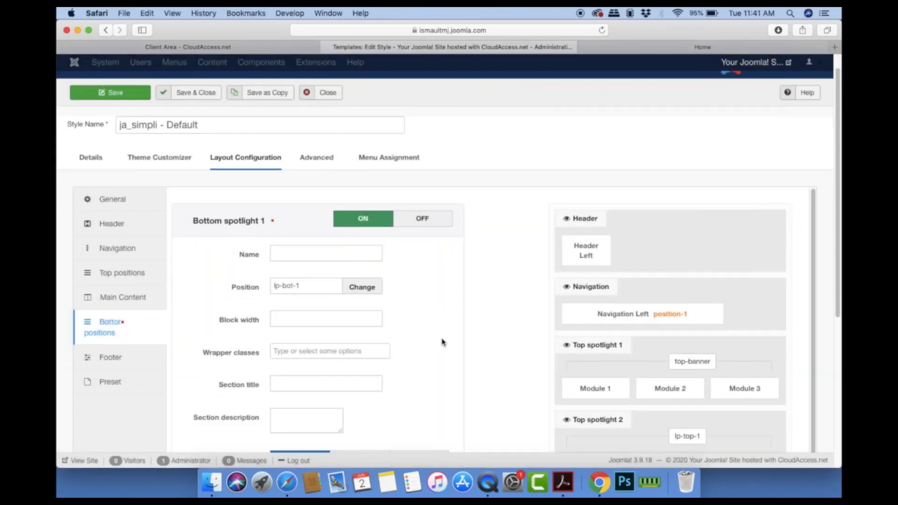
pyautogui.click(339, 349)
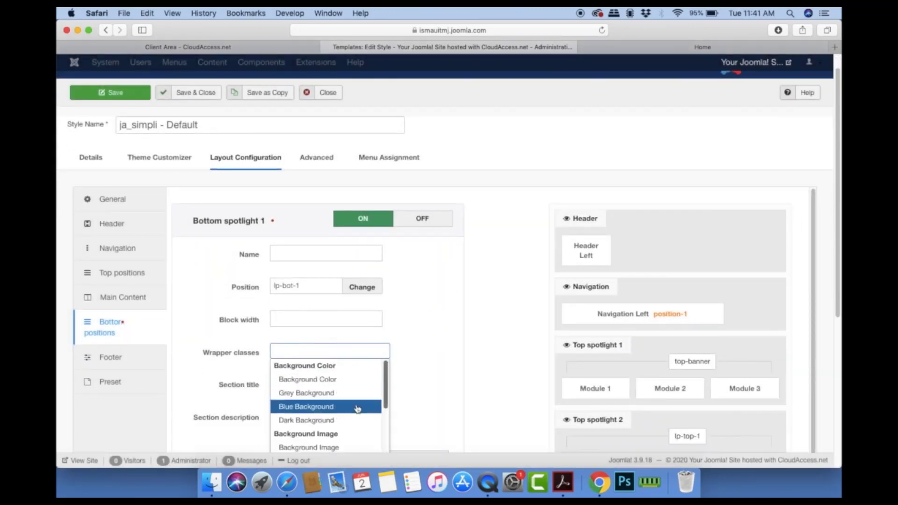
pyautogui.click(358, 409)
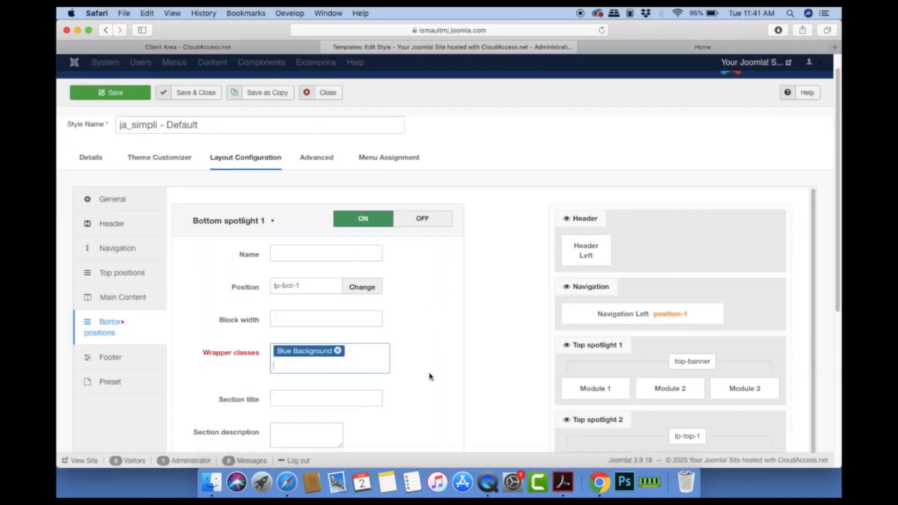
pyautogui.click(337, 351)
pyautogui.click(339, 355)
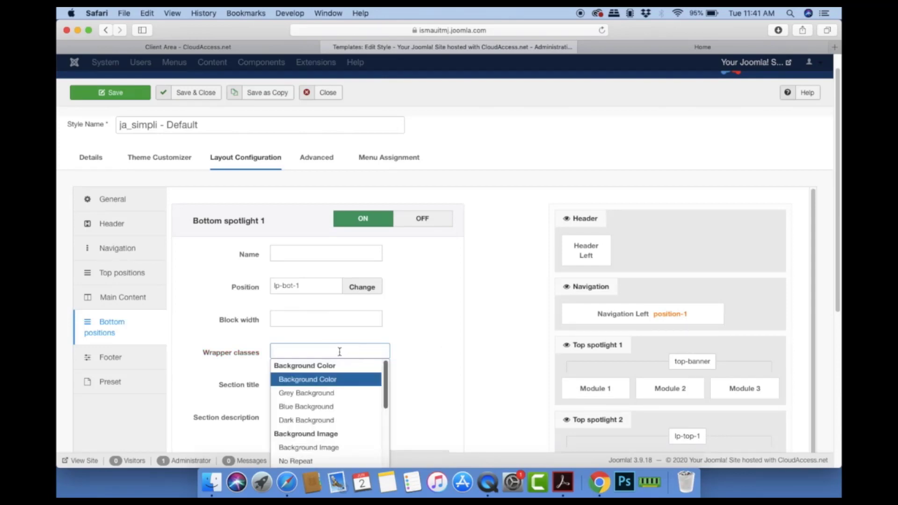
pyautogui.click(344, 421)
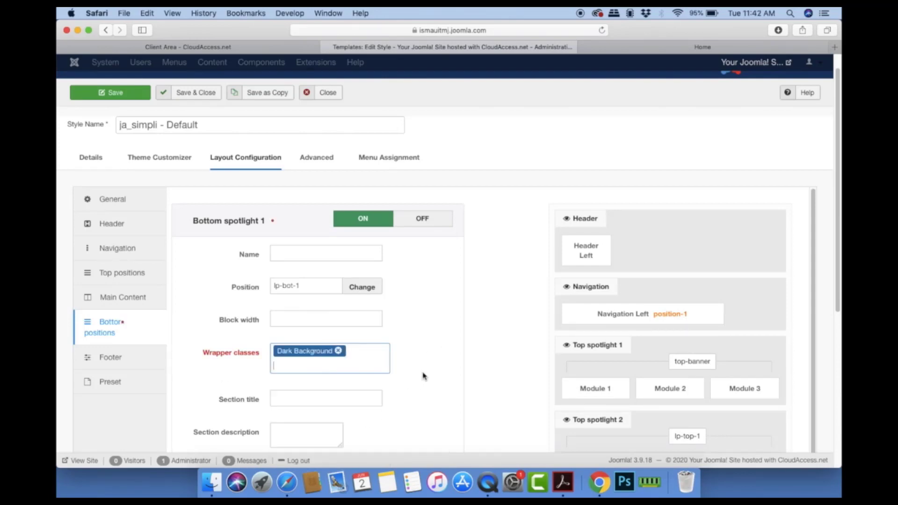
pyautogui.scroll(-3, 423, 377)
pyautogui.click(327, 326)
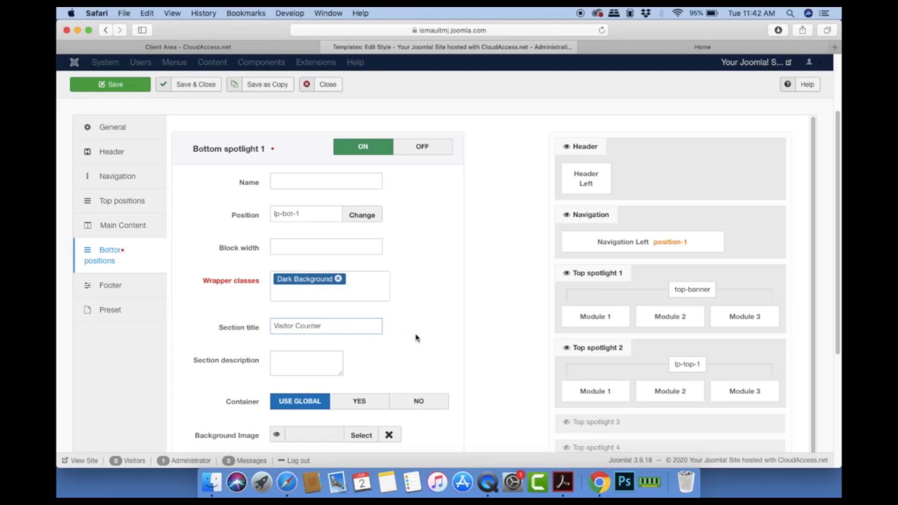
# Step: Save and close the template style, then reload the live home page
pyautogui.scroll(-1, 417, 338)
pyautogui.scroll(3, 417, 338)
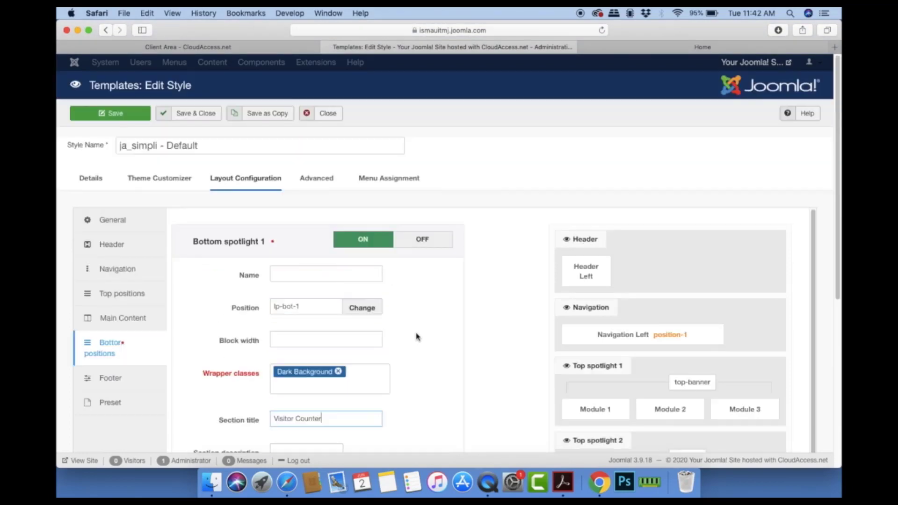
pyautogui.click(209, 121)
pyautogui.click(700, 47)
pyautogui.click(602, 30)
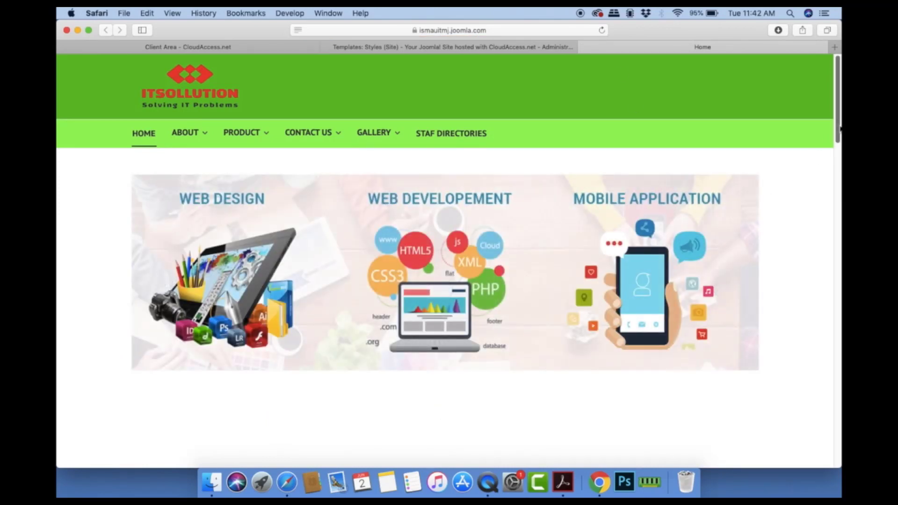
# Step: Scroll to the live site's footer, highlight the unwanted VISITORS COUNTER heading, then return to the admin tab
pyautogui.moveTo(841, 128); pyautogui.dragTo(834, 447)
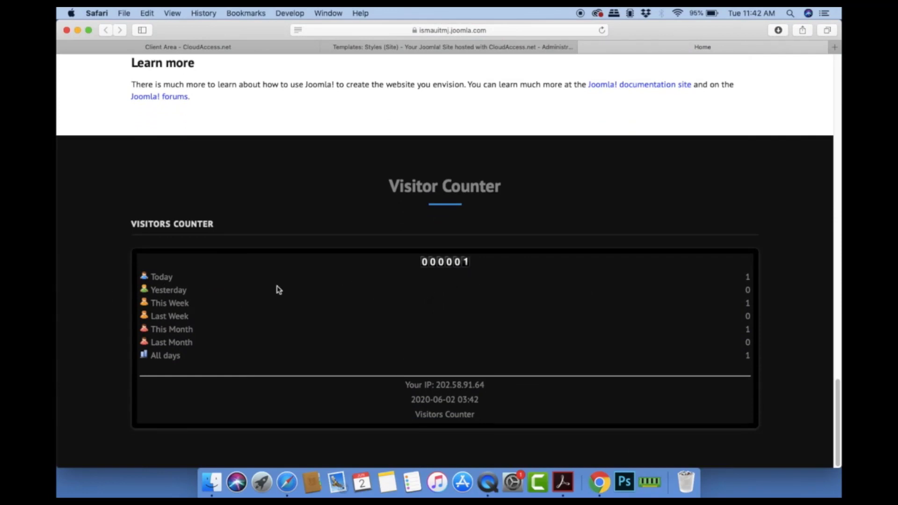
pyautogui.scroll(3, 391, 361)
pyautogui.scroll(-3, 391, 361)
pyautogui.moveTo(132, 225); pyautogui.dragTo(217, 228)
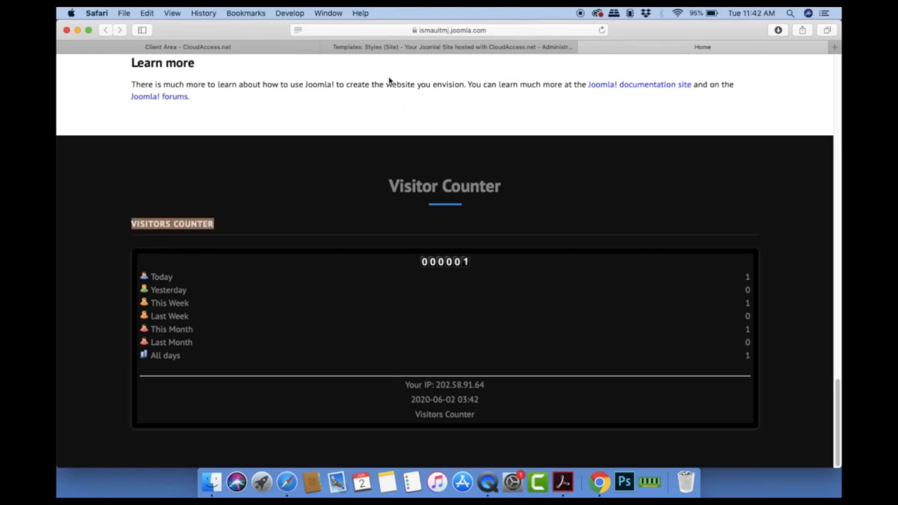
pyautogui.click(390, 47)
pyautogui.click(372, 63)
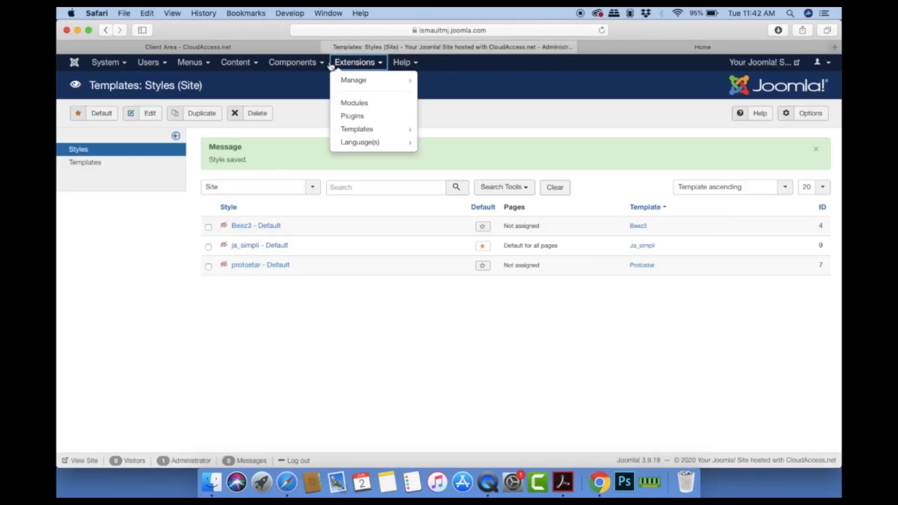
# Step: In Site Modules, clear the old 'vinaora' search and open the Visitors Counter module
pyautogui.click(365, 103)
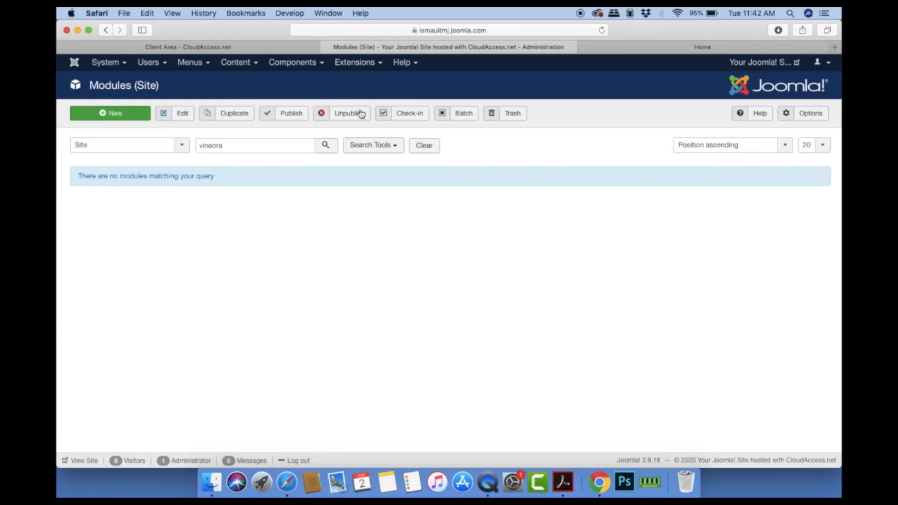
pyautogui.tripleClick(279, 145)
pyautogui.click(426, 147)
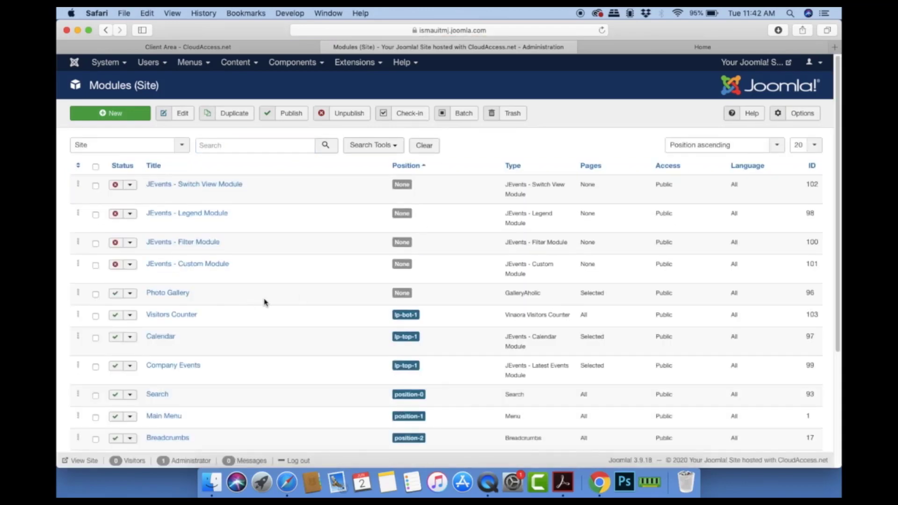
pyautogui.scroll(-3, 266, 301)
pyautogui.click(179, 246)
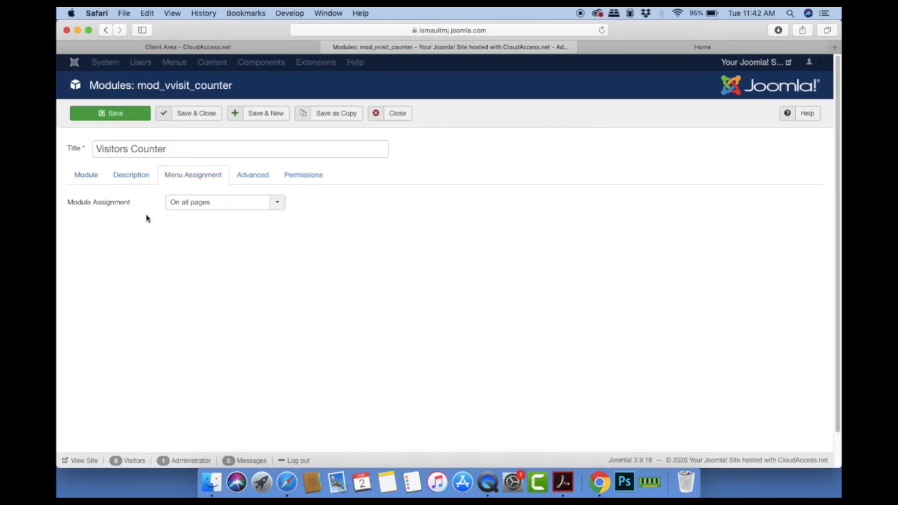
# Step: Set the module's Show Title to Hide, save and close, and reload the live home page
pyautogui.click(89, 174)
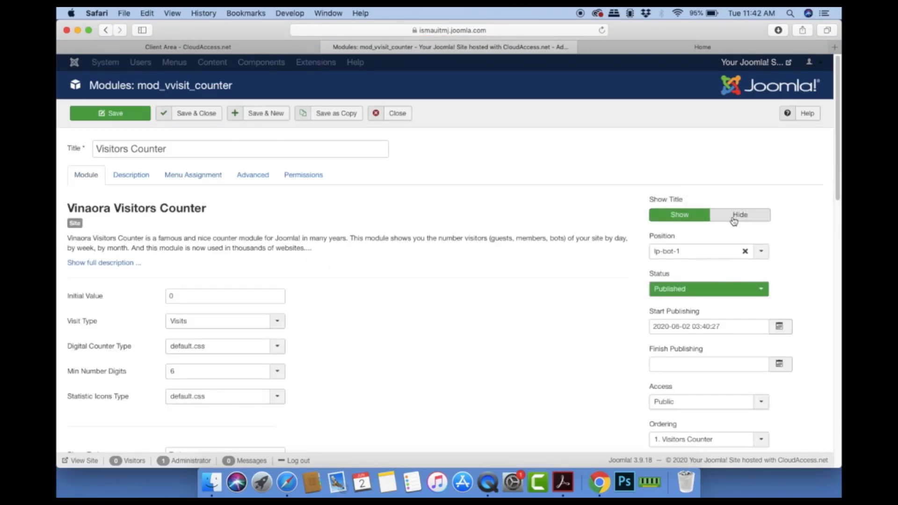
pyautogui.click(734, 216)
pyautogui.click(200, 113)
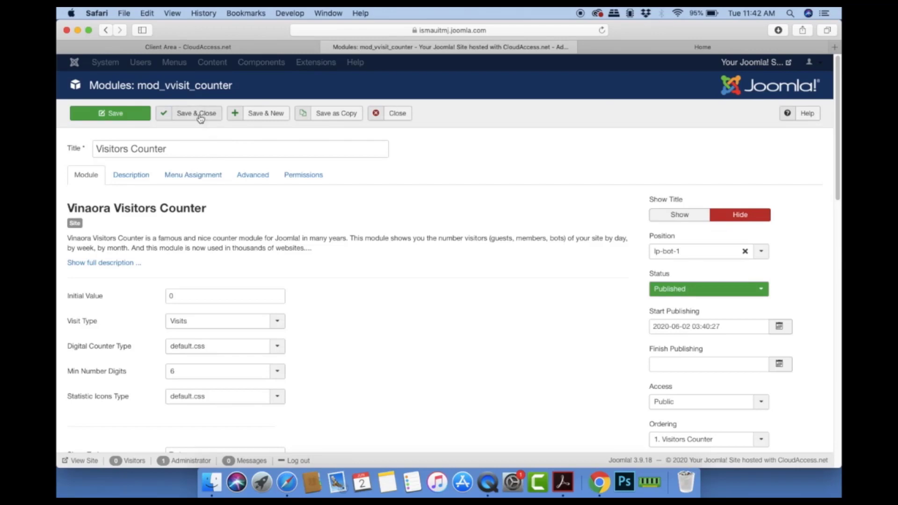
pyautogui.click(696, 51)
pyautogui.click(603, 31)
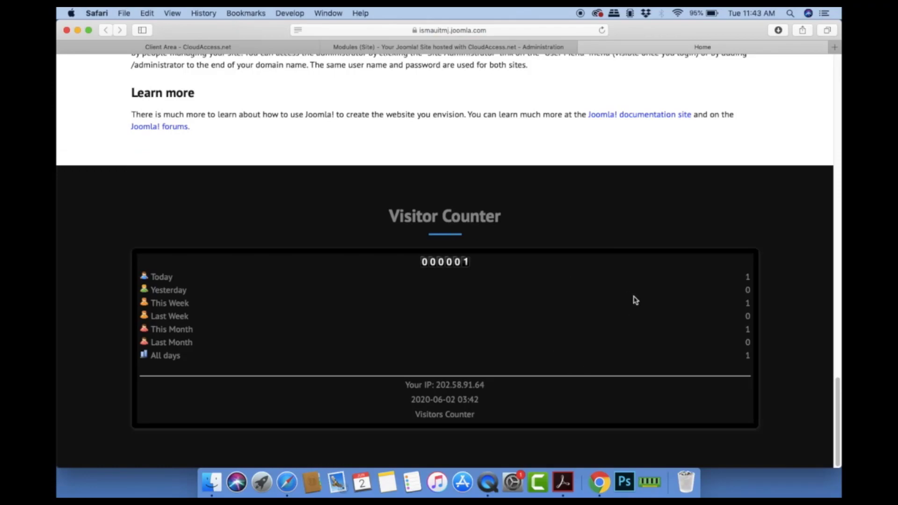
# Step: Confirm the Visitor Counter section shows only 000001 and its stats, then scroll back to the top
pyautogui.moveTo(838, 394); pyautogui.dragTo(821, 71)
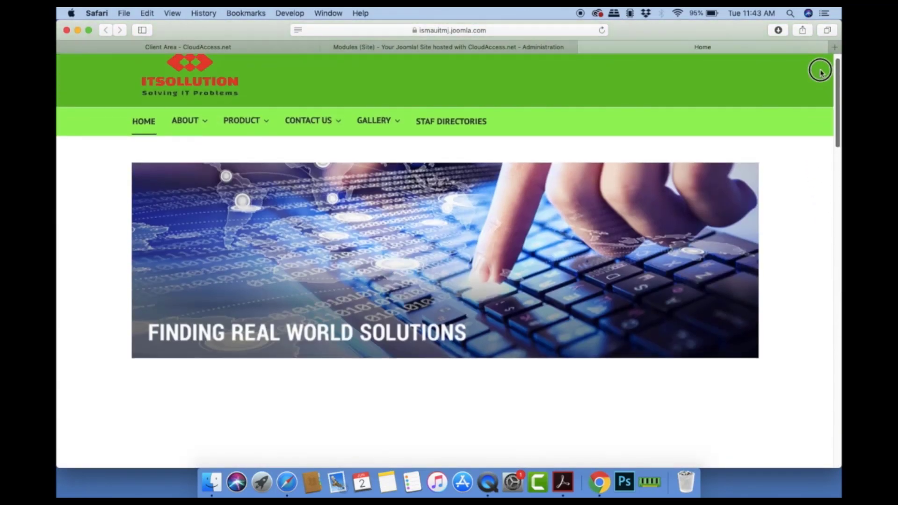